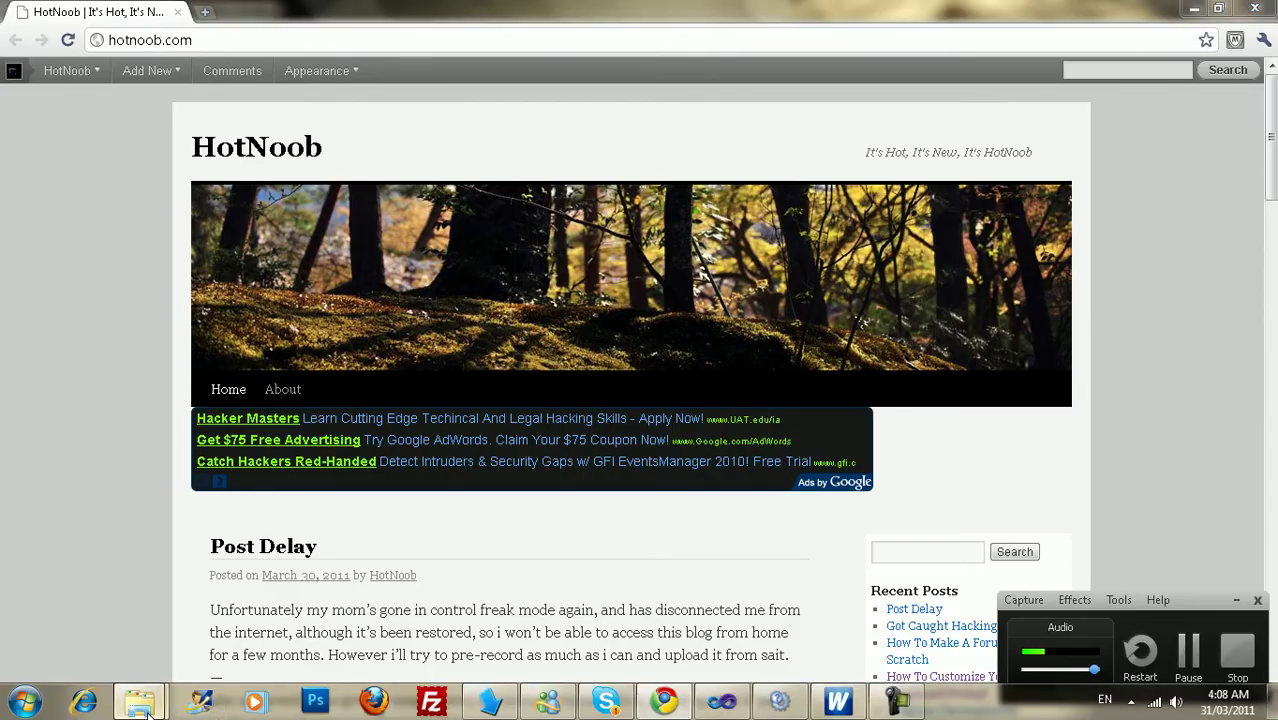
Bring up the Desktop Explorer window and view the Open with options for intro.wmv
left_click(176, 605)
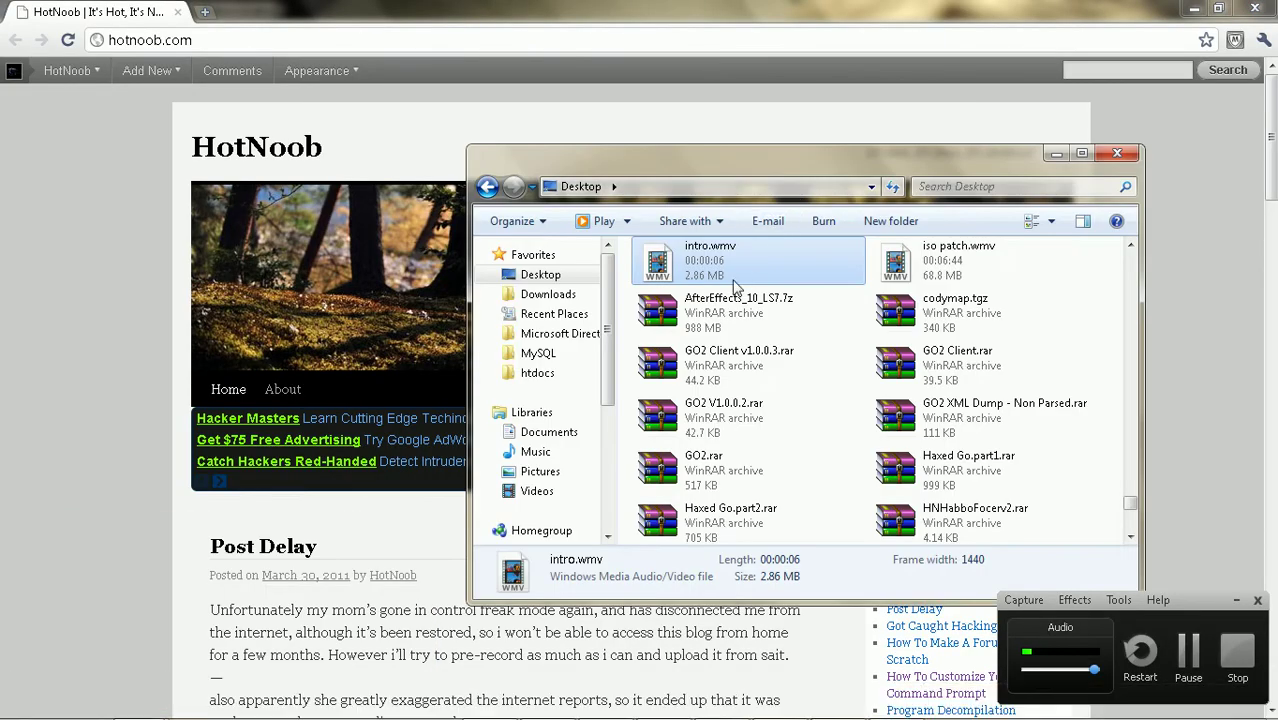
right_click(735, 285)
mouse_move(864, 362)
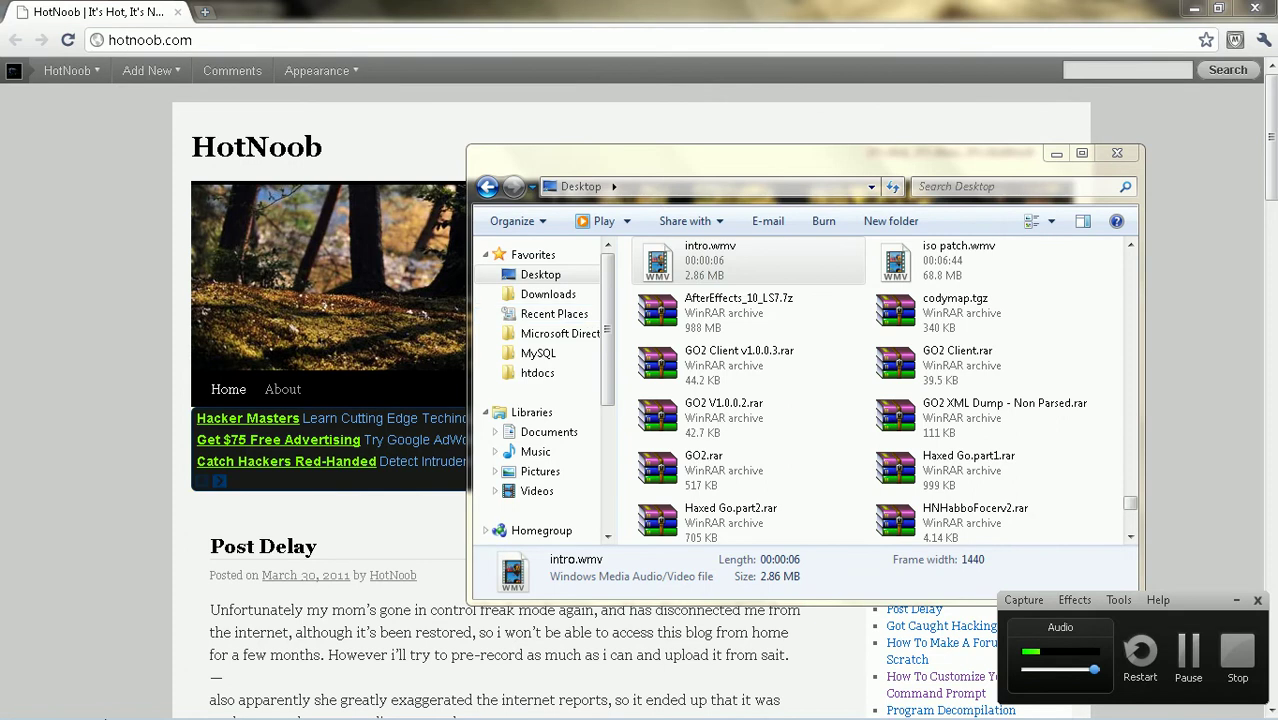
Browse HOTNOOB-PC under Network and check the actions for the Movies - I share
scroll(560, 460, "down", 4)
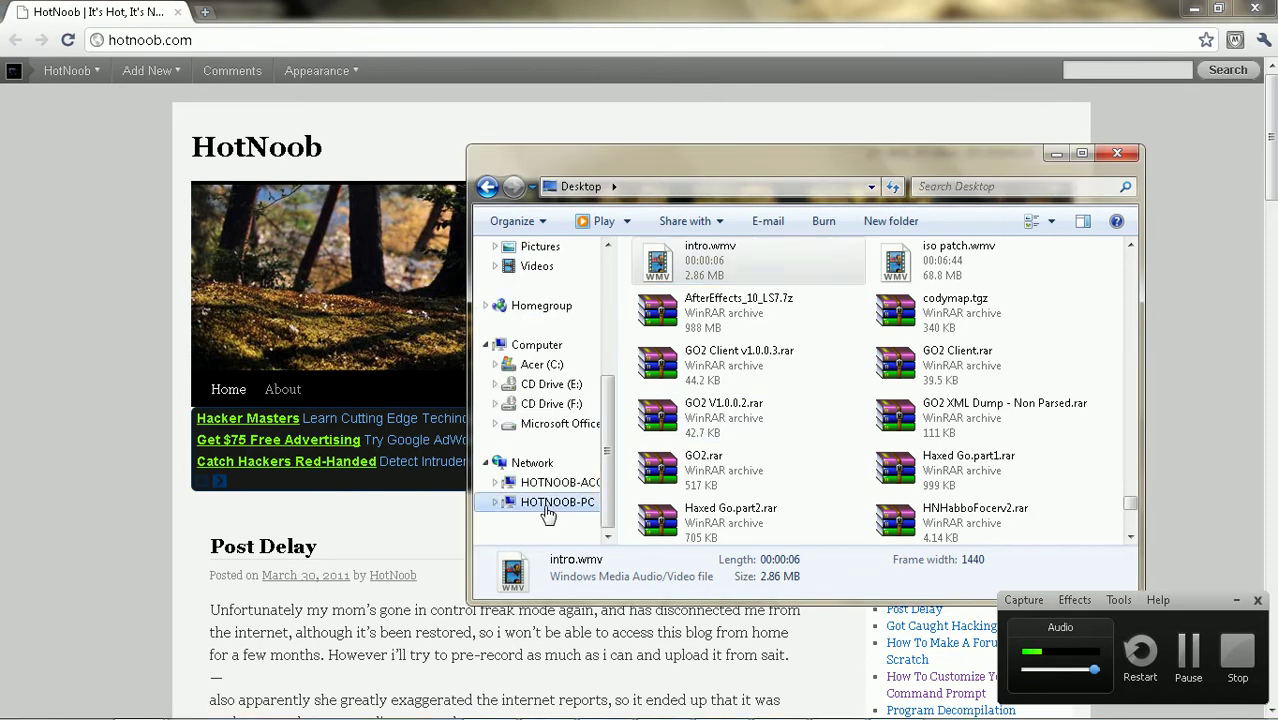
left_click(550, 502)
left_click(680, 380)
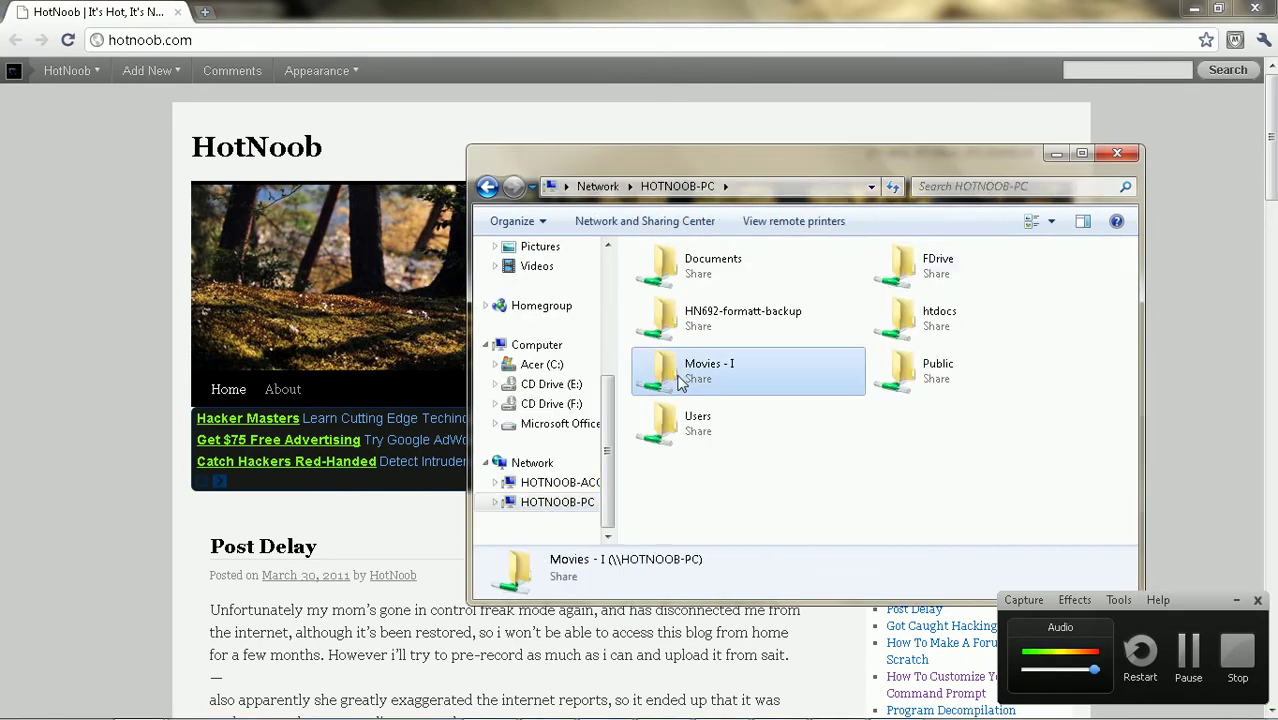
right_click(679, 383)
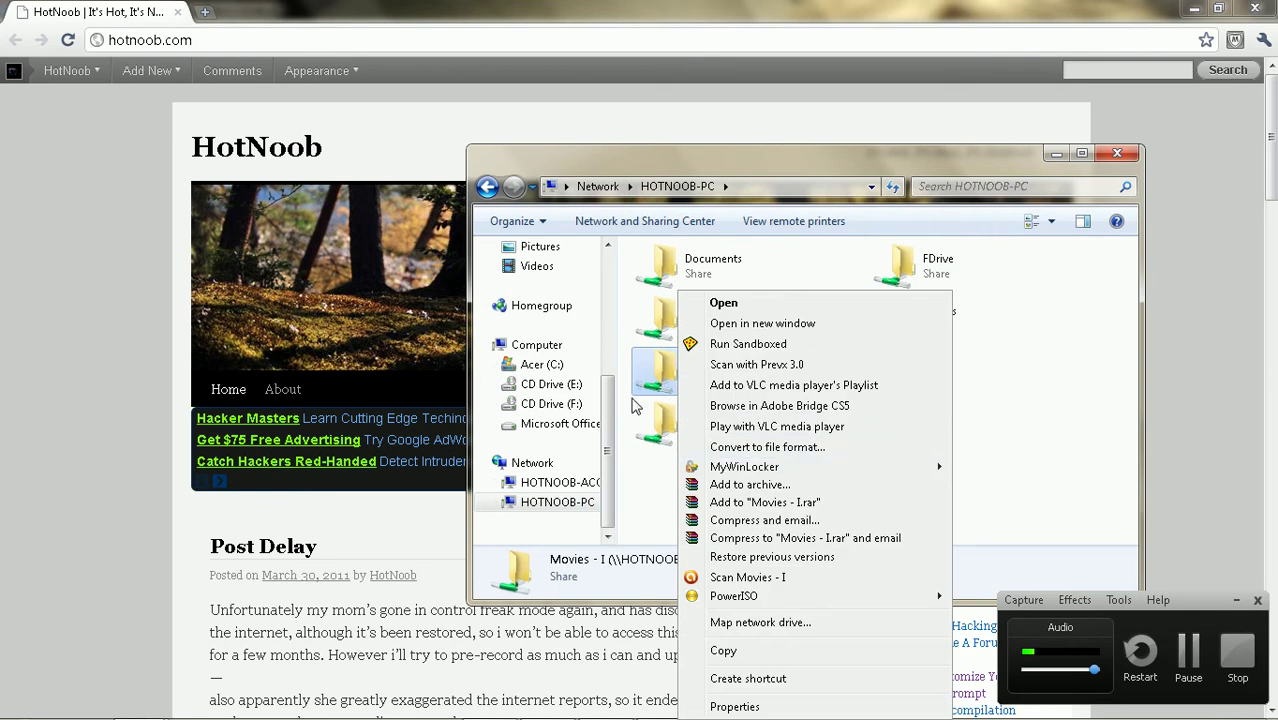
left_click(660, 375)
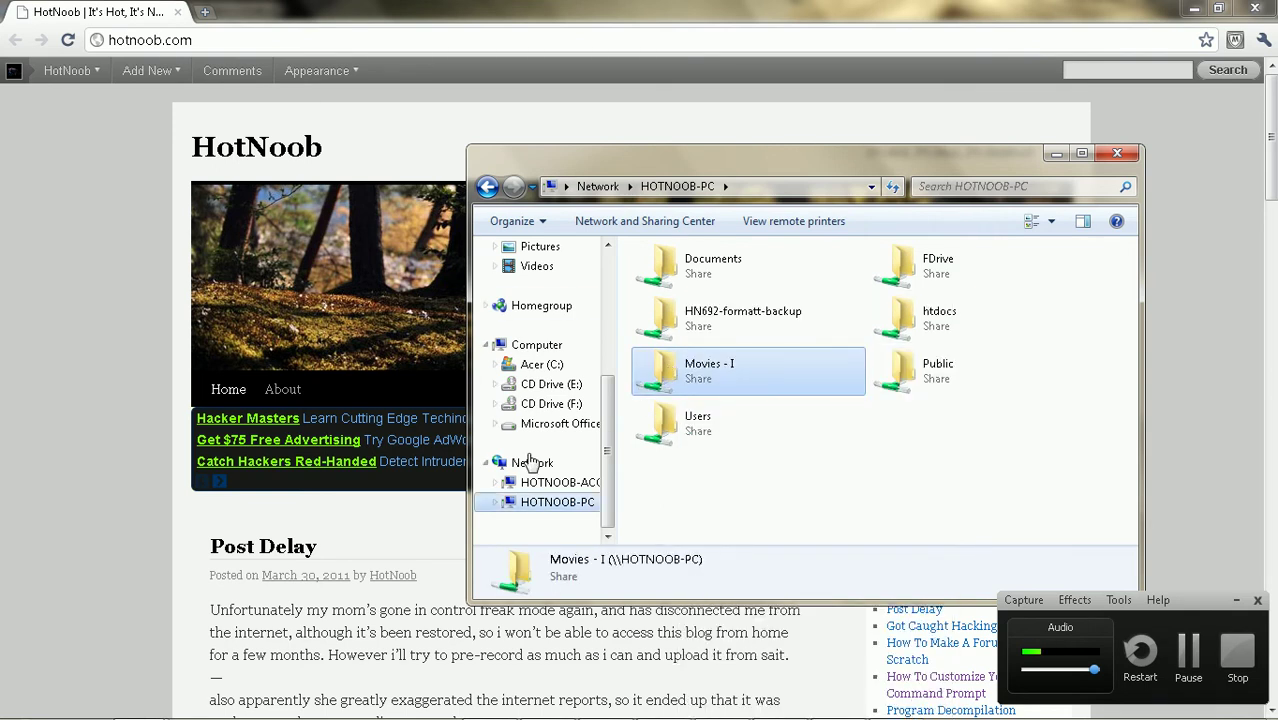
Go to the Downloads folder under Favorites, showing its 499 items
scroll(550, 310, "up", 5)
left_click(550, 298)
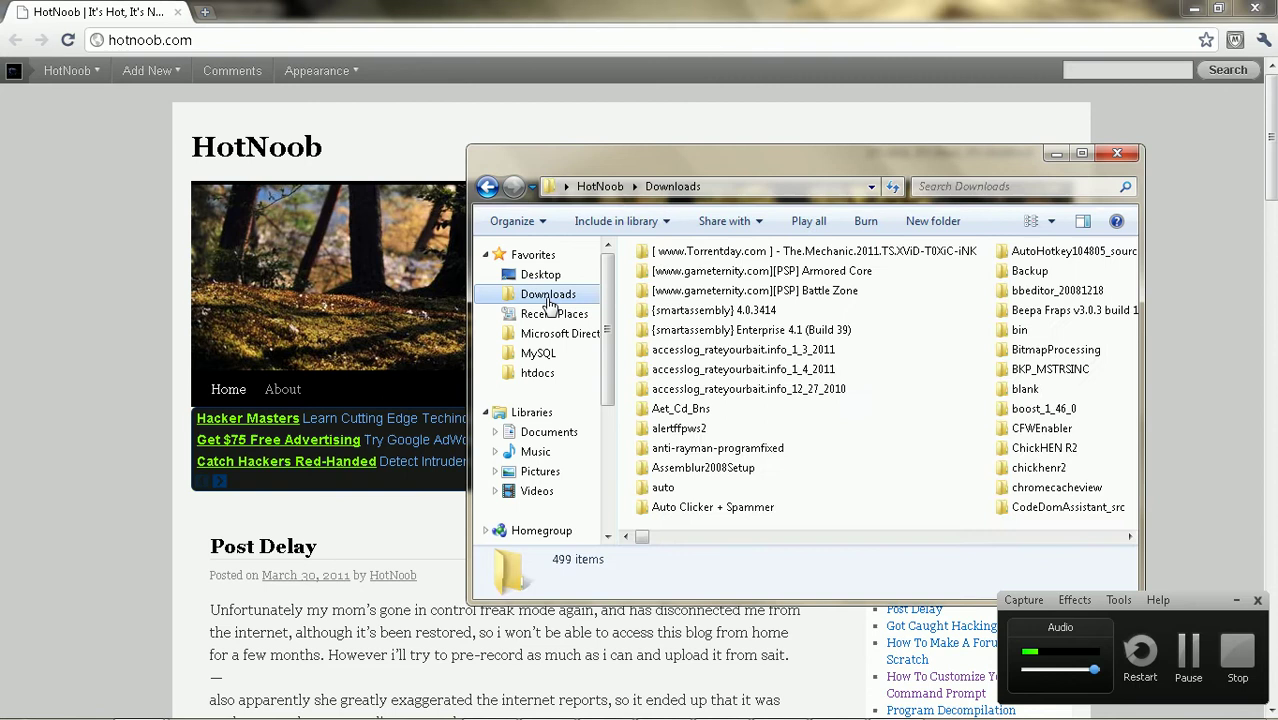
right_click(548, 303)
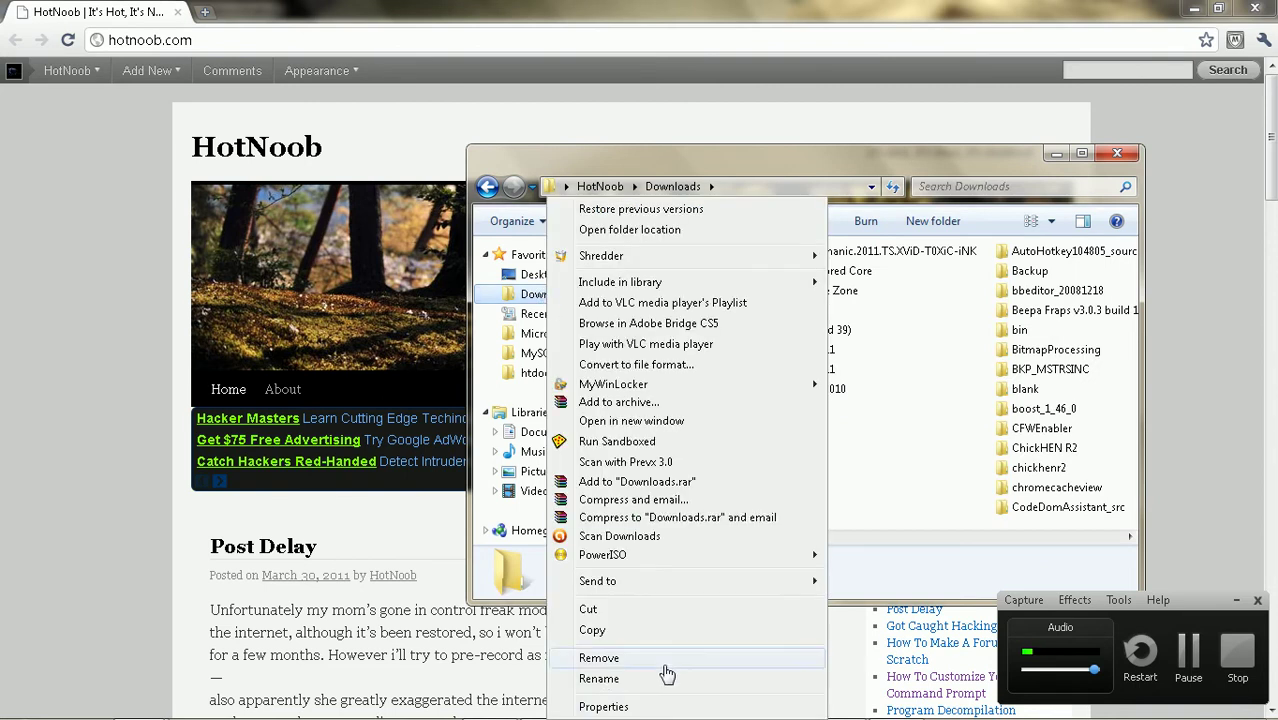
left_click(857, 471)
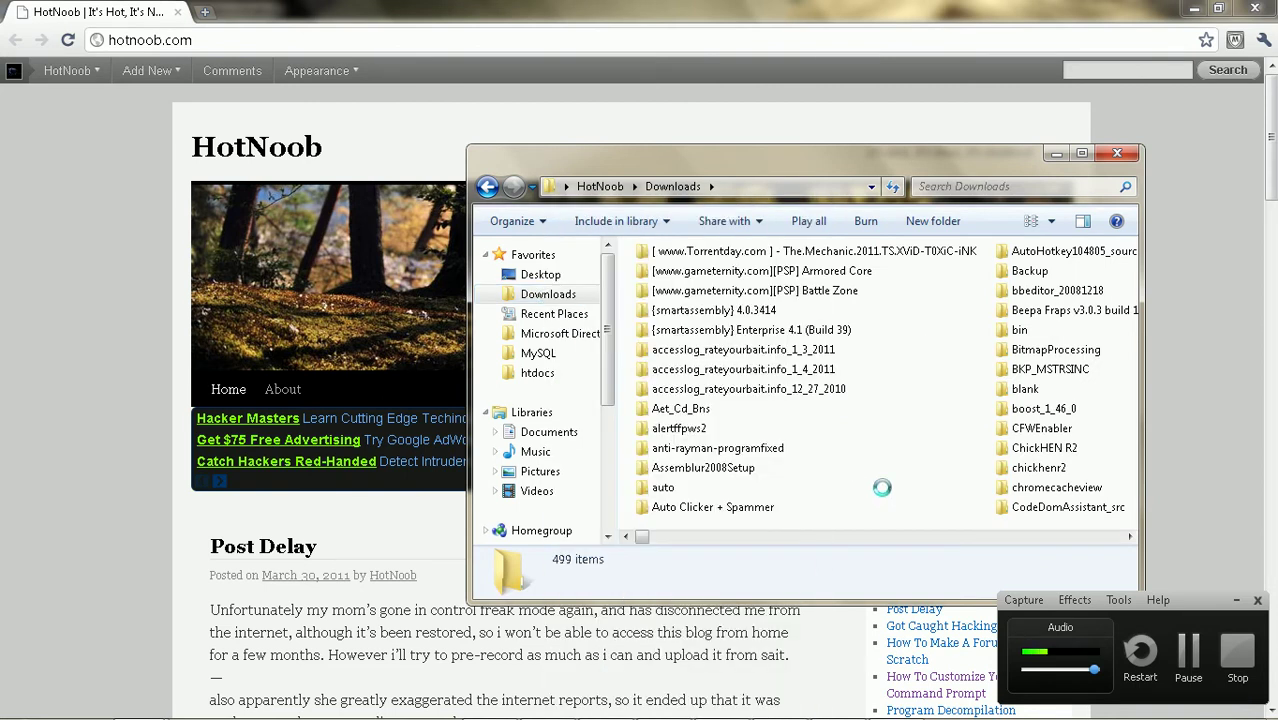
Make a new folder in Downloads and name it 'movies'
right_click(857, 481)
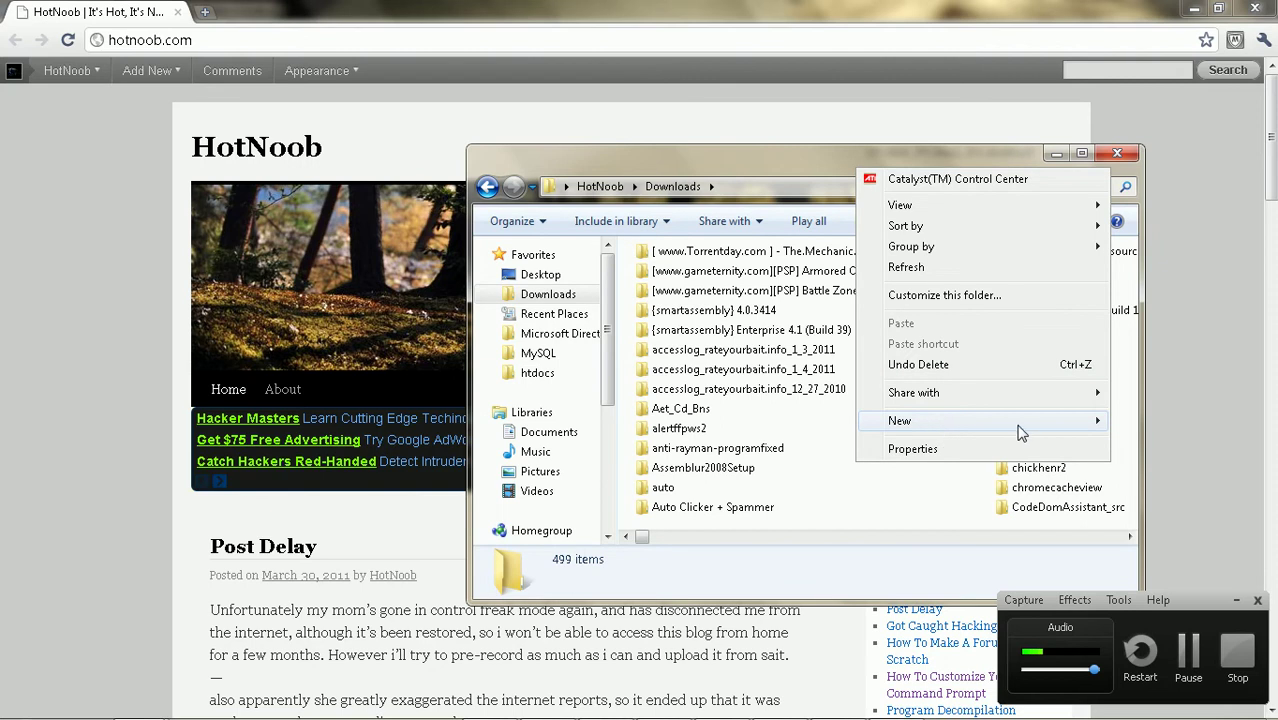
mouse_move(1022, 428)
left_click(713, 80)
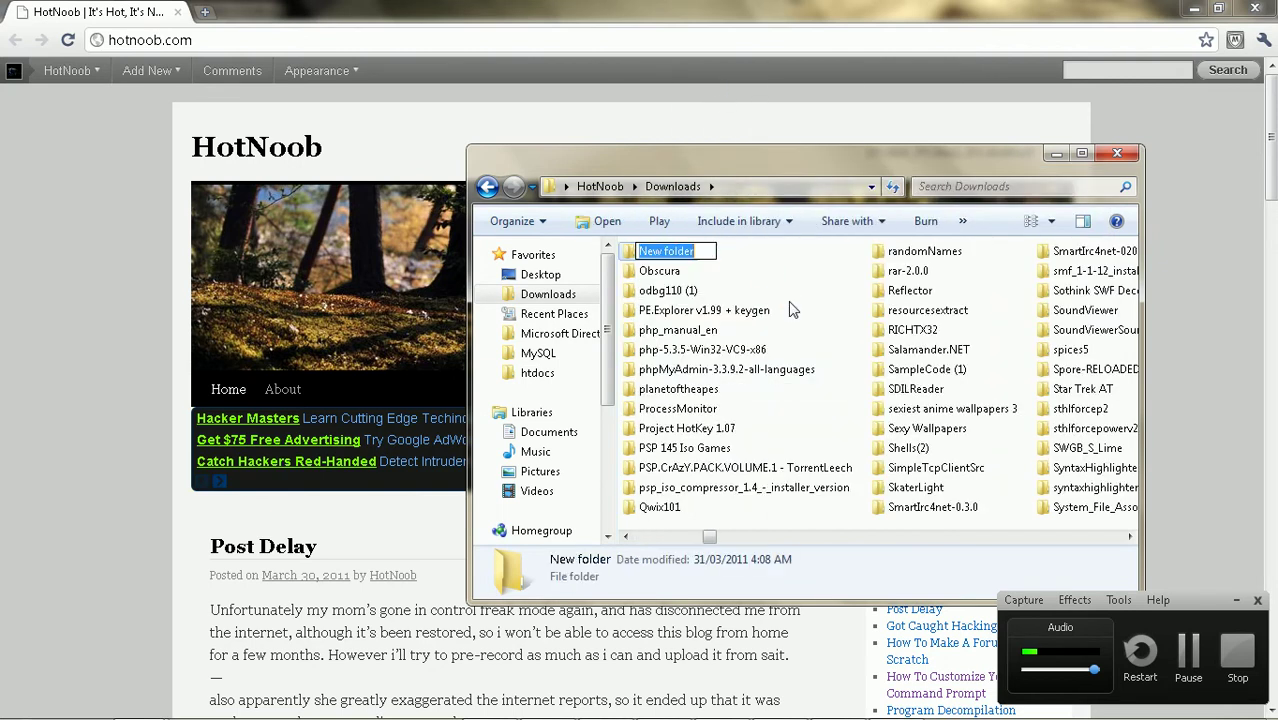
type("movies")
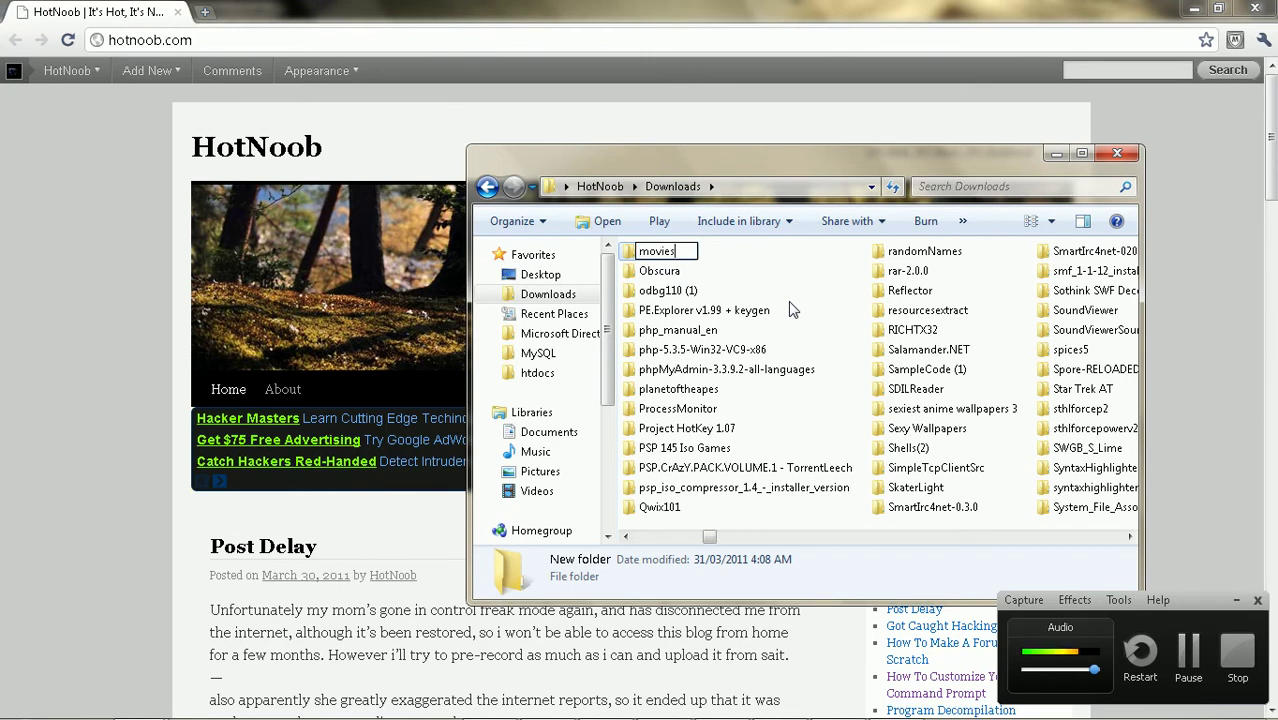
key("Return")
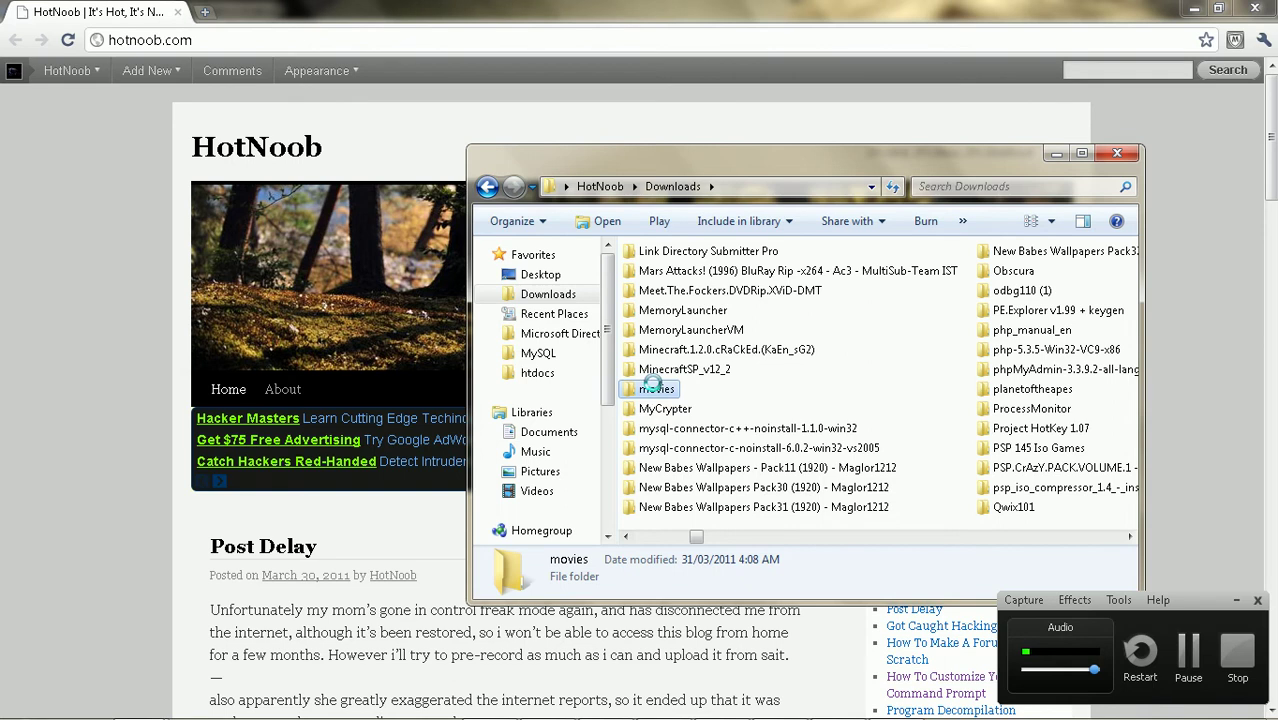
In the movies folder's Advanced Sharing, turn on Share this folder with share name 'movie'
right_click(652, 381)
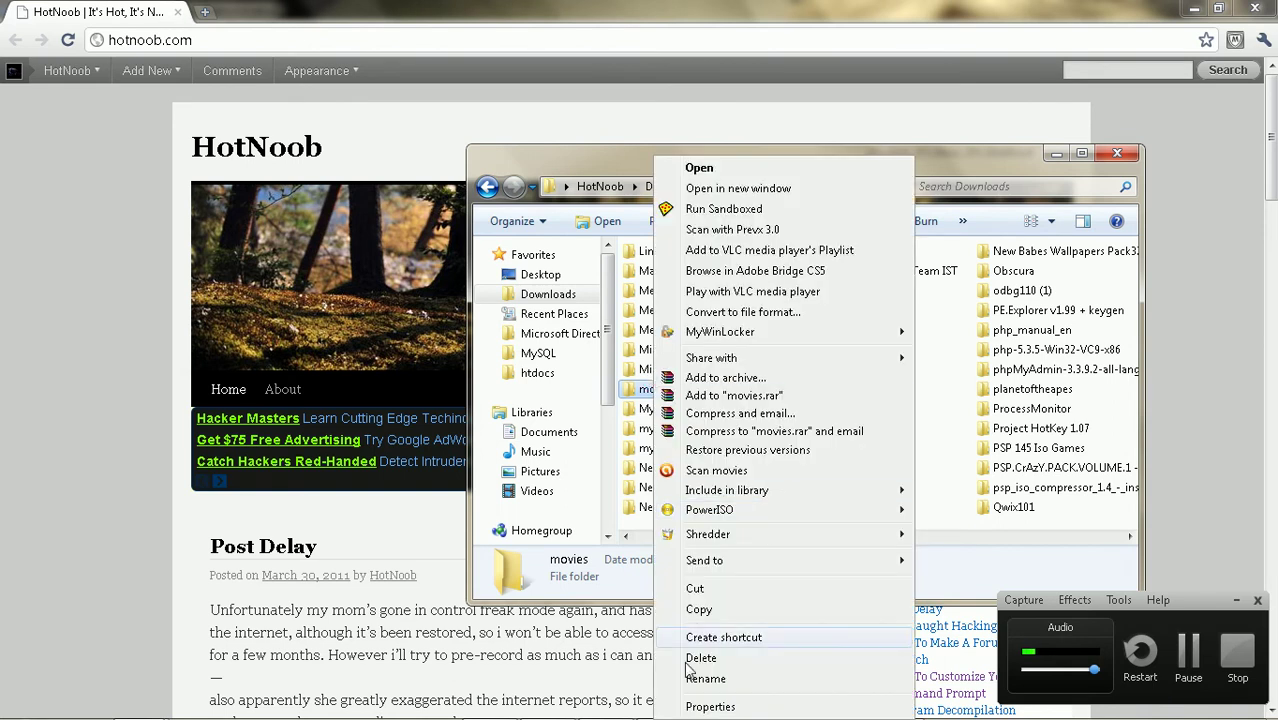
left_click(693, 704)
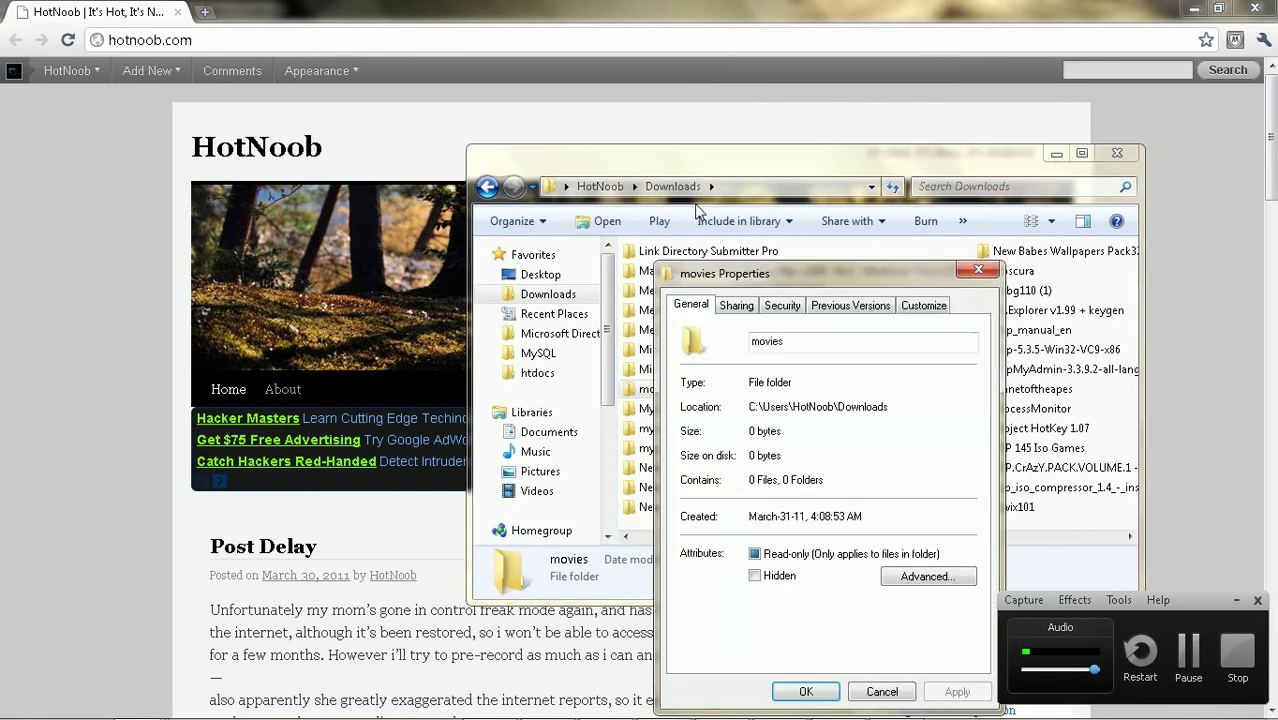
left_click(740, 306)
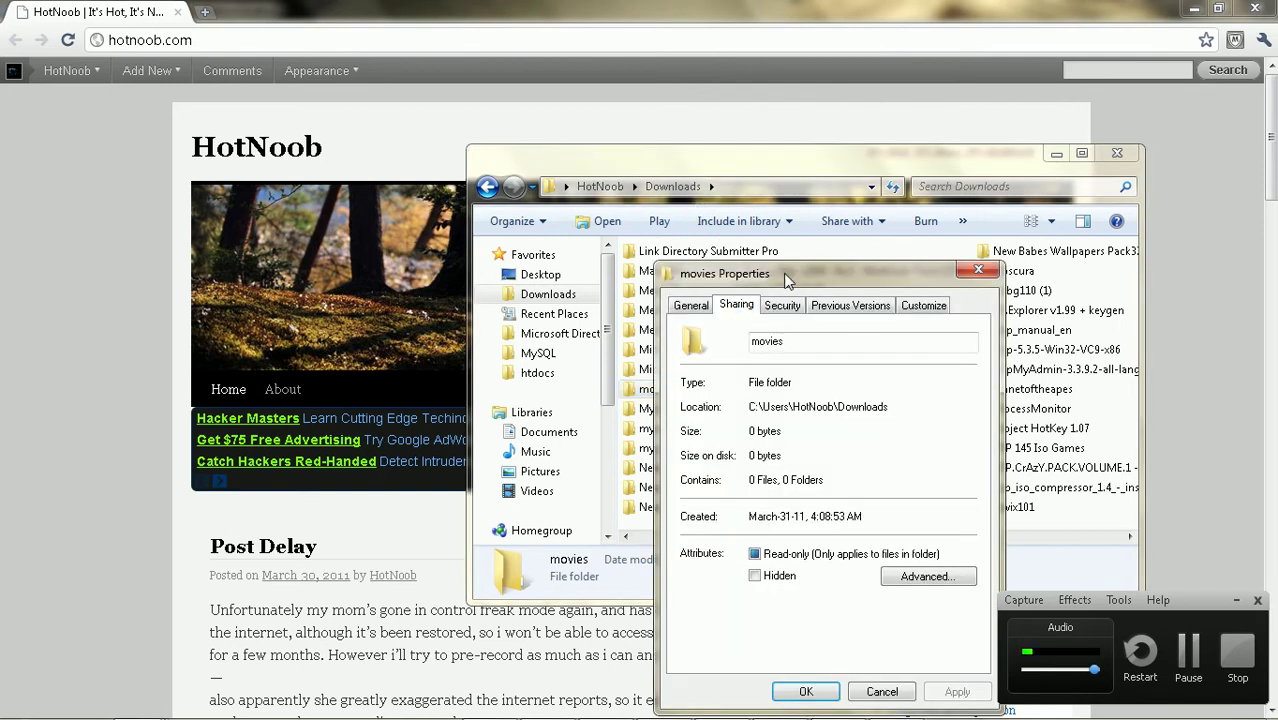
left_click_drag(792, 279, 652, 150)
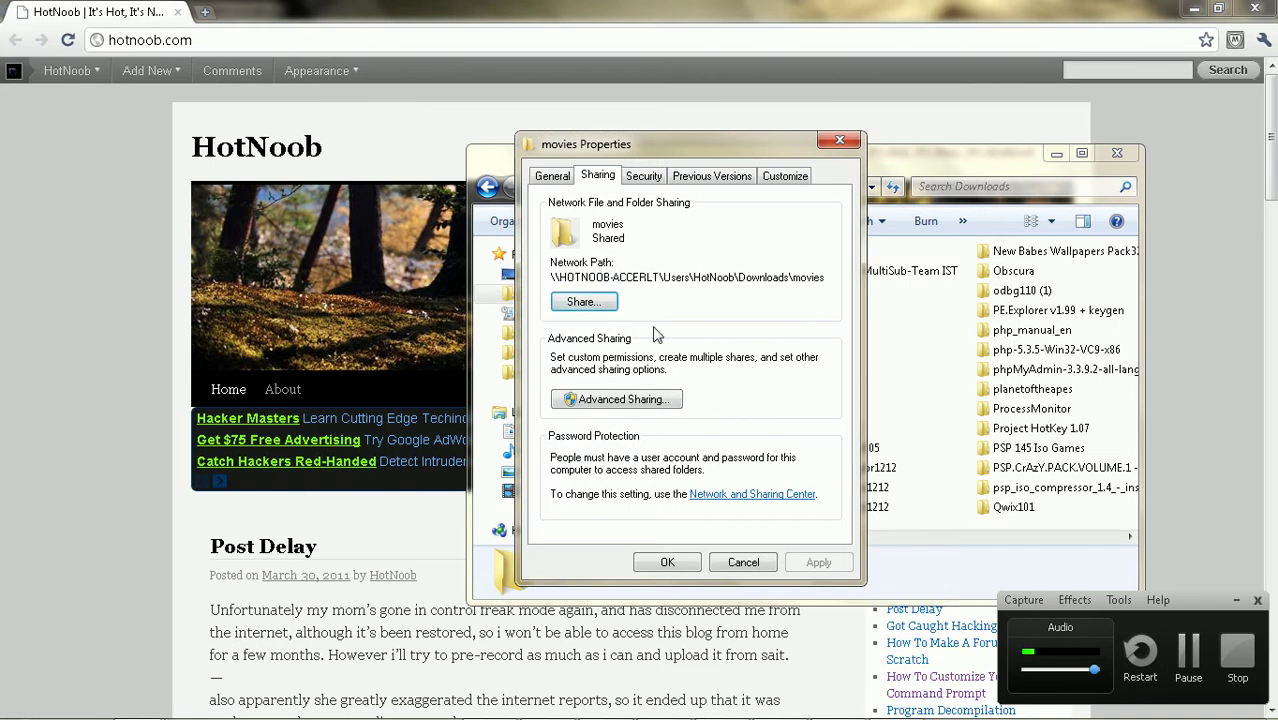
left_click(617, 404)
left_click(549, 208)
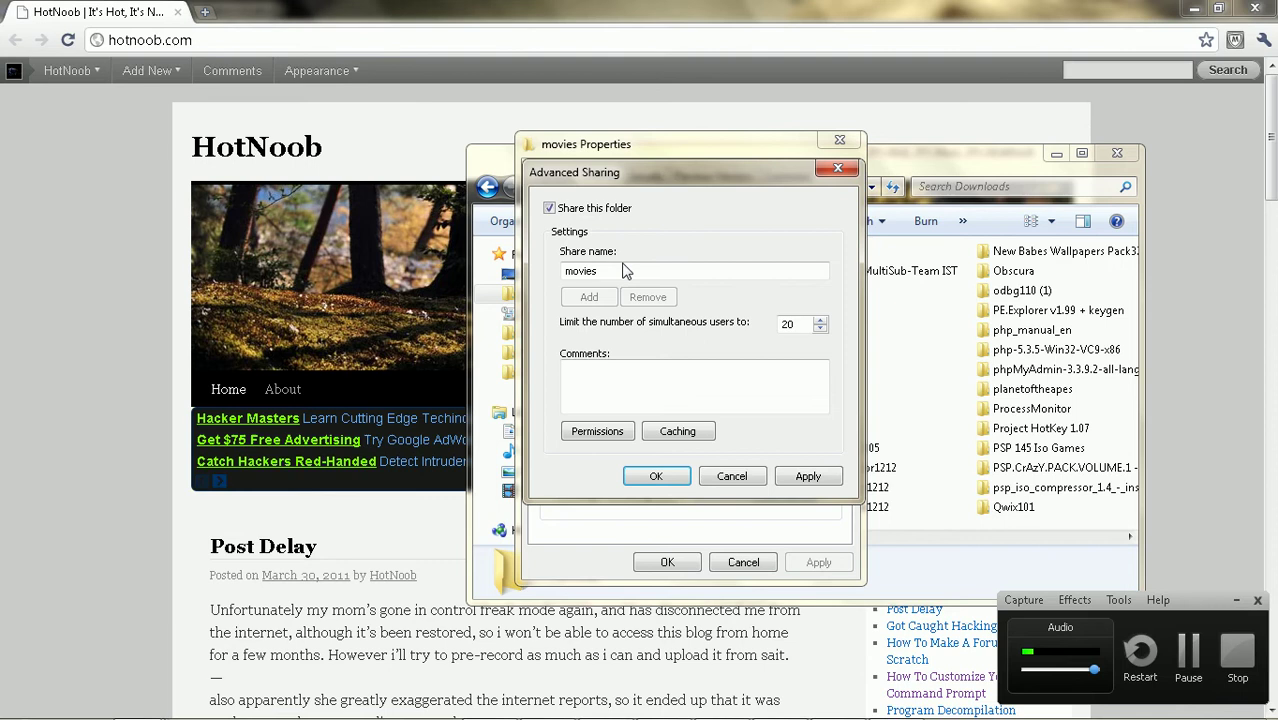
double_click(627, 271)
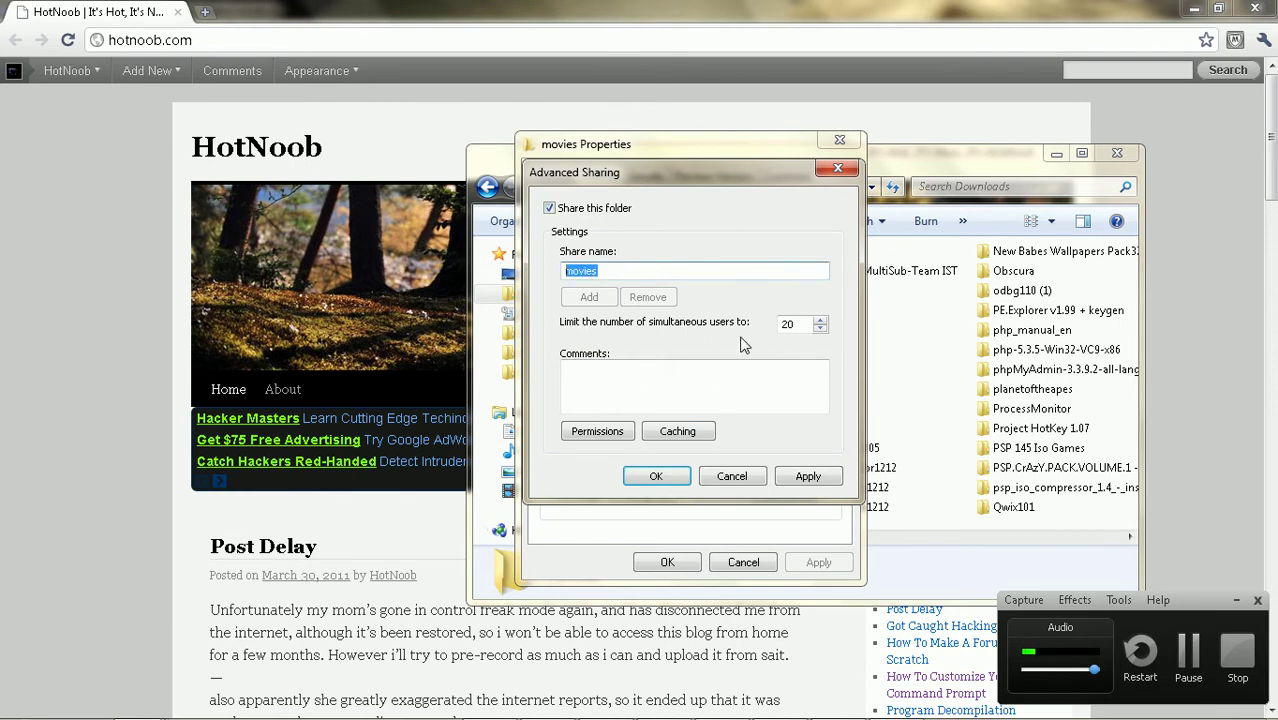
type("movie")
Give Everyone Full Control, Change and Read share permissions, then apply and close
left_click(608, 432)
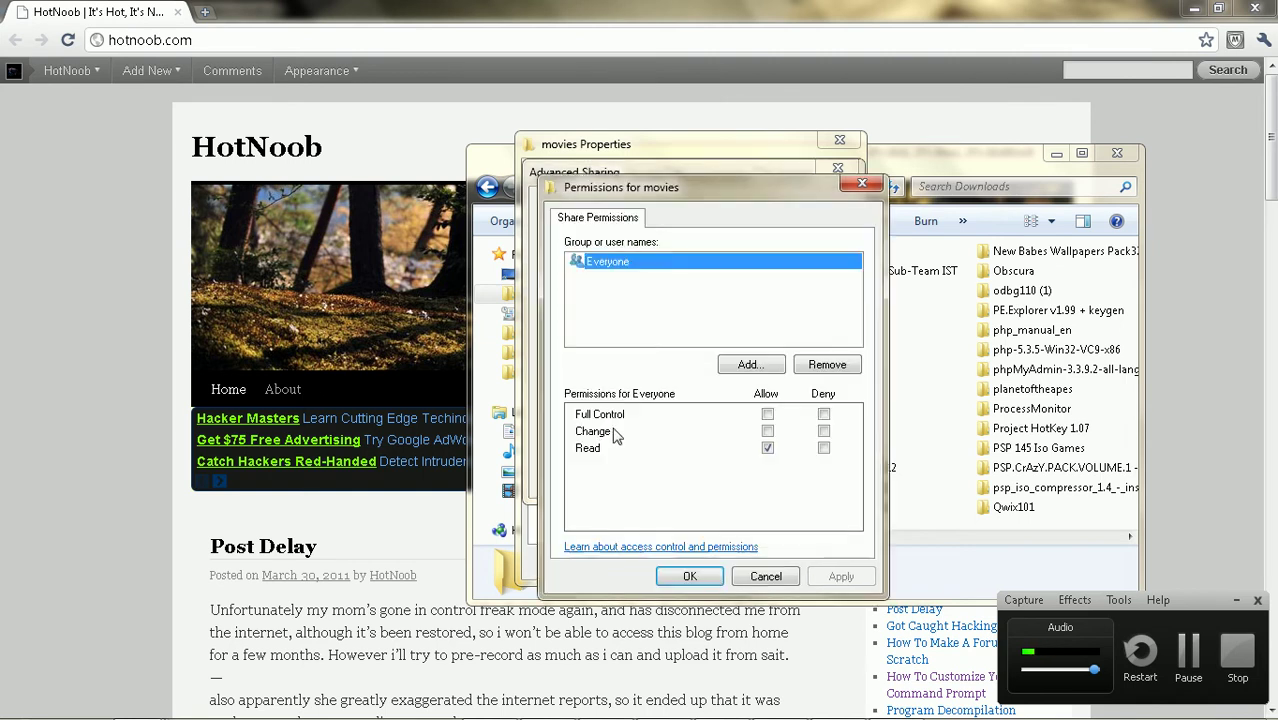
left_click(767, 431)
left_click(767, 414)
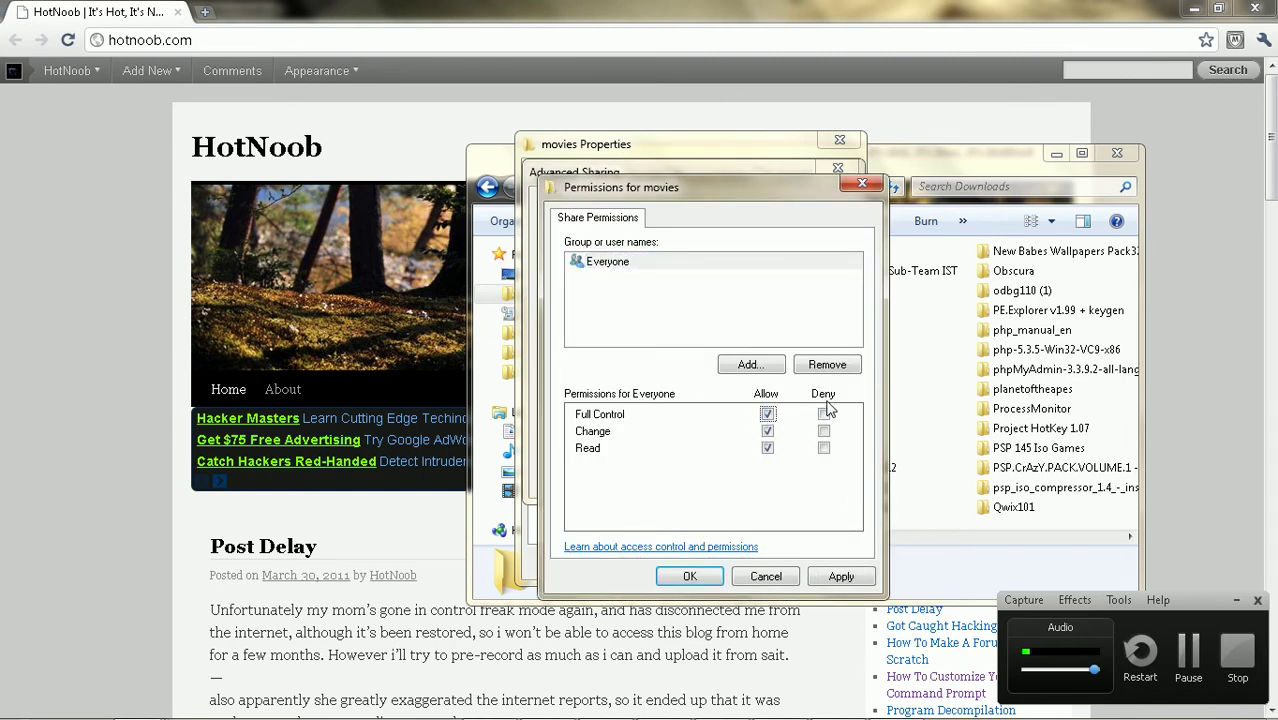
left_click(838, 576)
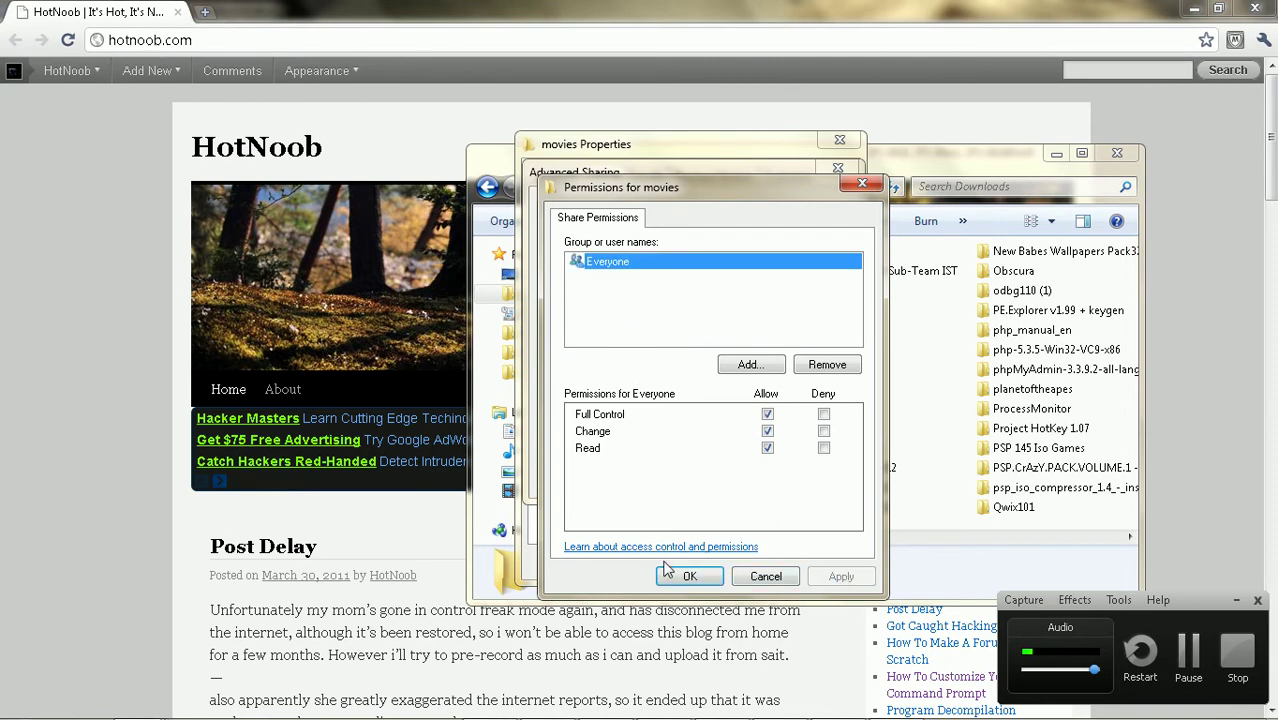
left_click(668, 573)
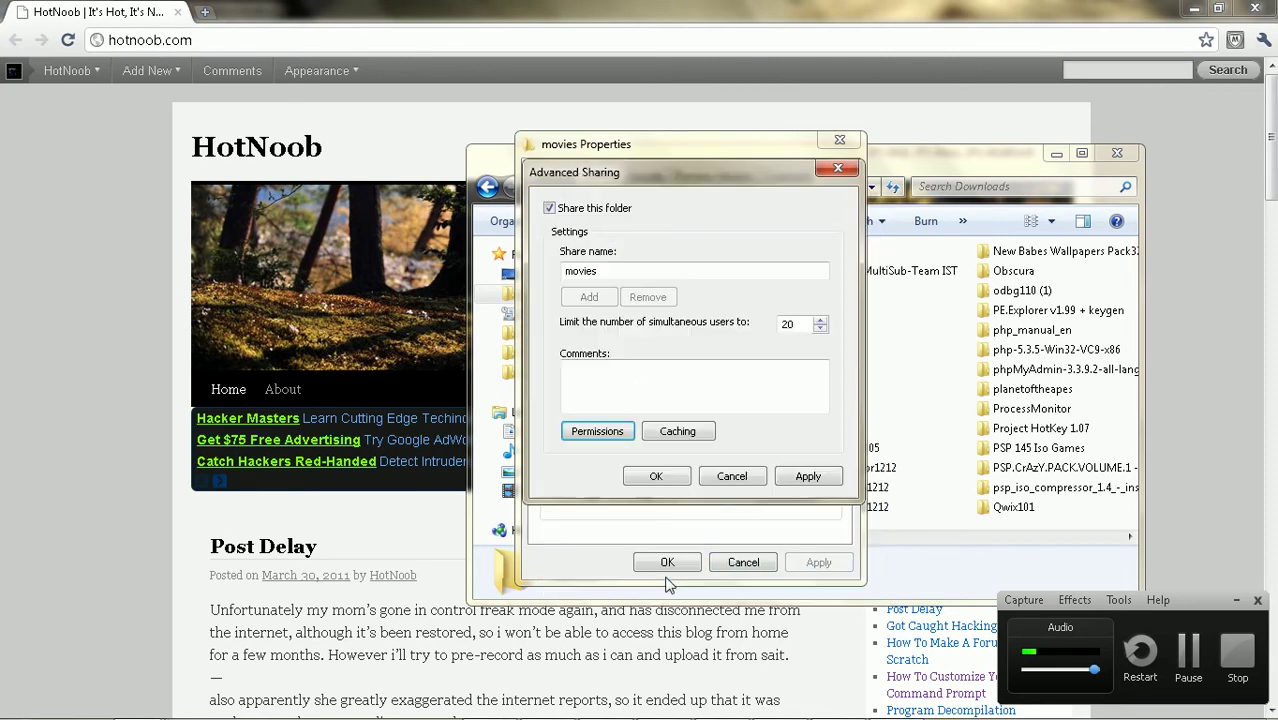
left_click(808, 476)
left_click(738, 476)
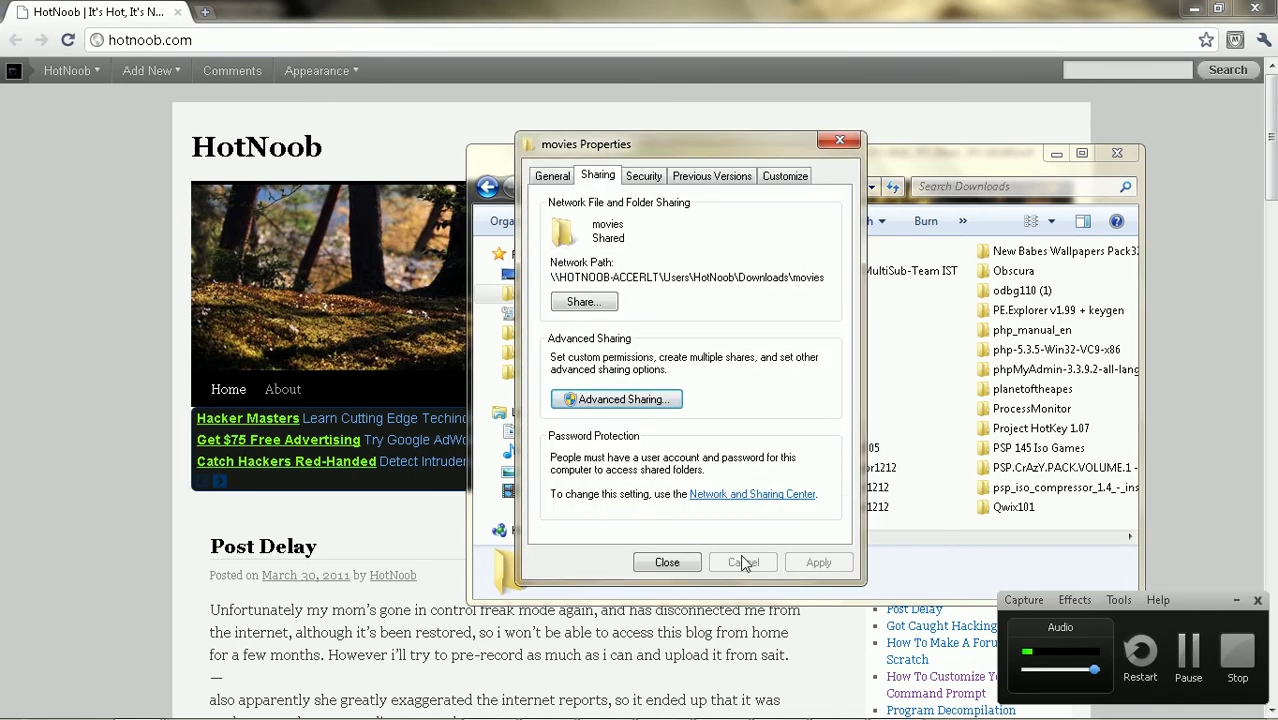
Close the movies properties, then open the Movies - I share on HOTNOOB-PC and return
left_click(668, 566)
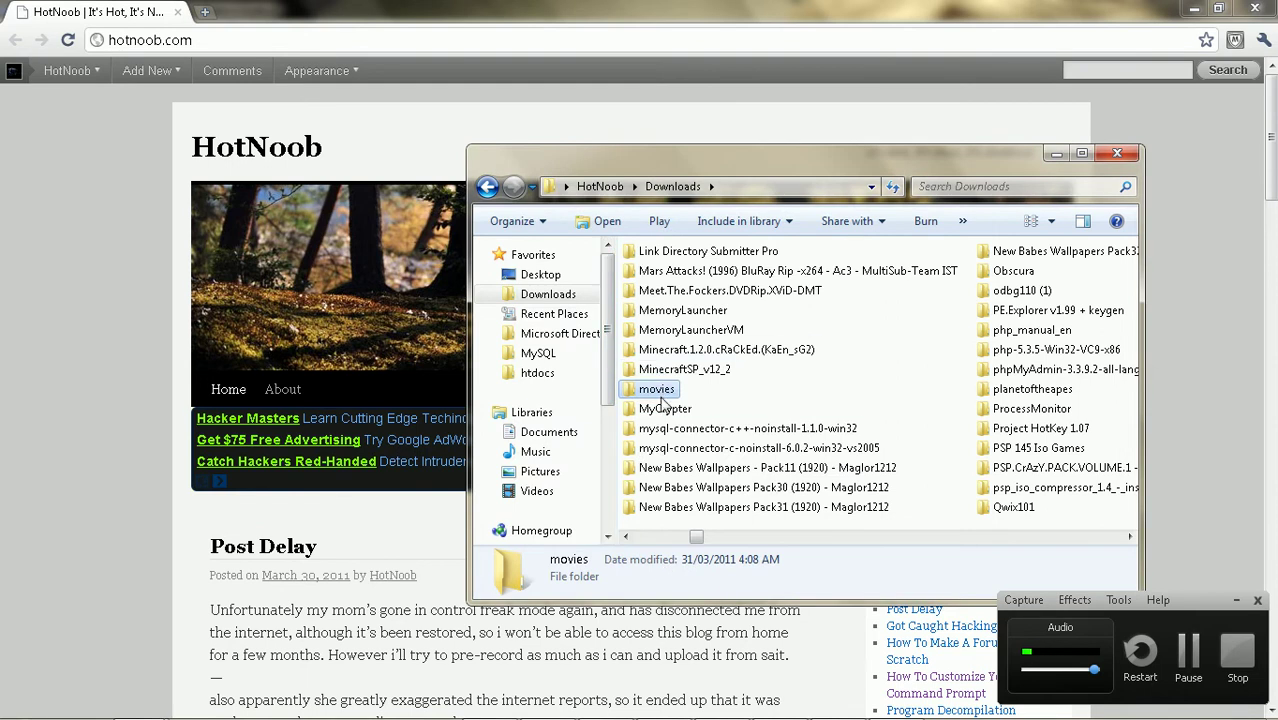
scroll(560, 420, "down", 4)
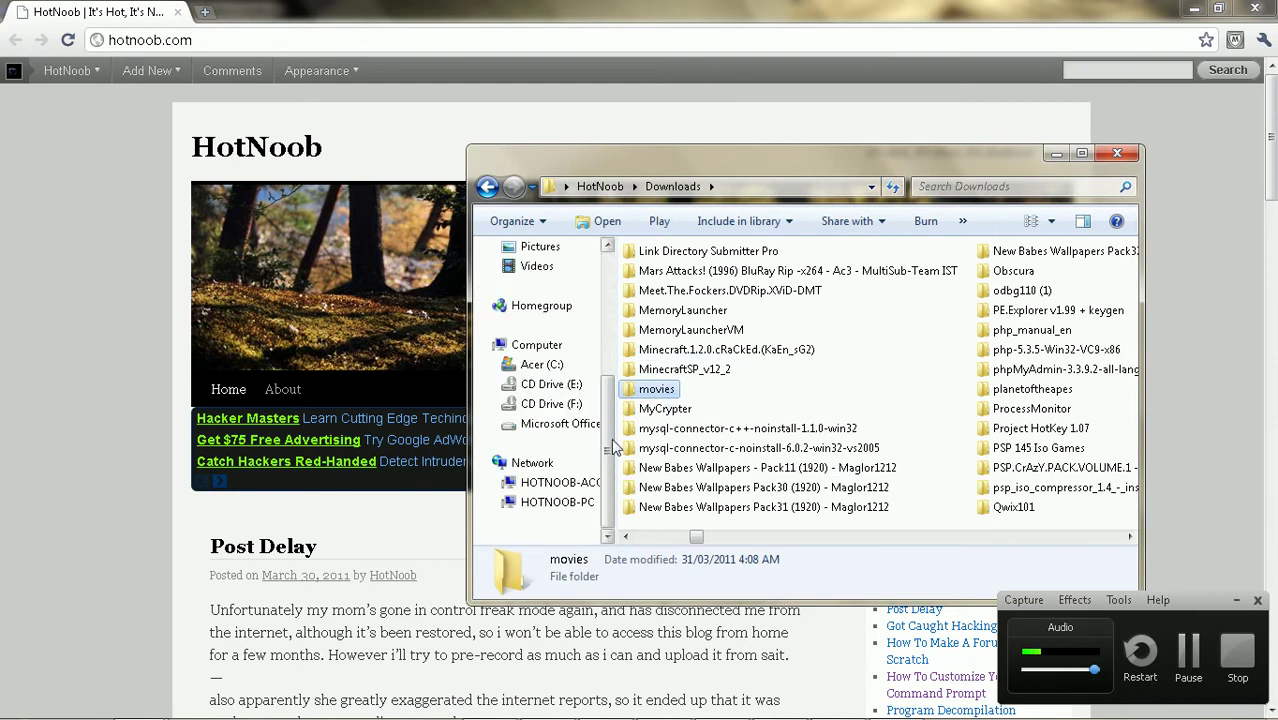
left_click(557, 502)
left_click(689, 383)
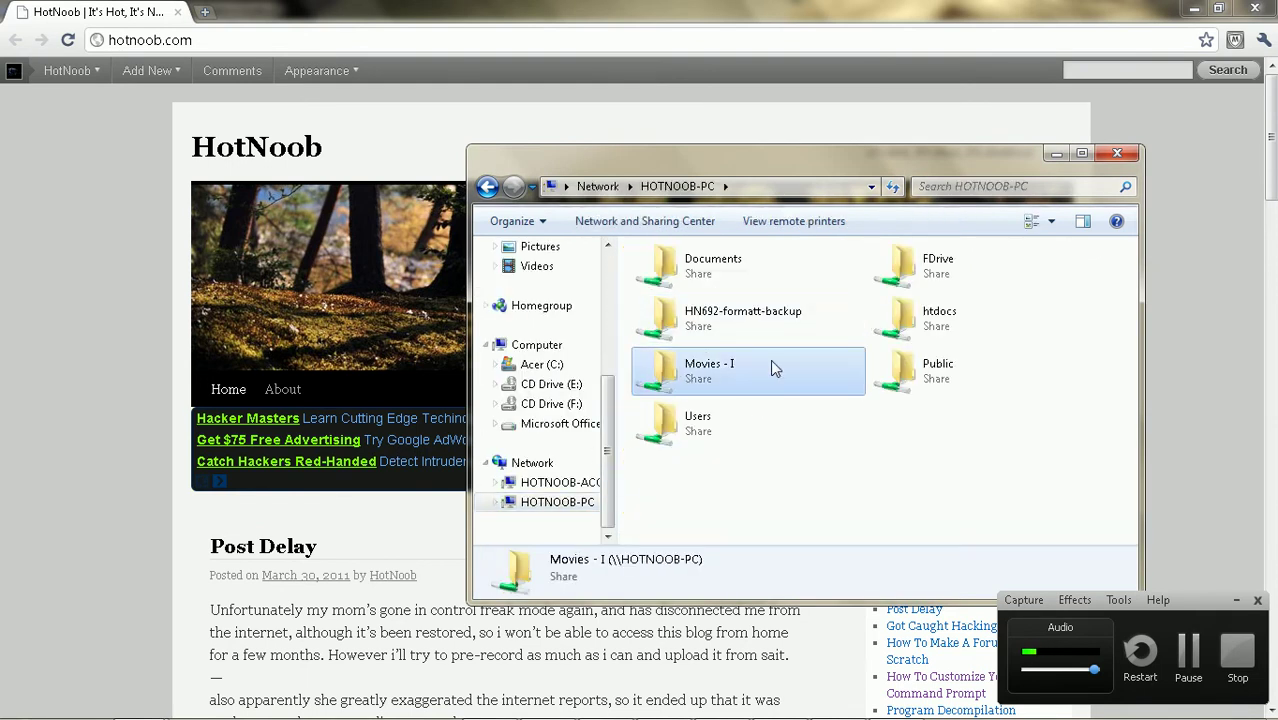
double_click(677, 391)
key("BackSpace")
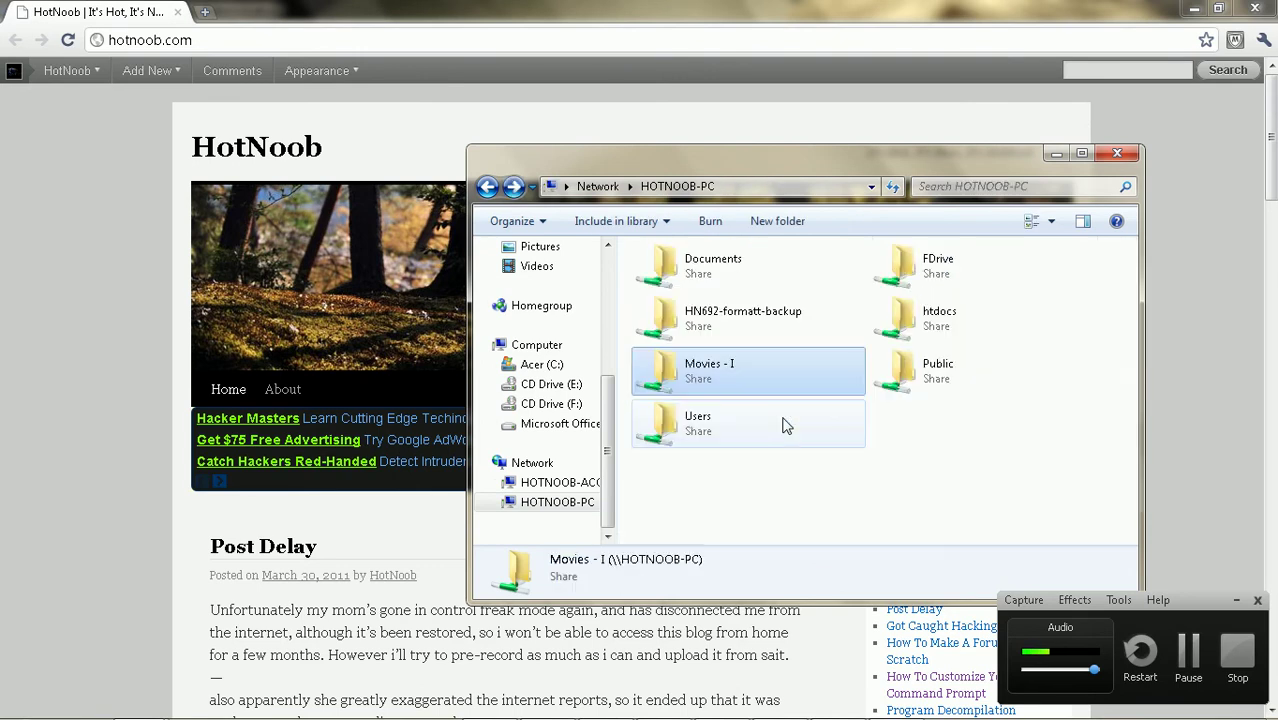
Review the Movies - I share's properties across General, Network, Security, Previous Versions and Customize tabs
right_click(754, 372)
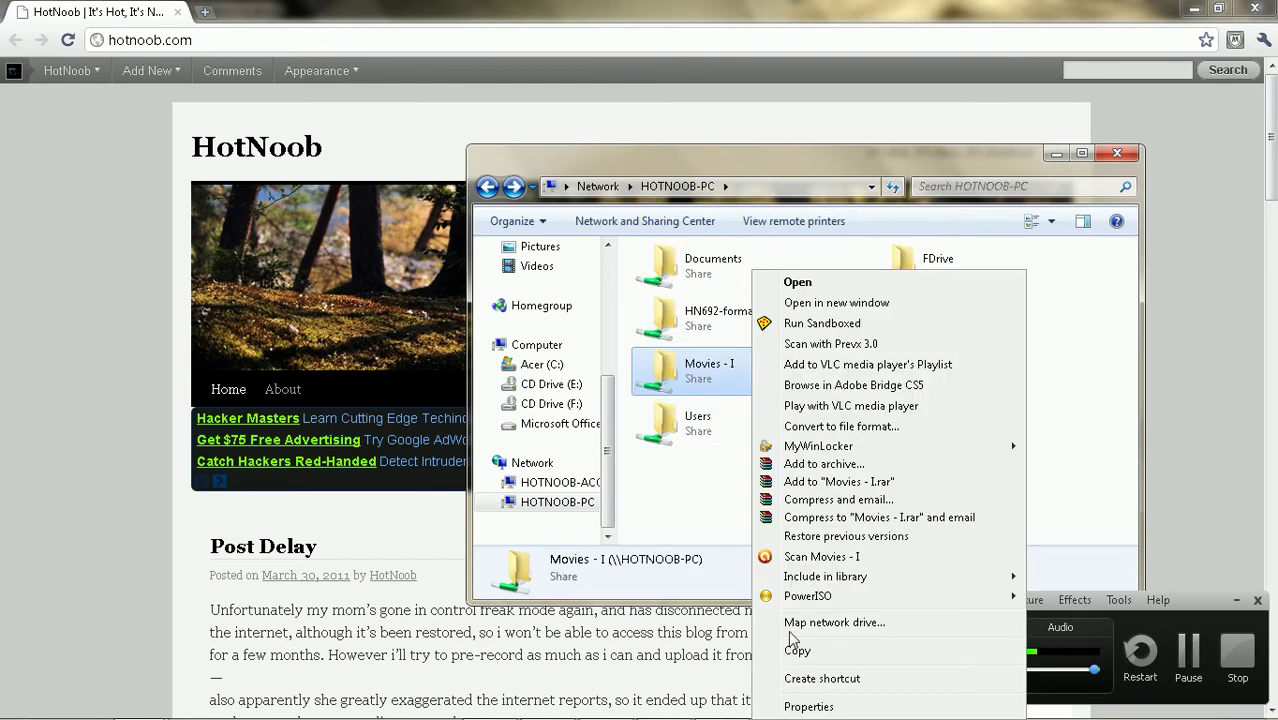
left_click(808, 707)
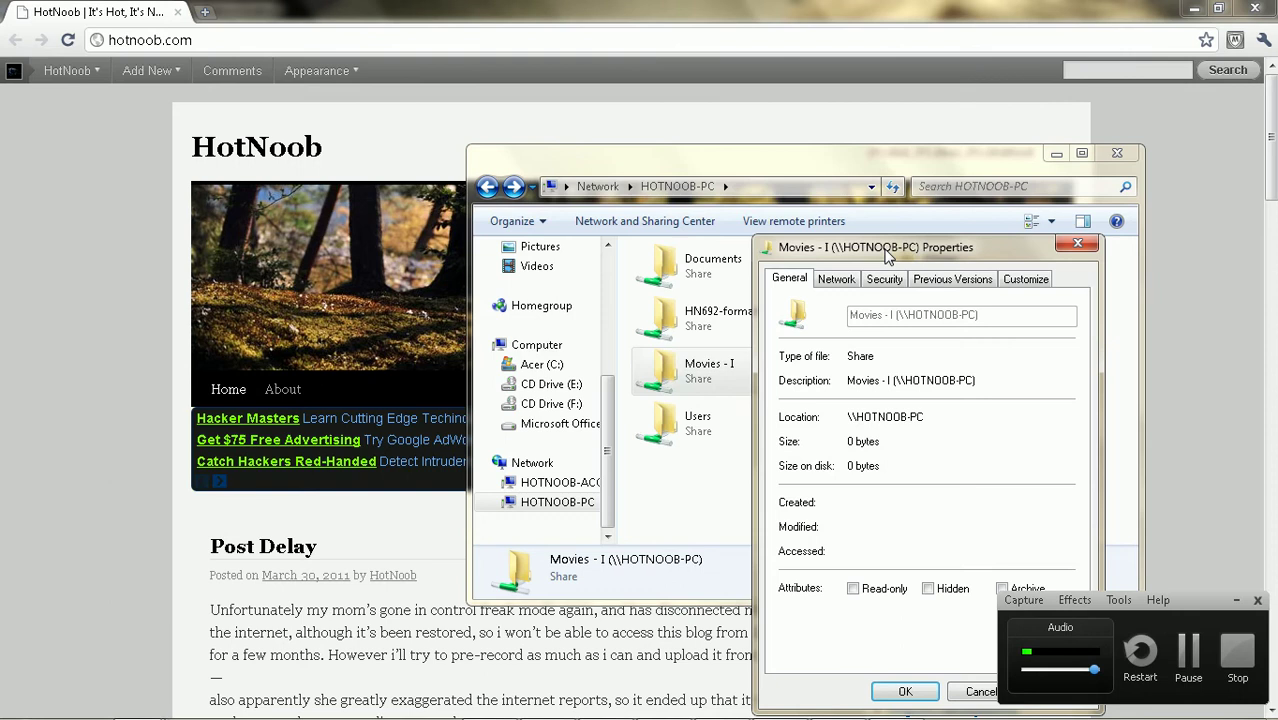
left_click_drag(890, 249, 565, 103)
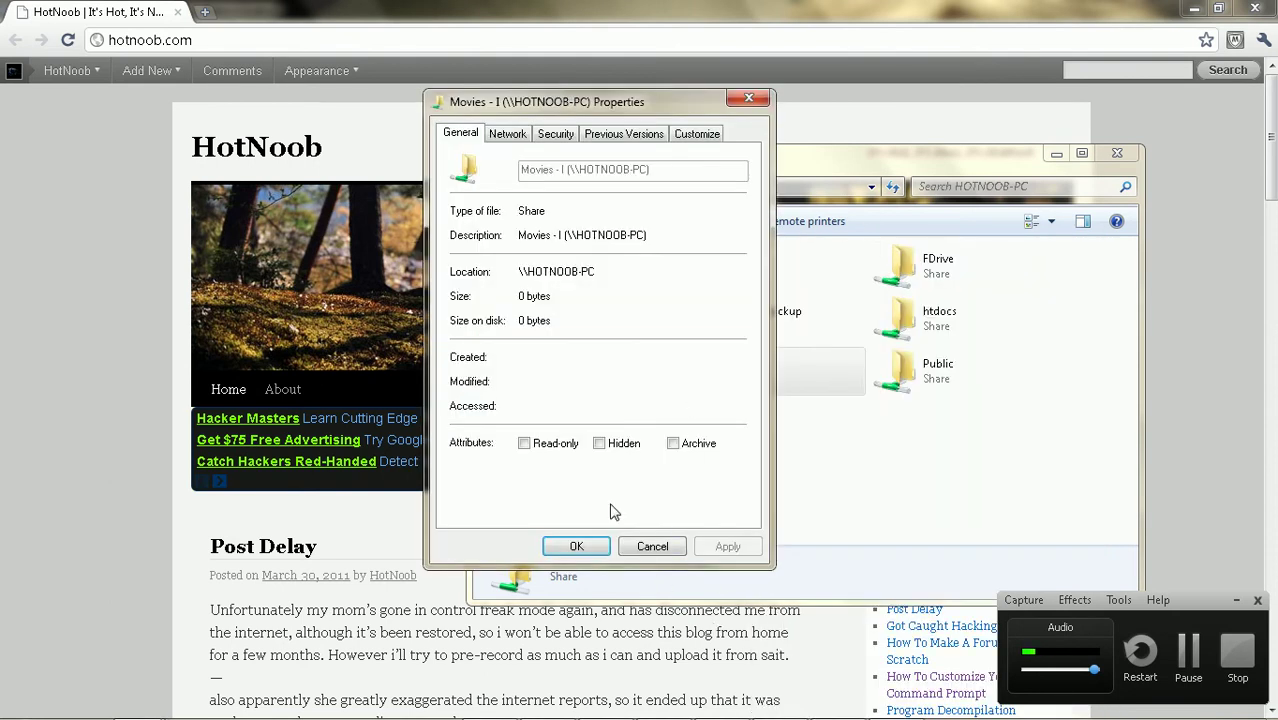
left_click(556, 133)
left_click(500, 138)
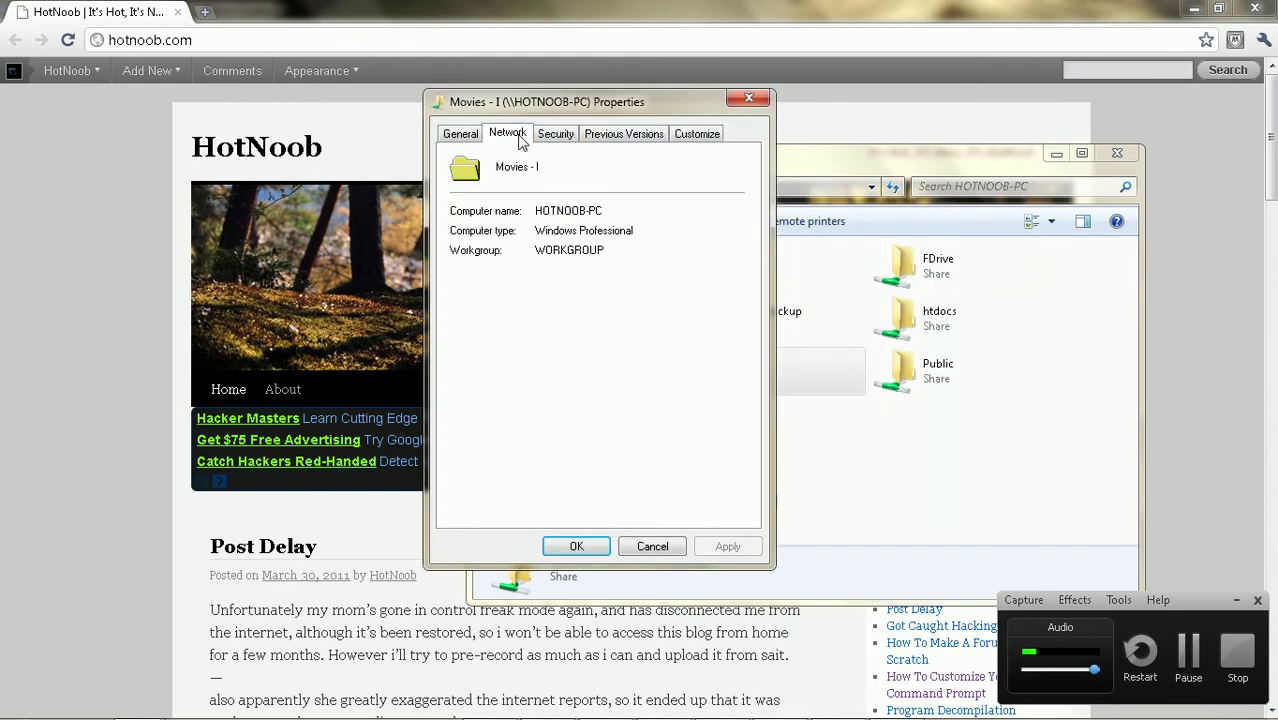
left_click(455, 137)
left_click(506, 134)
left_click(556, 134)
left_click(624, 134)
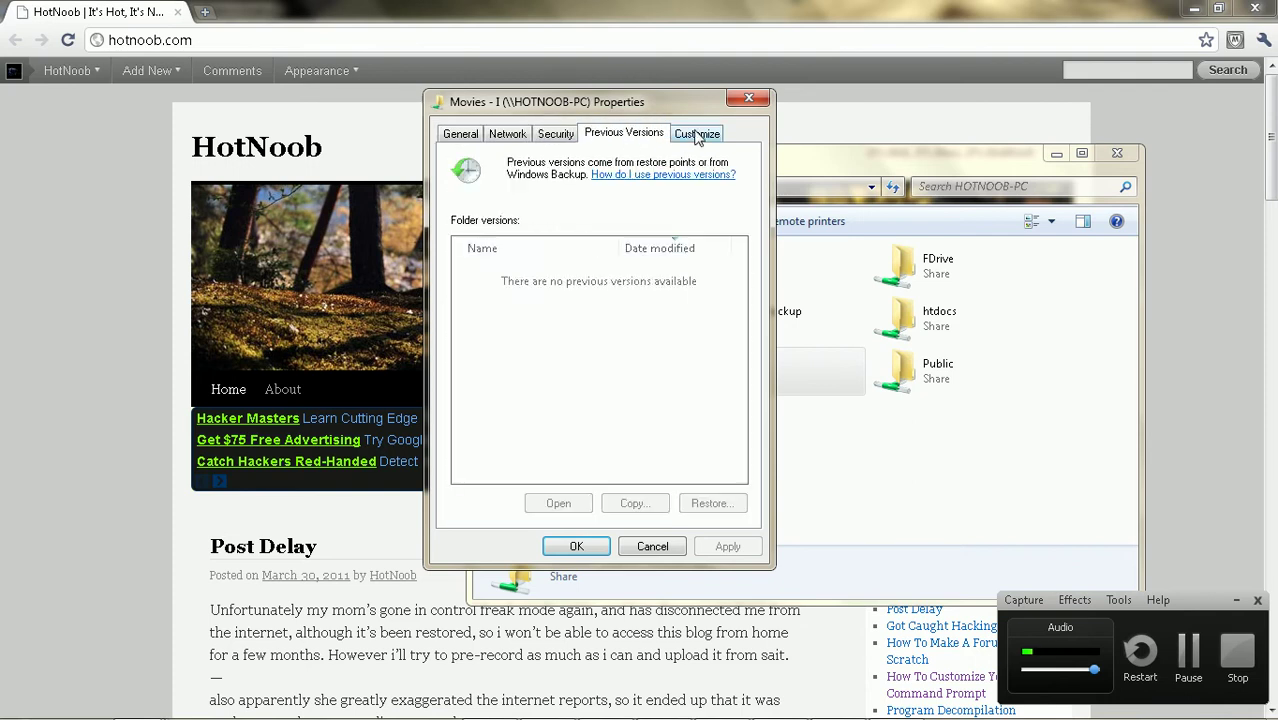
left_click(699, 134)
left_click(638, 136)
left_click(556, 134)
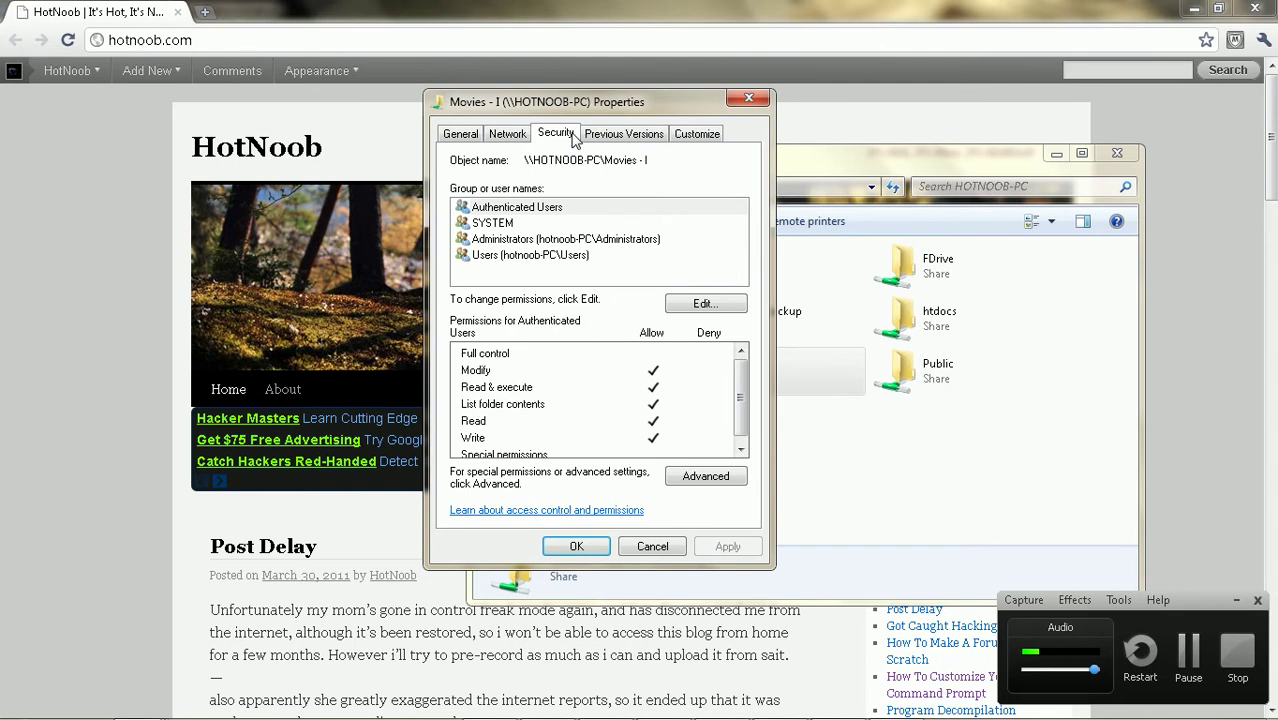
left_click(684, 138)
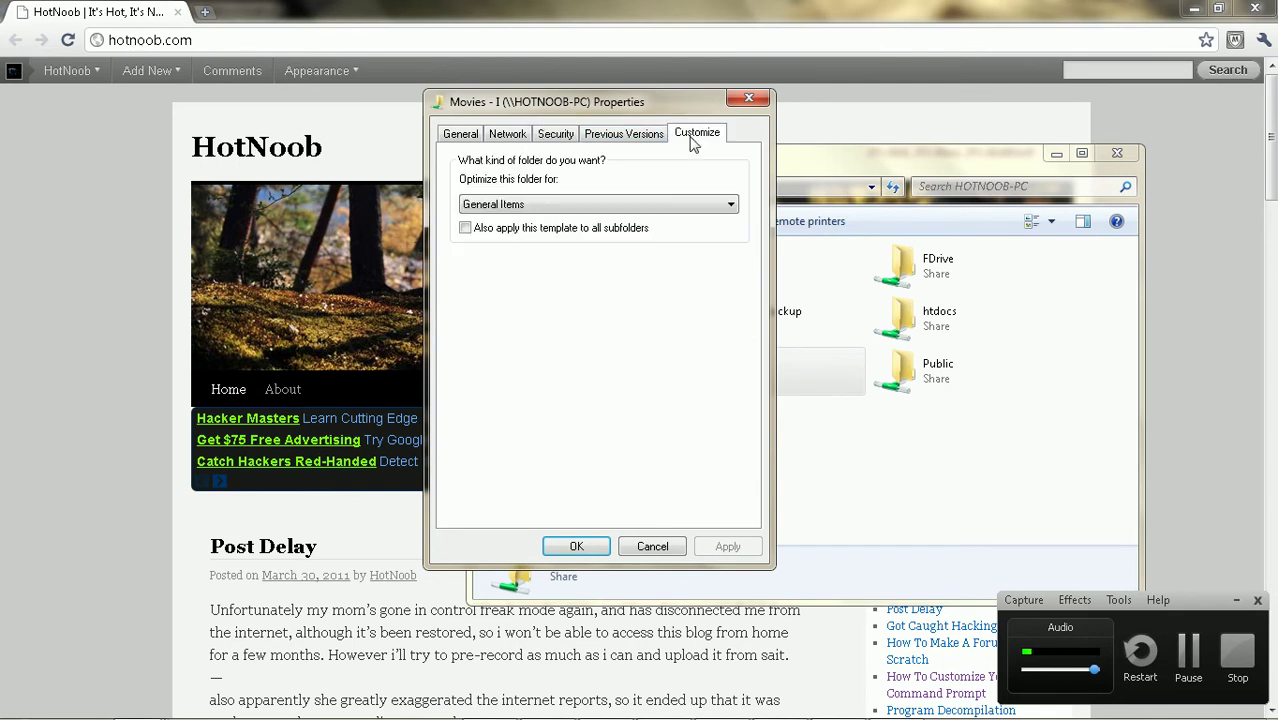
left_click(506, 136)
left_click(553, 136)
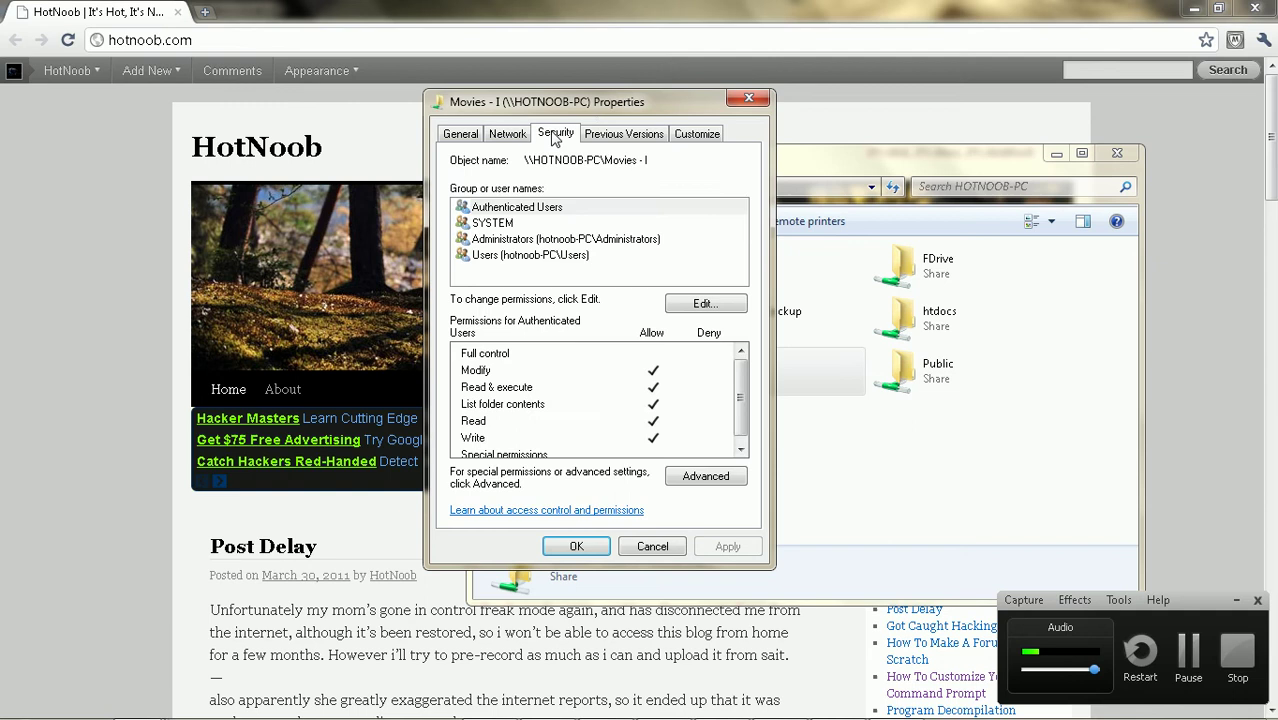
Check the Start menu briefly and close the Computer drives overview window
mouse_move(835, 715)
mouse_move(780, 716)
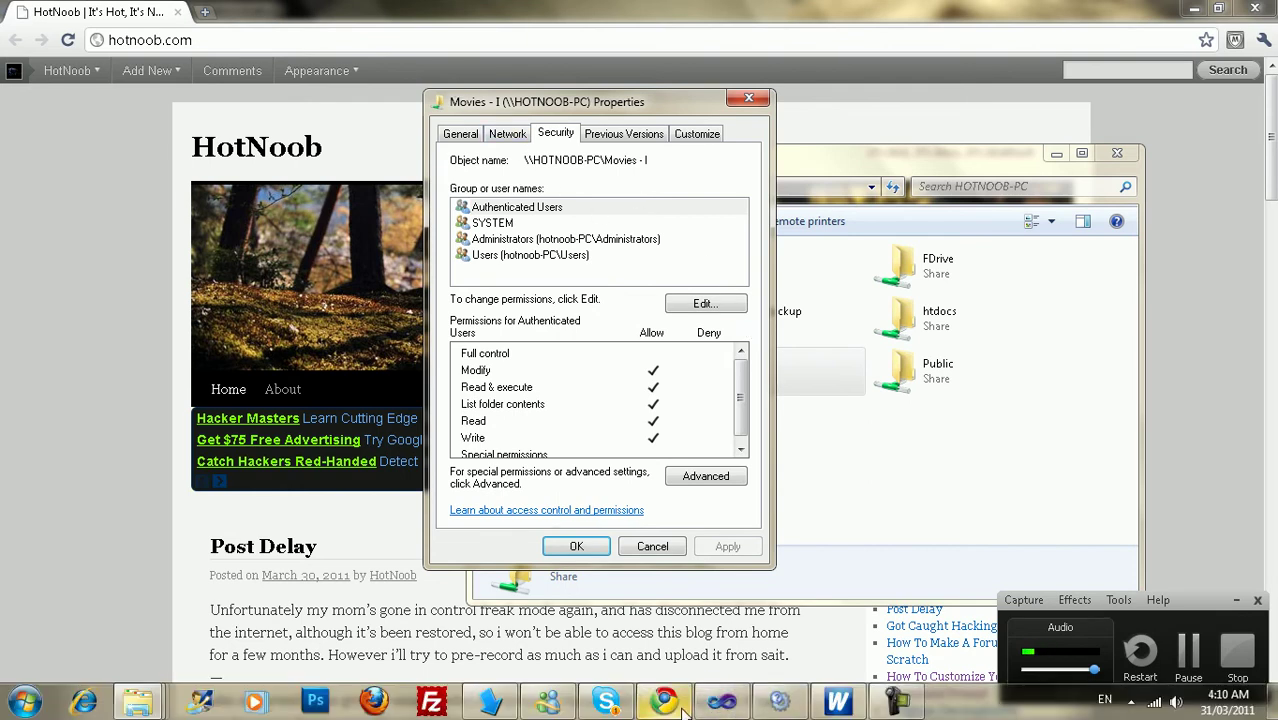
mouse_move(560, 716)
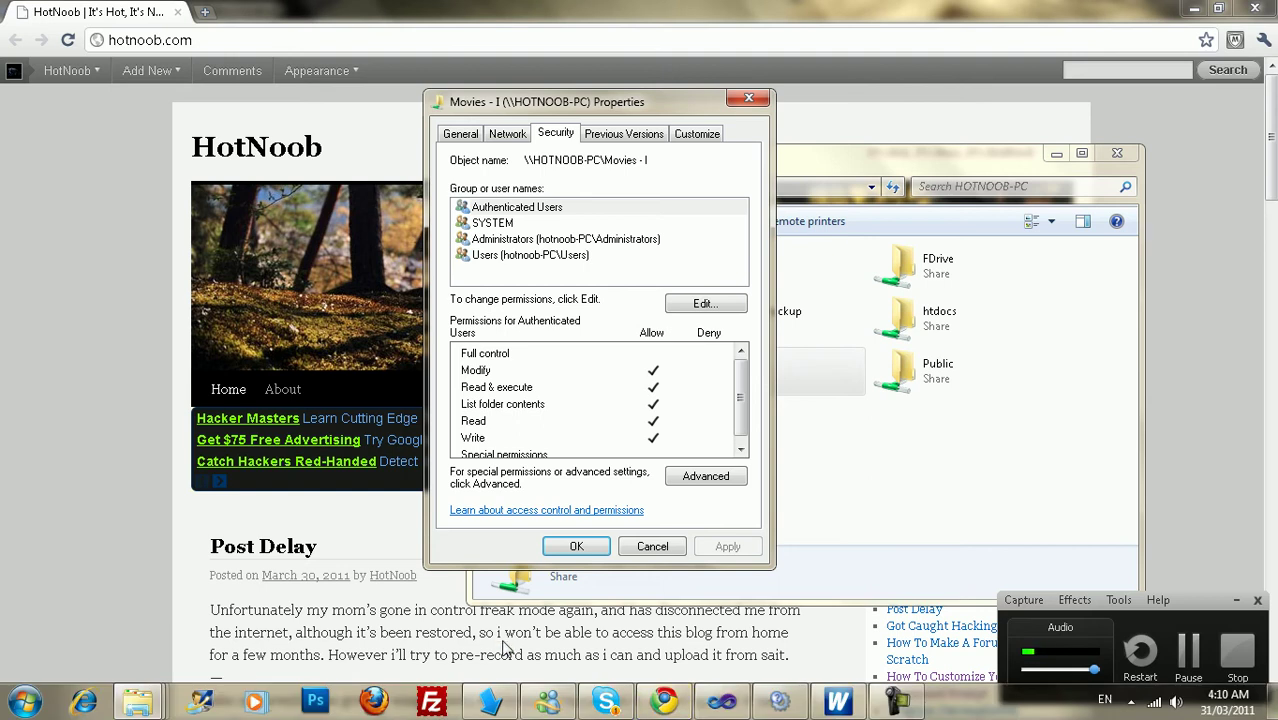
left_click(24, 702)
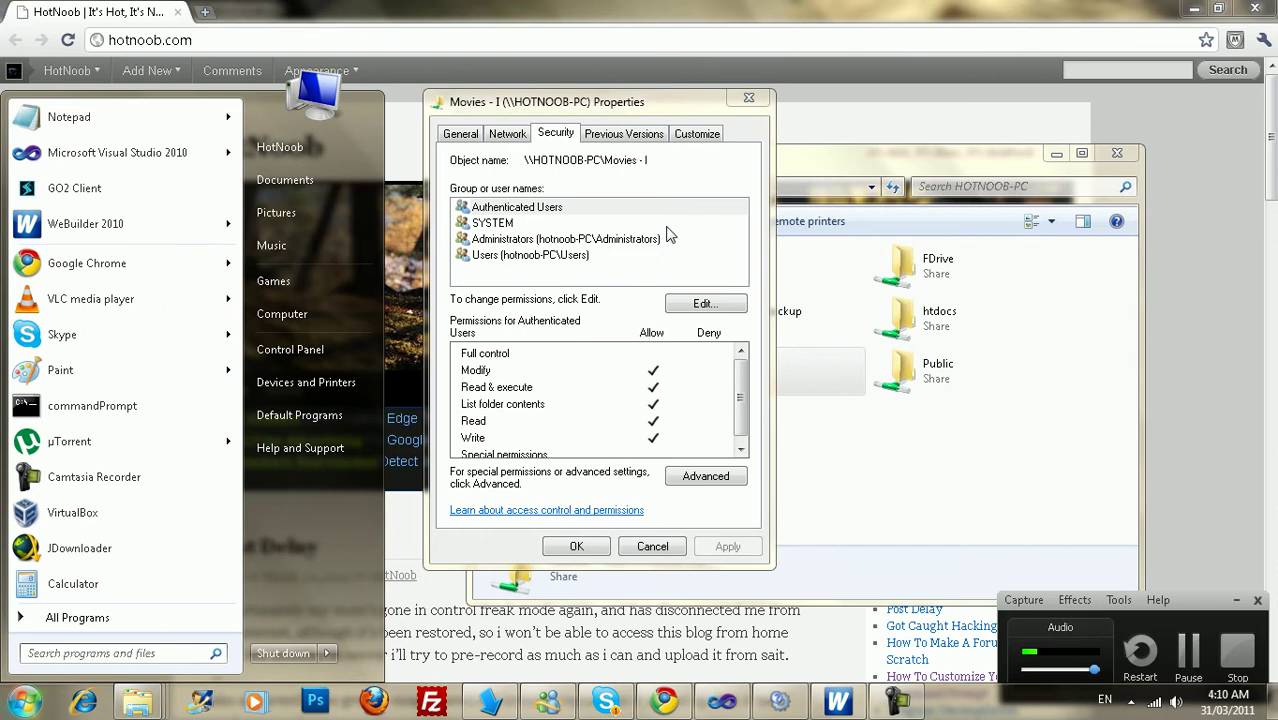
key("Escape")
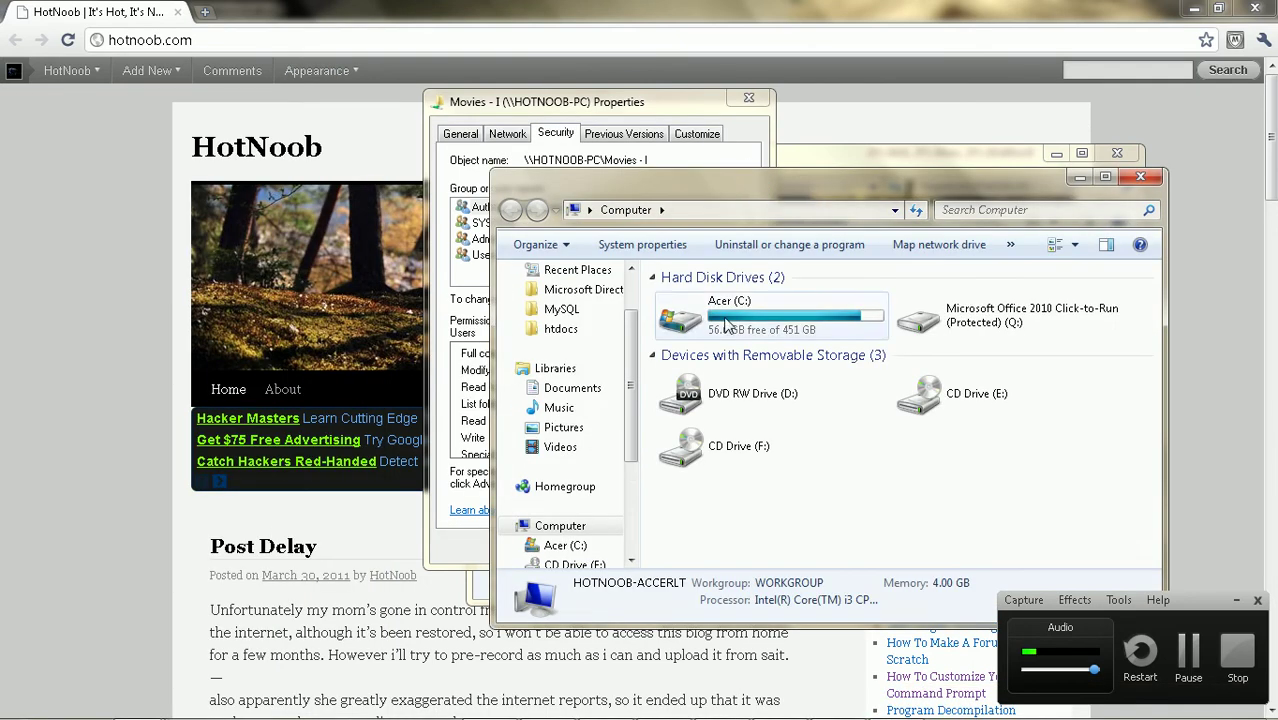
left_click(1140, 178)
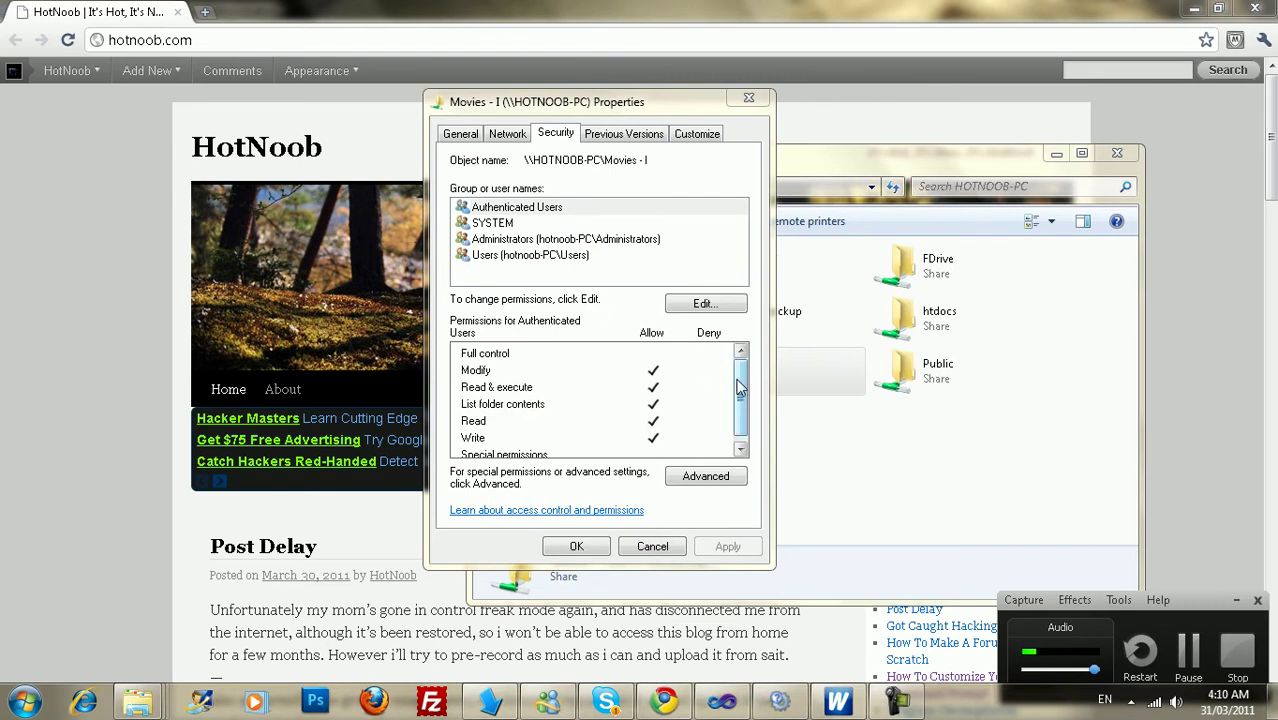
Look through the Movies - I share properties tabs again, ending on General
left_click(741, 449)
left_click(507, 136)
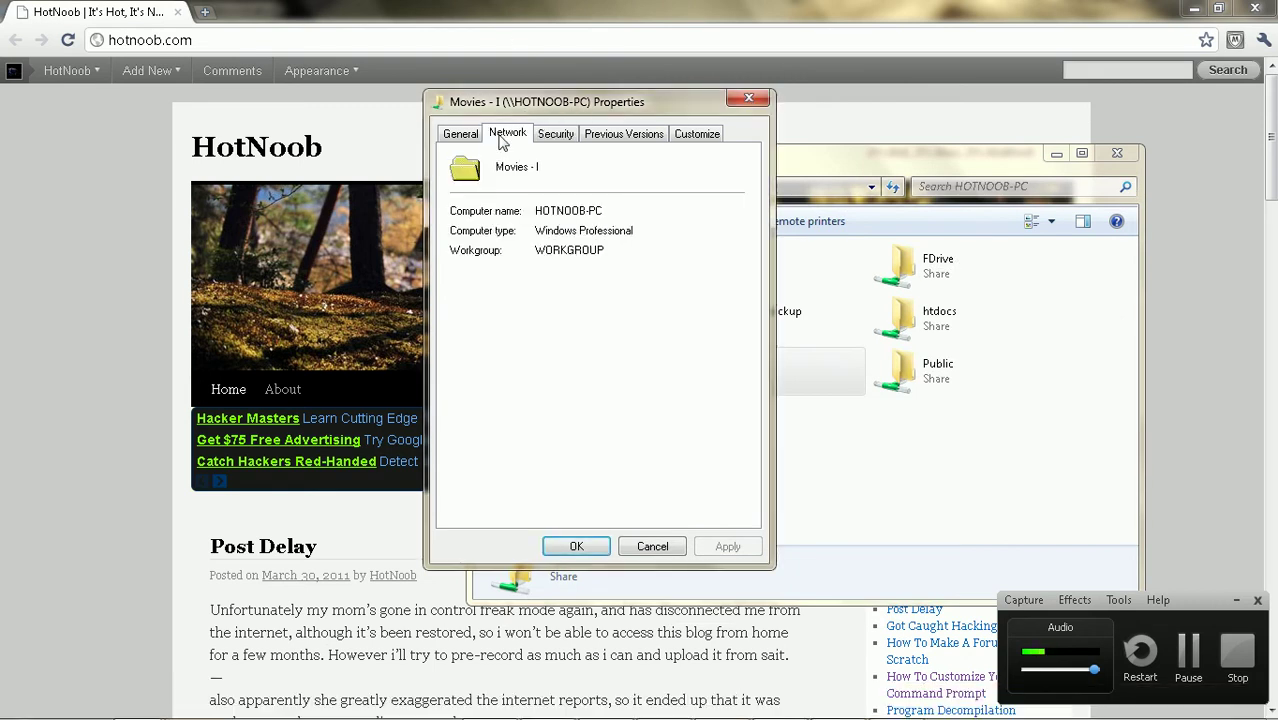
left_click(565, 138)
left_click(652, 136)
left_click(688, 136)
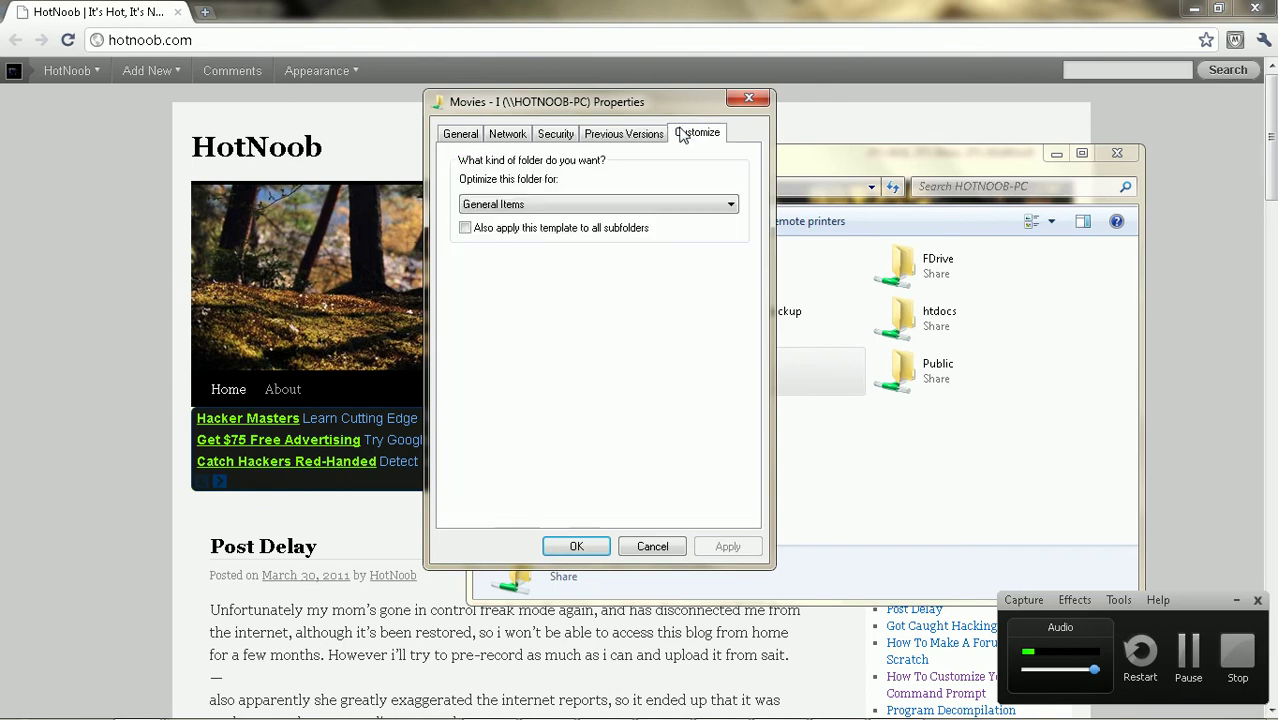
left_click(456, 137)
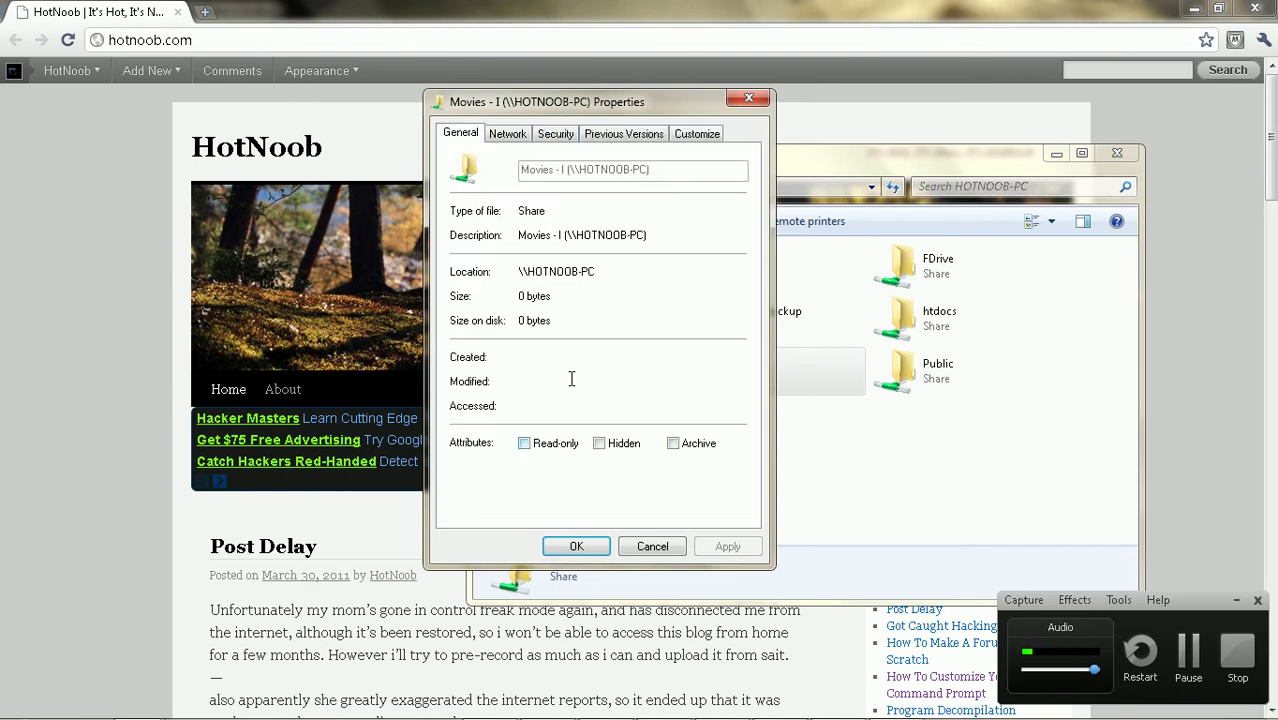
Cancel the share properties, revisit Movies - I, then return to the Downloads folder
left_click(652, 546)
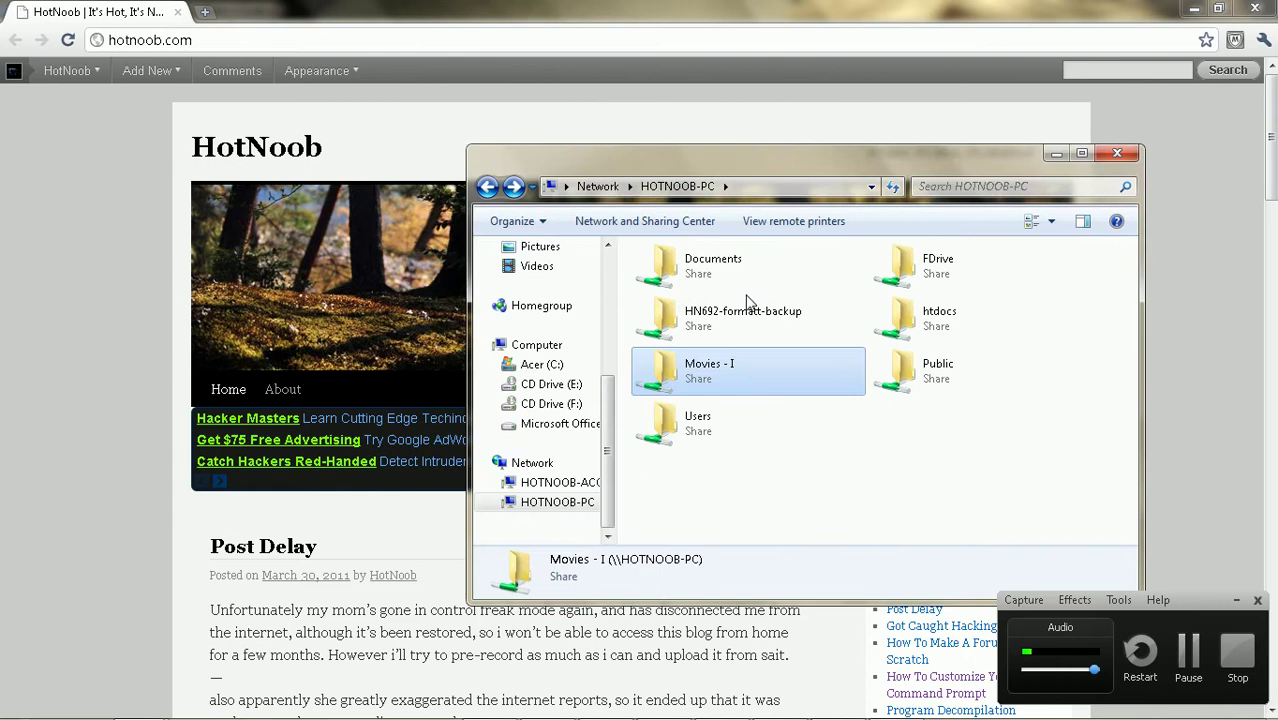
double_click(713, 395)
key("BackSpace")
scroll(540, 380, "up", 5)
left_click(542, 314)
left_click(545, 295)
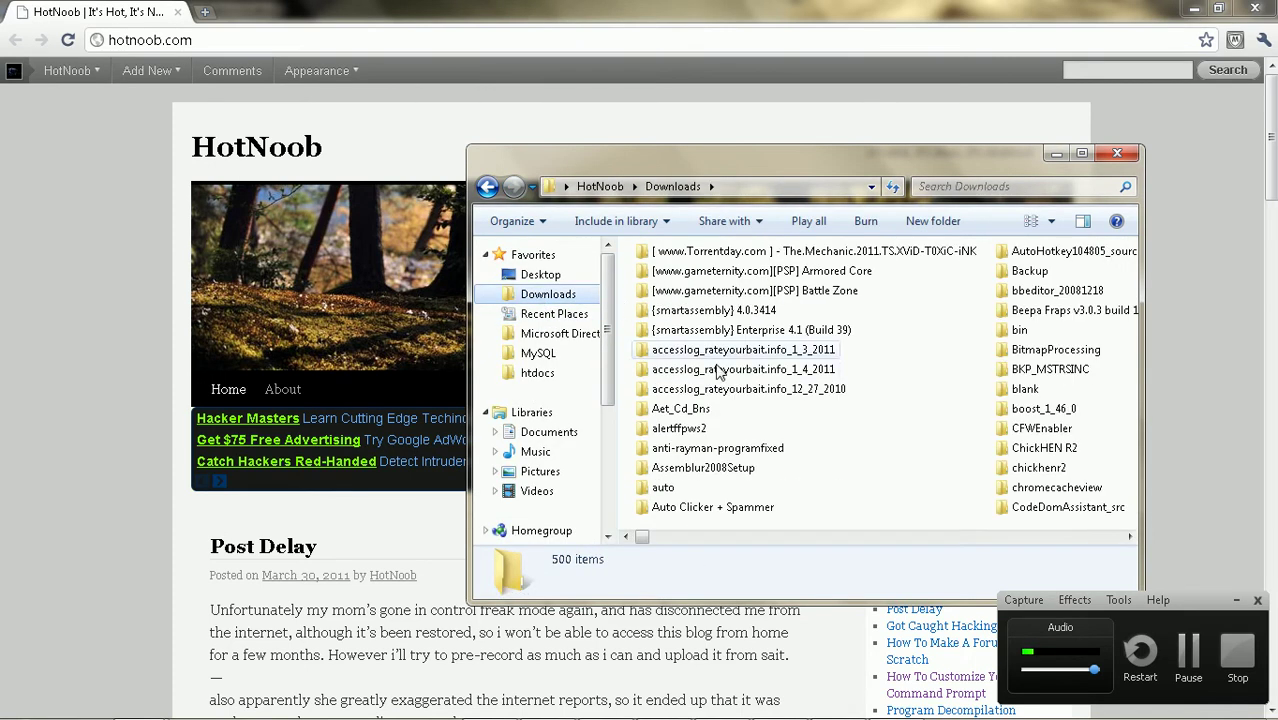
left_click(712, 369)
right_click(714, 369)
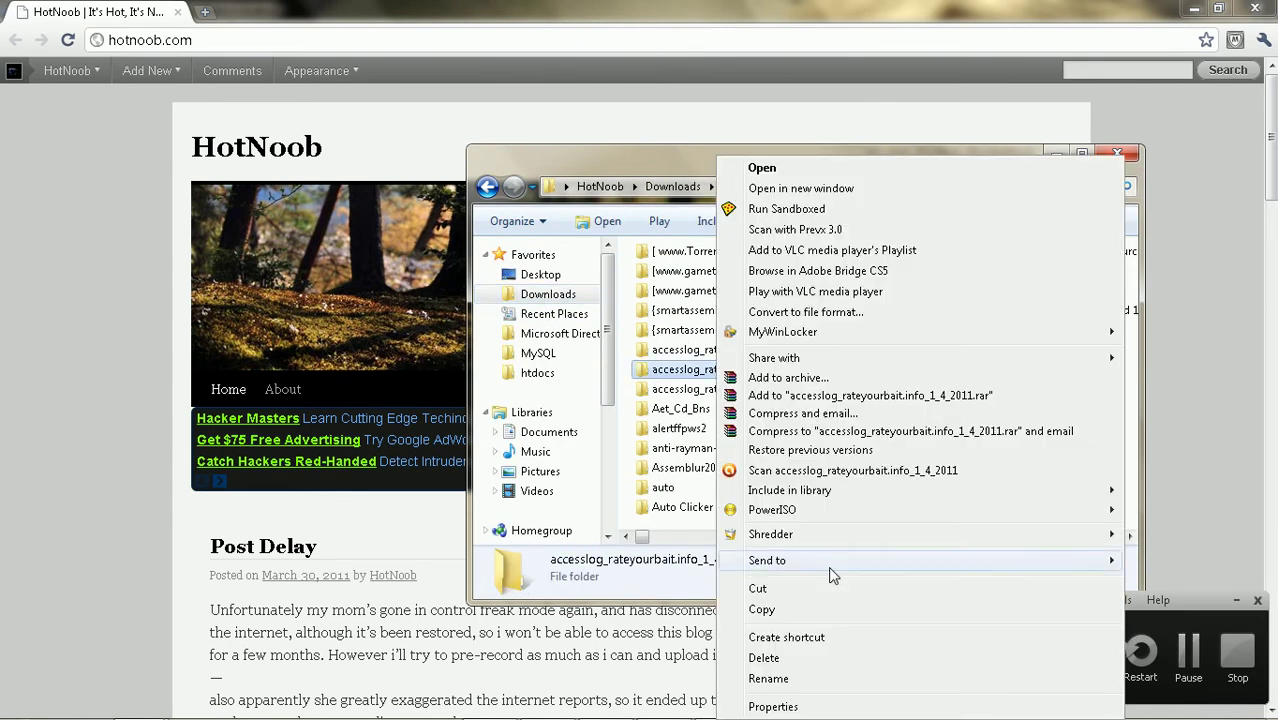
left_click(677, 487)
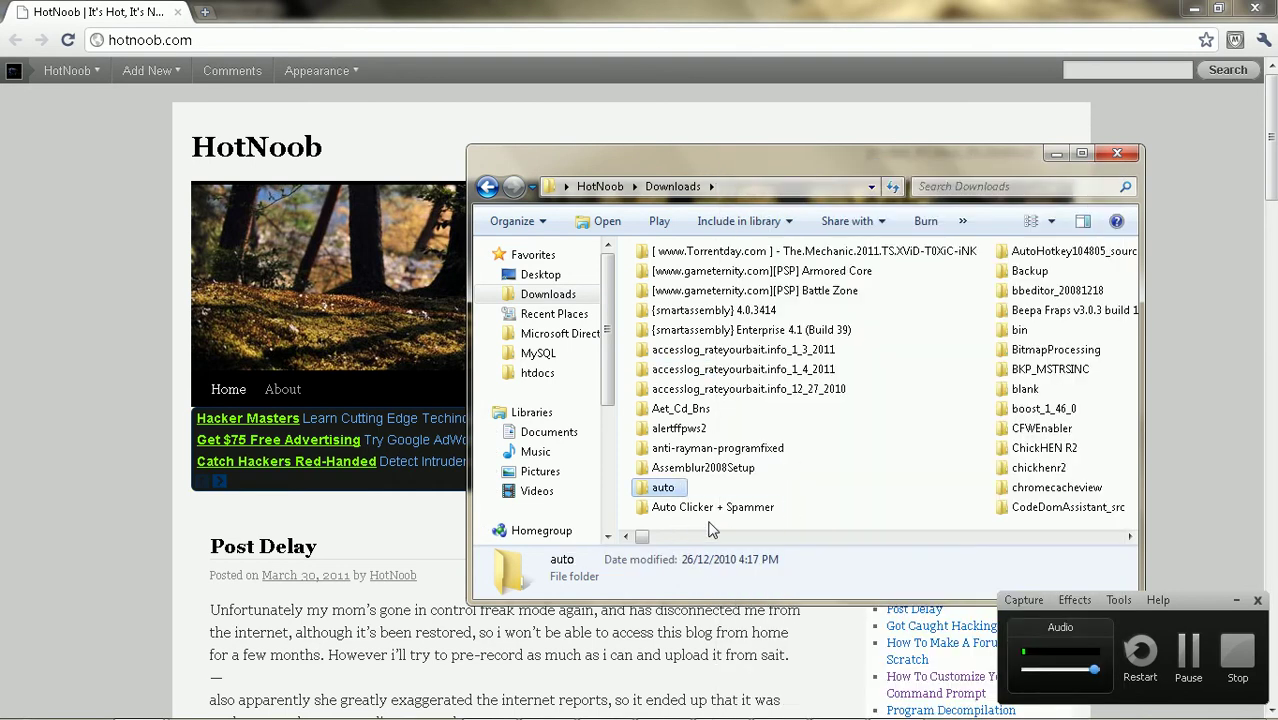
Create another folder named movies in Downloads, declining to merge with the existing one
scroll(712, 530, "right", 1)
right_click(747, 432)
mouse_move(813, 390)
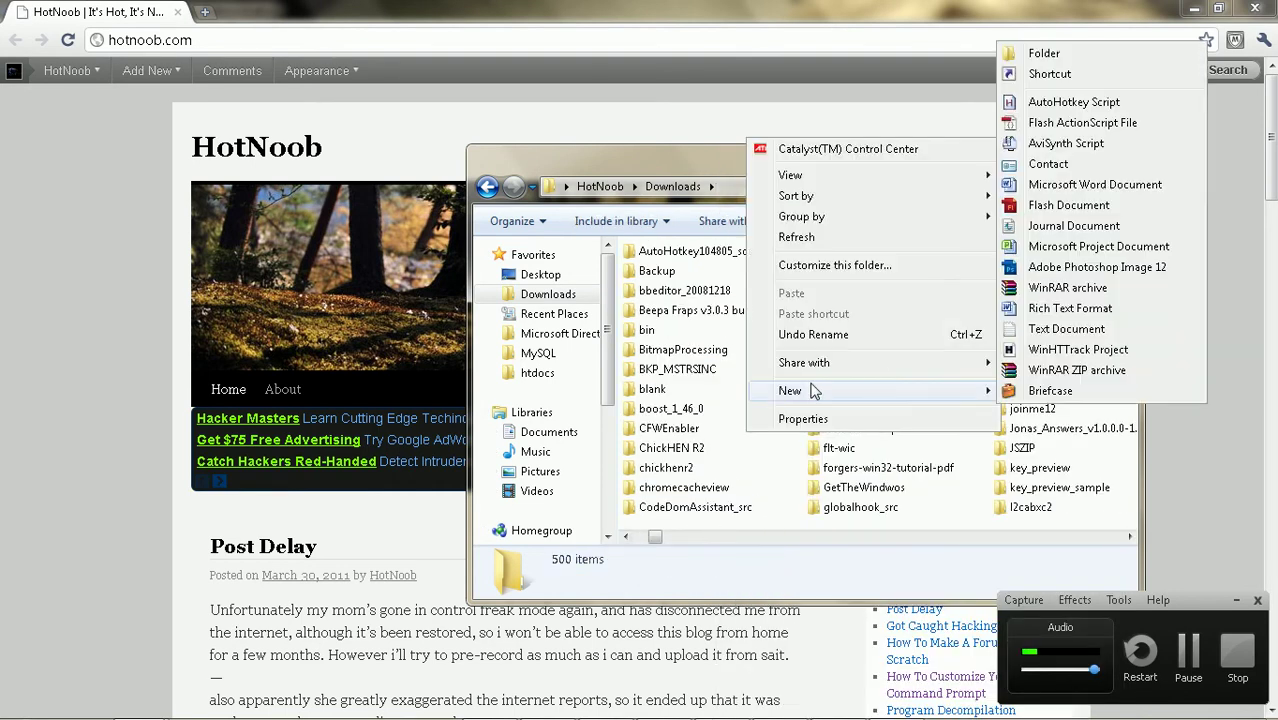
left_click(1066, 53)
type("mo")
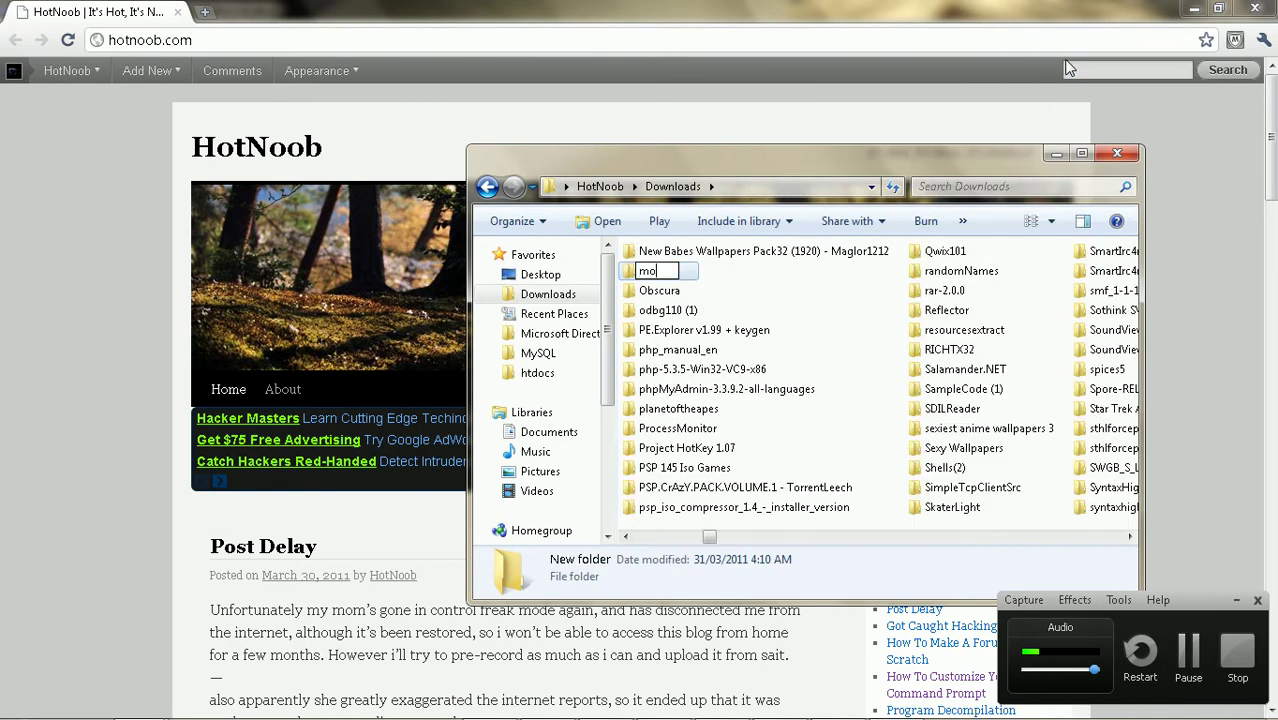
type("vies")
key("Return")
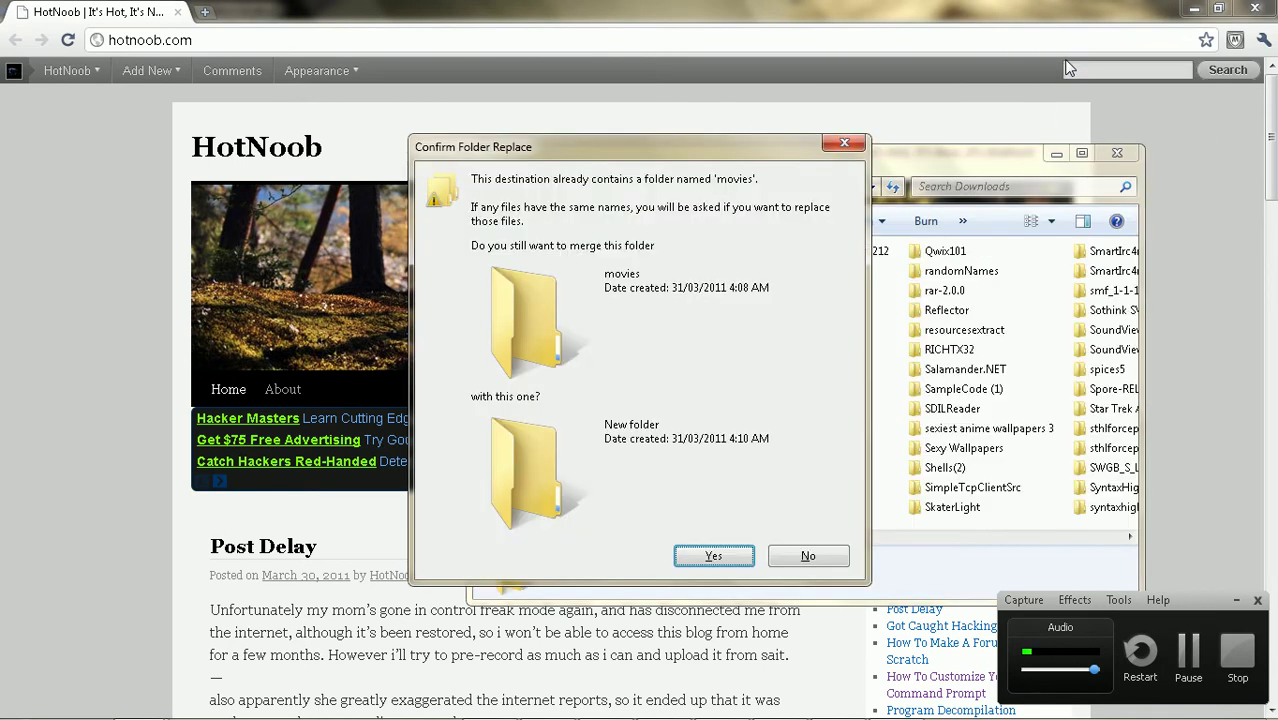
key("Tab")
key("Return")
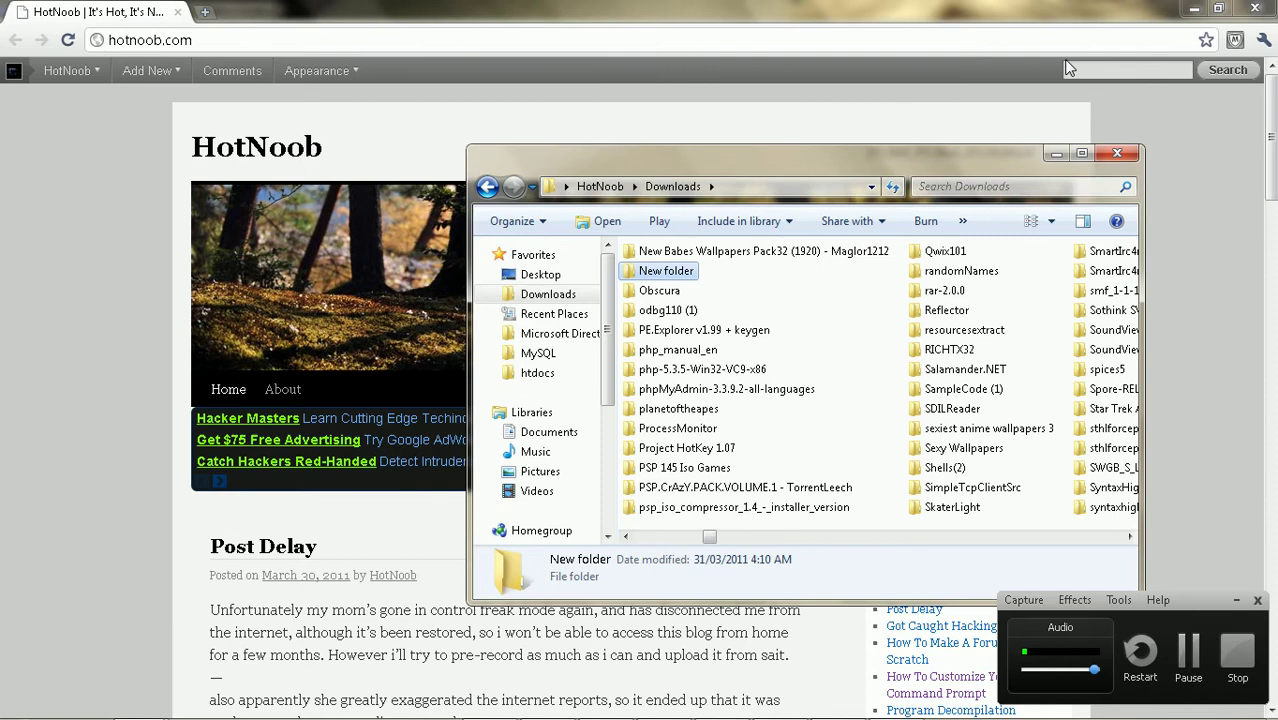
Type-select through the M folders to movies and open it
key("m")
key("m")
key("m")
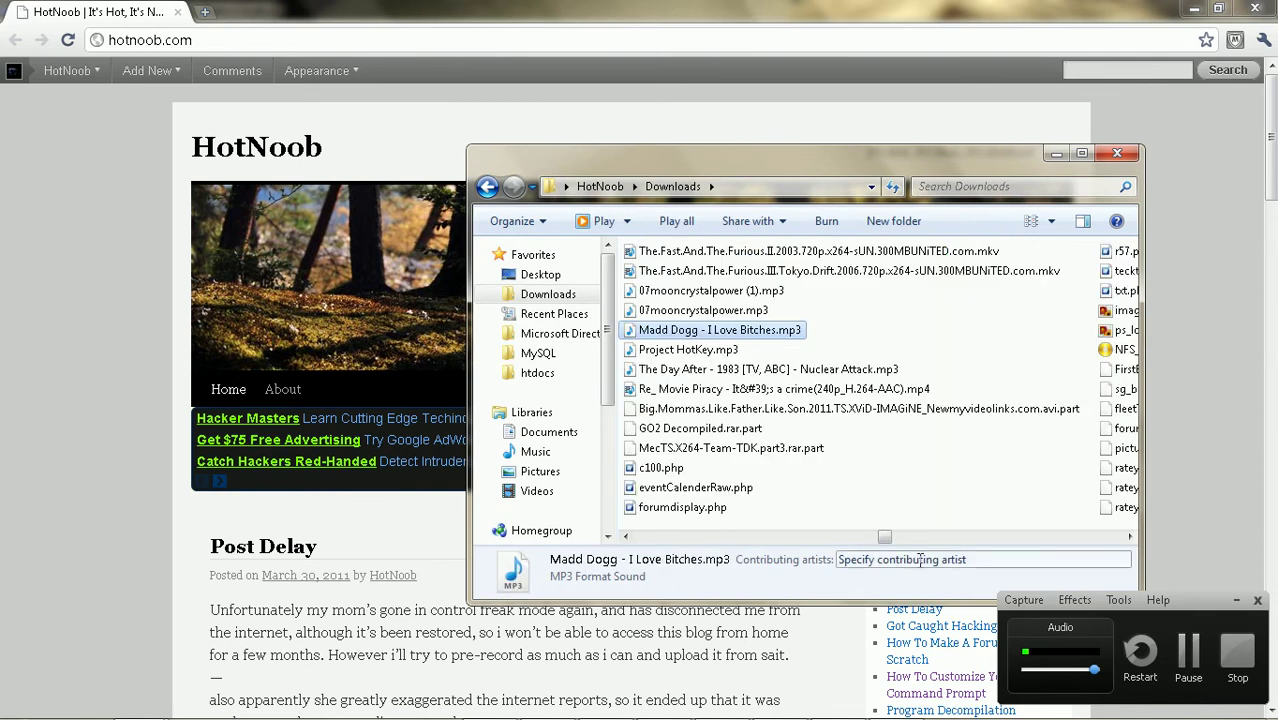
left_click_drag(884, 537, 655, 537)
key("m")
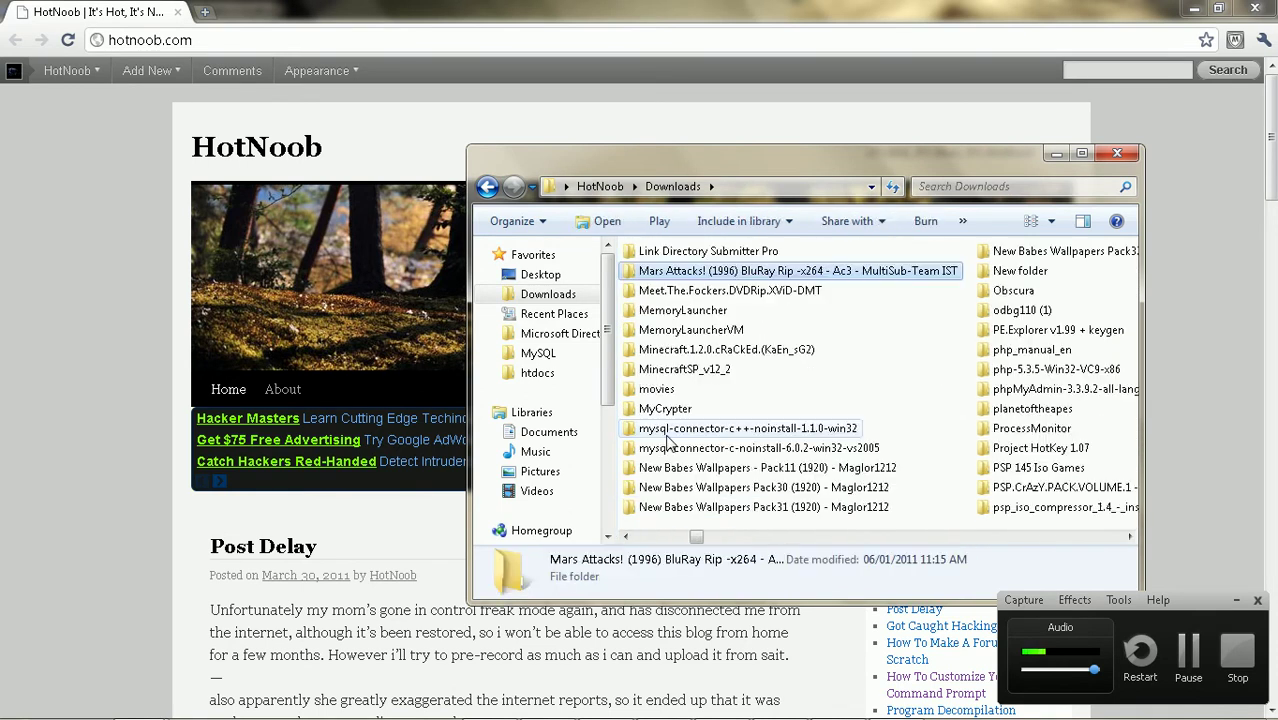
key("m")
key("m")
key("m")
key("m")
key("m")
key("m")
key("Return")
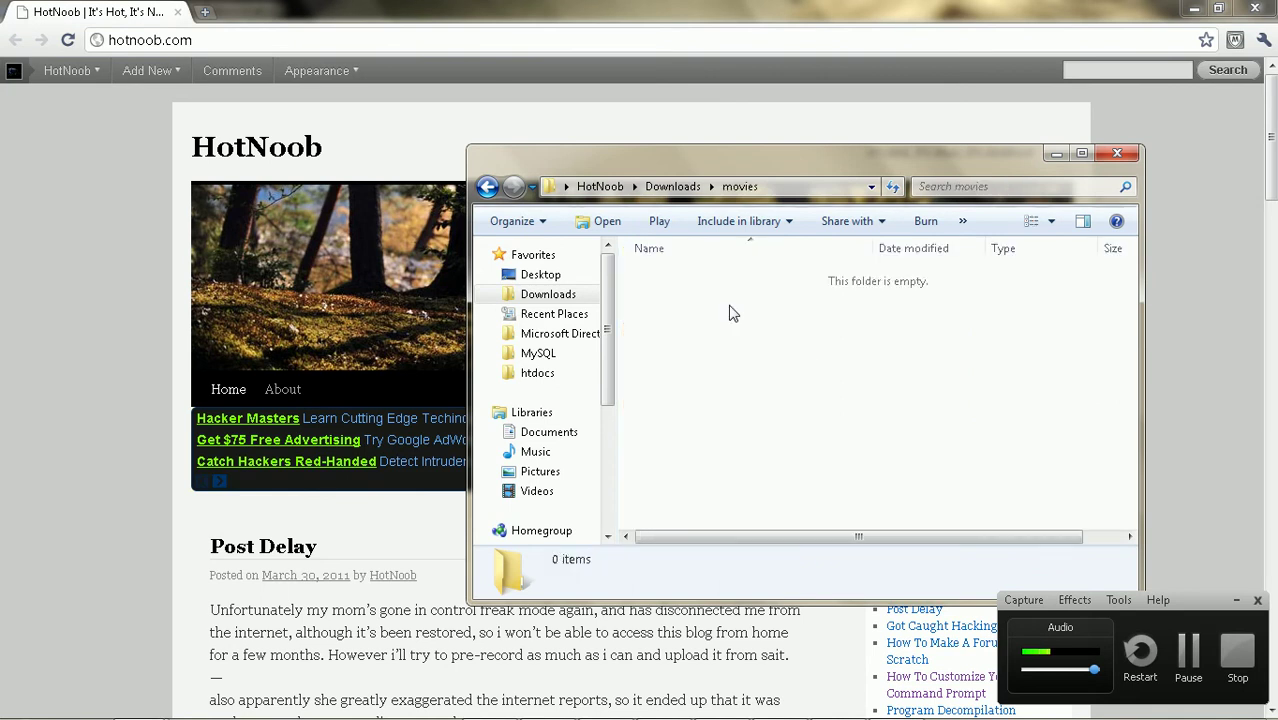
In the movies folder's Advanced Attributes, clear content indexing and compression, then confirm with OK
right_click(730, 313)
left_click(774, 589)
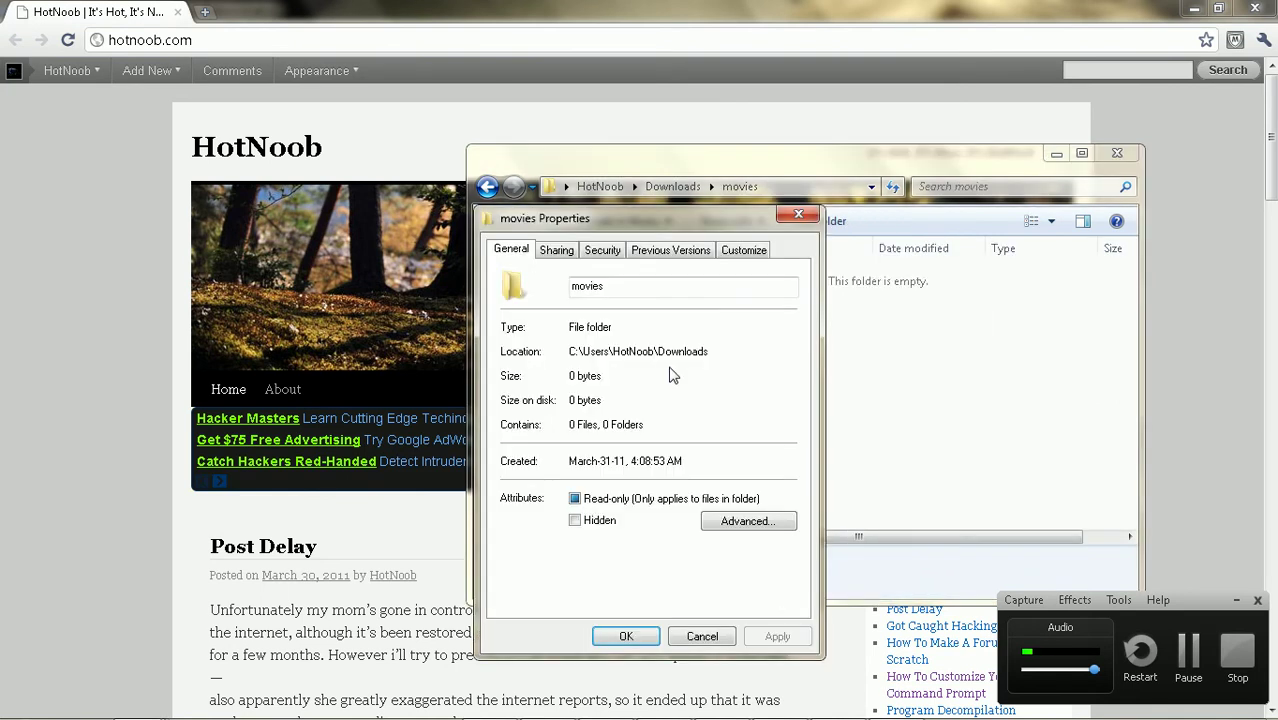
left_click(722, 526)
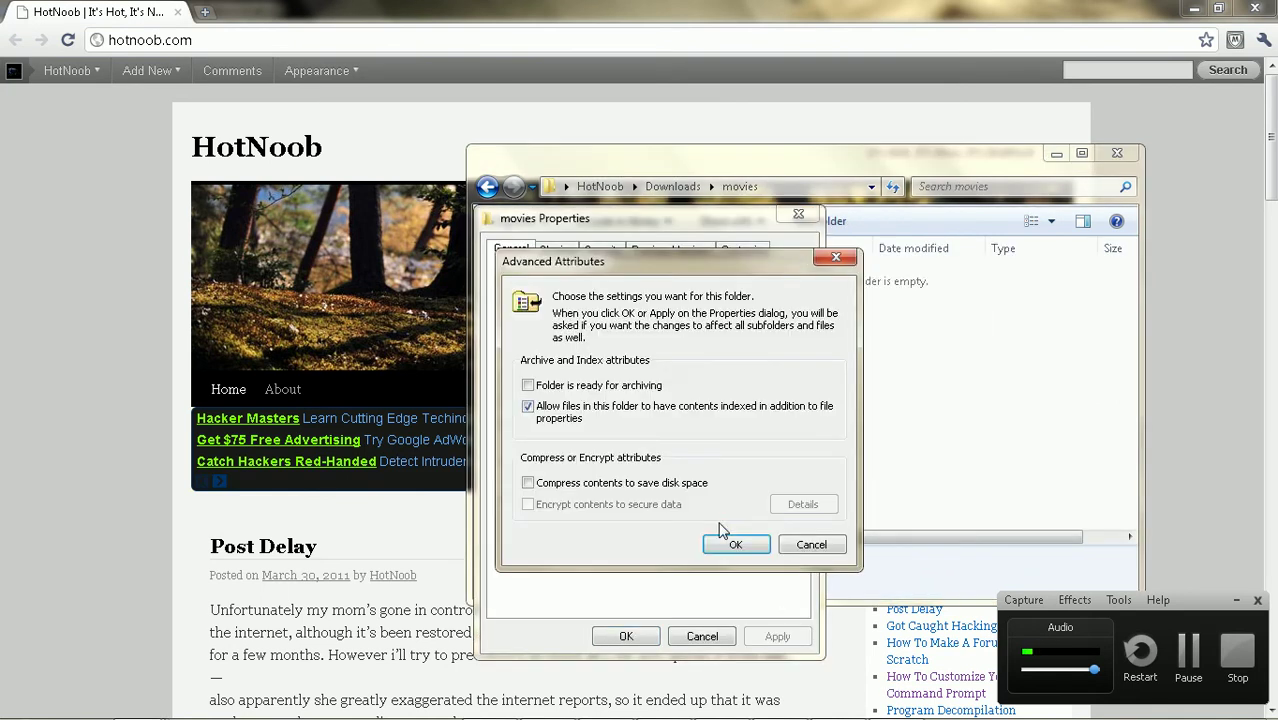
left_click(526, 407)
left_click(528, 484)
left_click(724, 547)
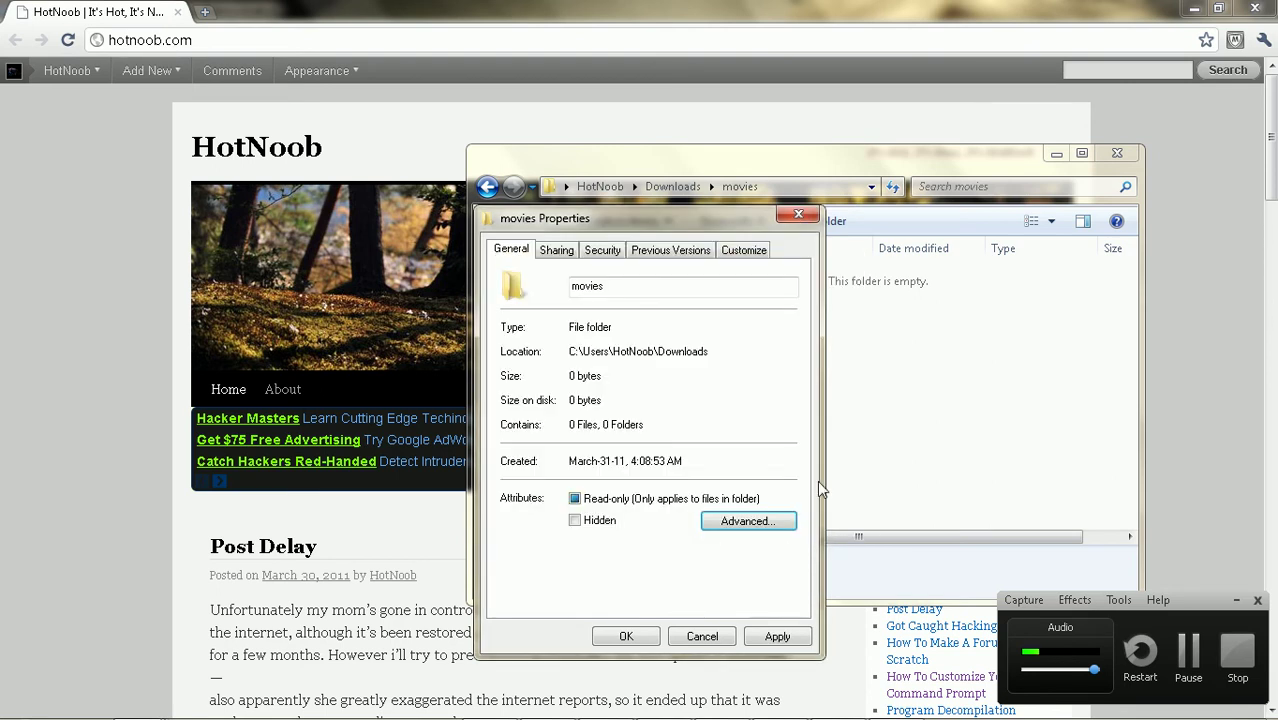
Look through the Sharing, Previous Versions and Customize tabs of the movies properties
left_click(559, 254)
left_click(686, 252)
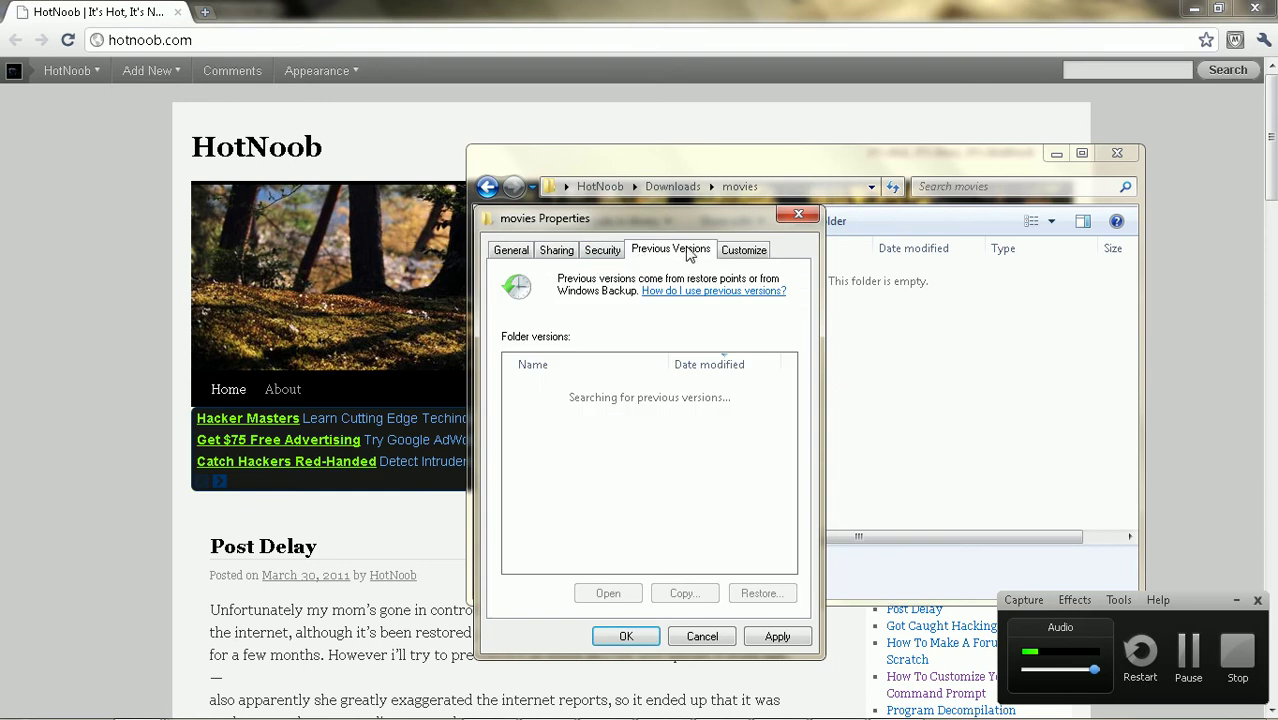
left_click(740, 252)
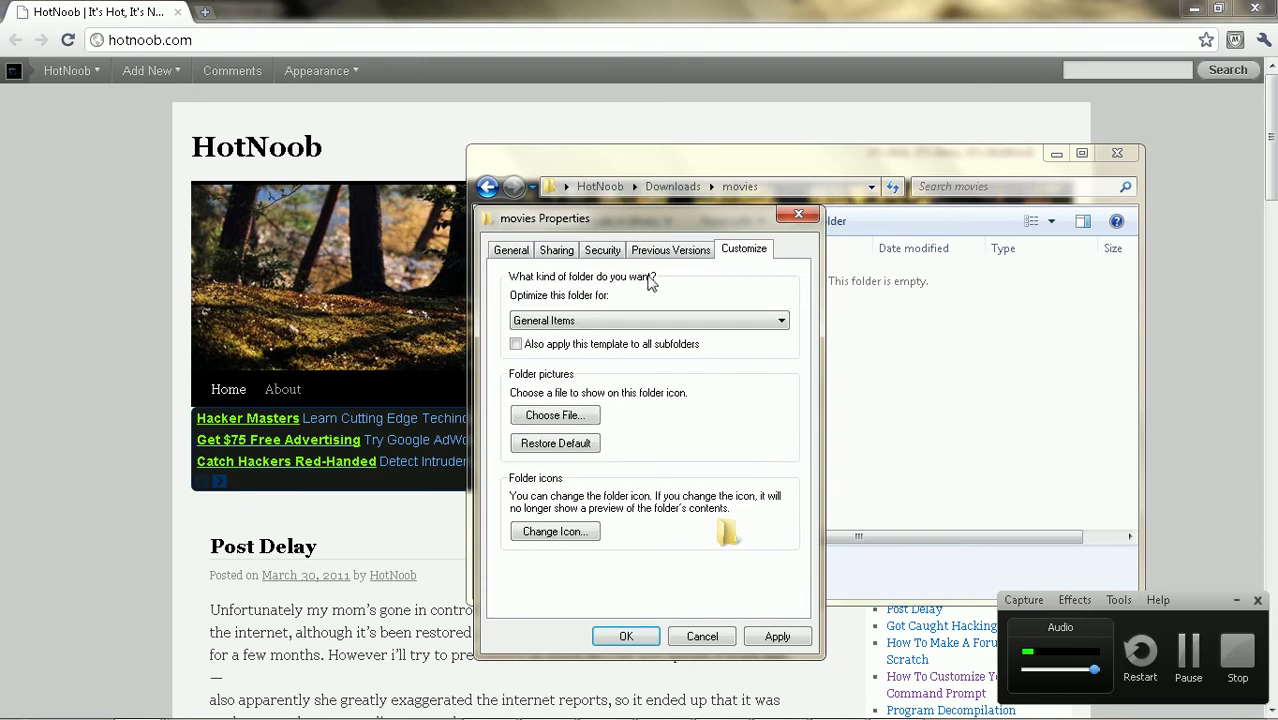
Pick the film-strip icon for the movies folder through Change Icon and confirm
left_click(530, 531)
scroll(636, 575, "down", 2)
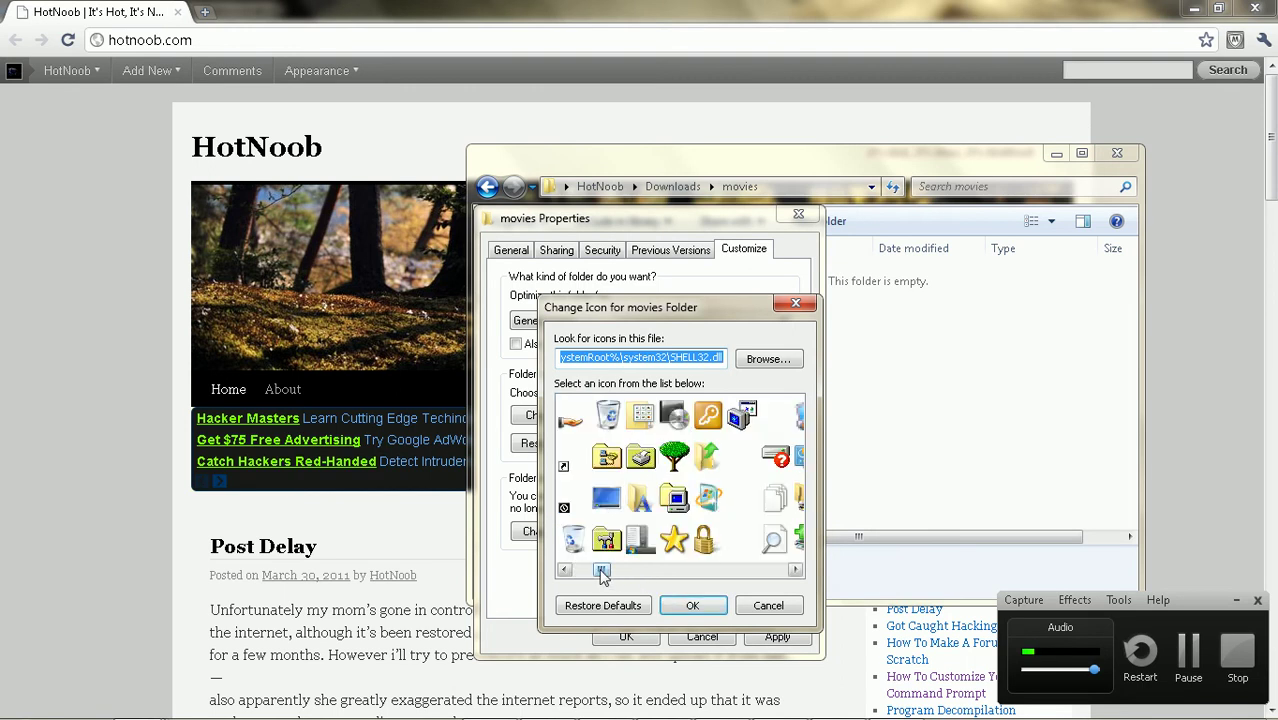
left_click_drag(599, 569, 709, 568)
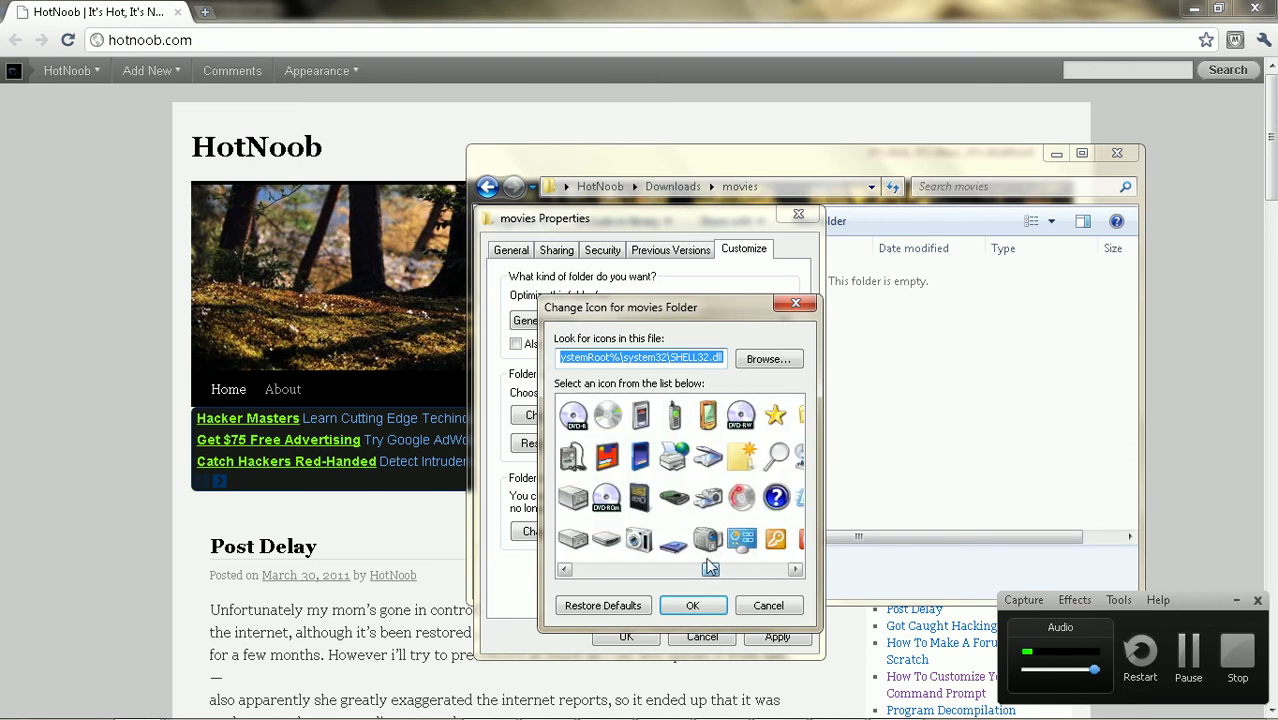
left_click(736, 414)
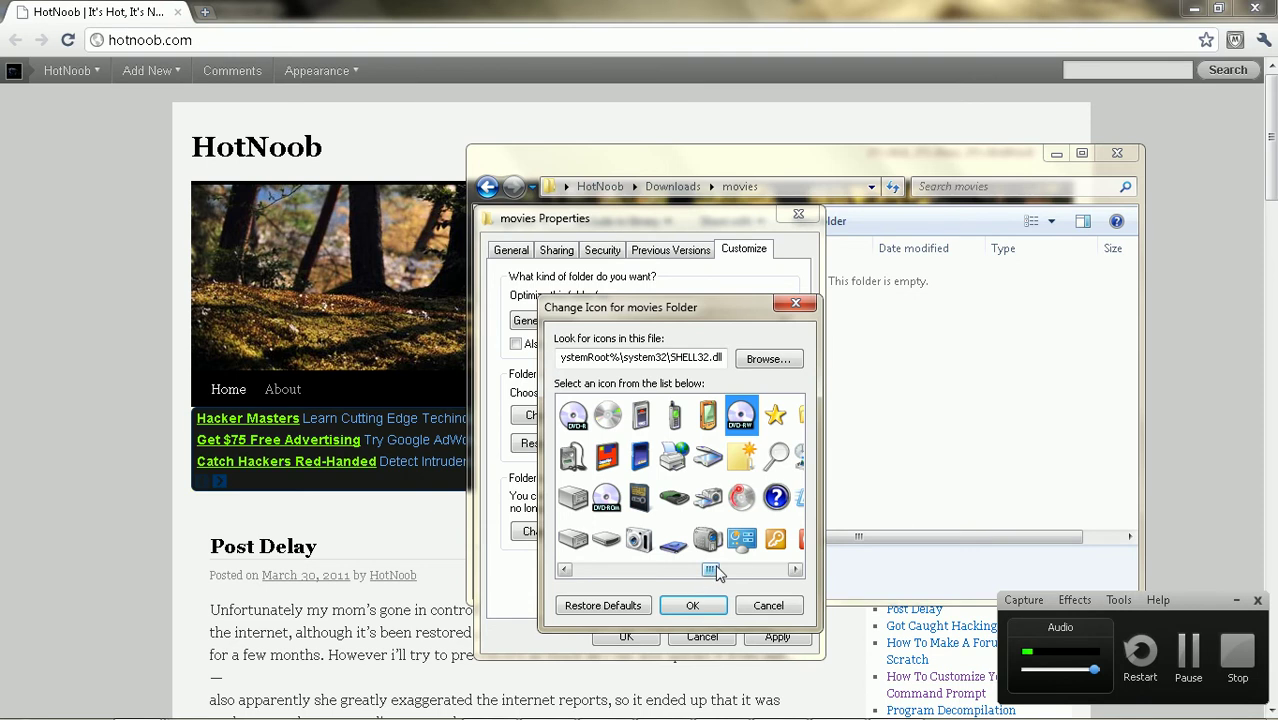
left_click_drag(716, 572, 676, 569)
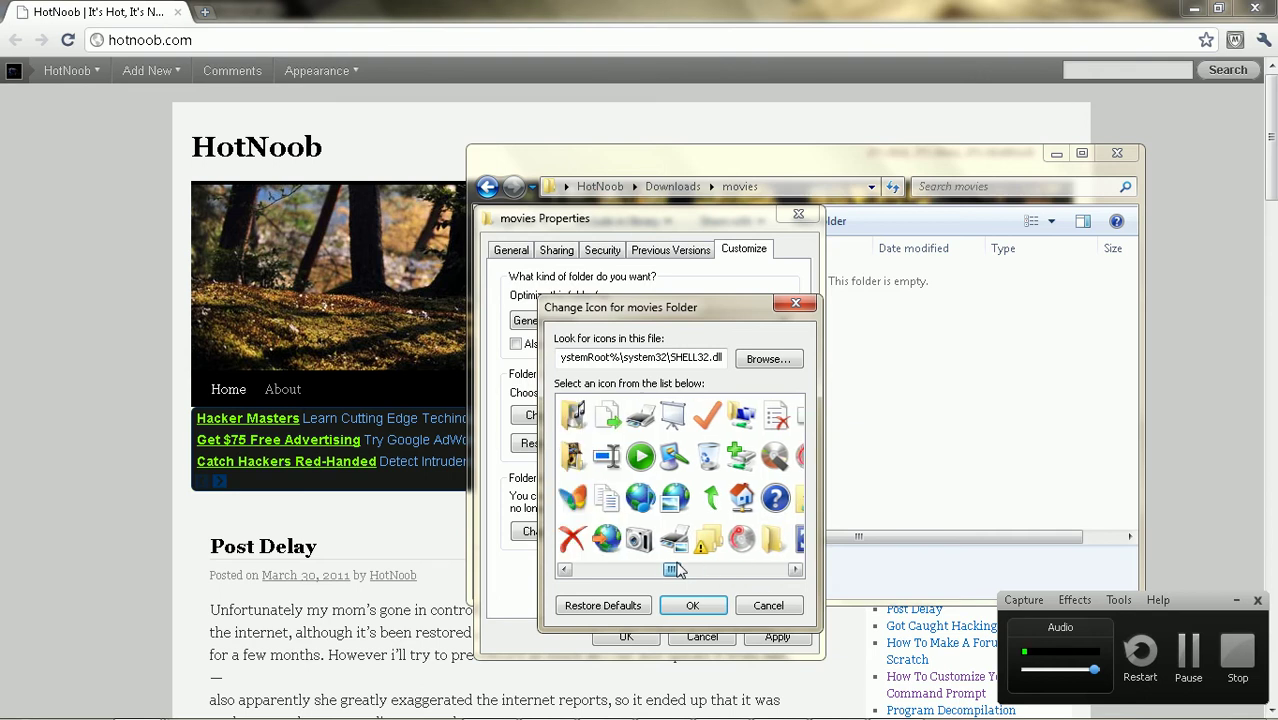
left_click_drag(676, 569, 660, 569)
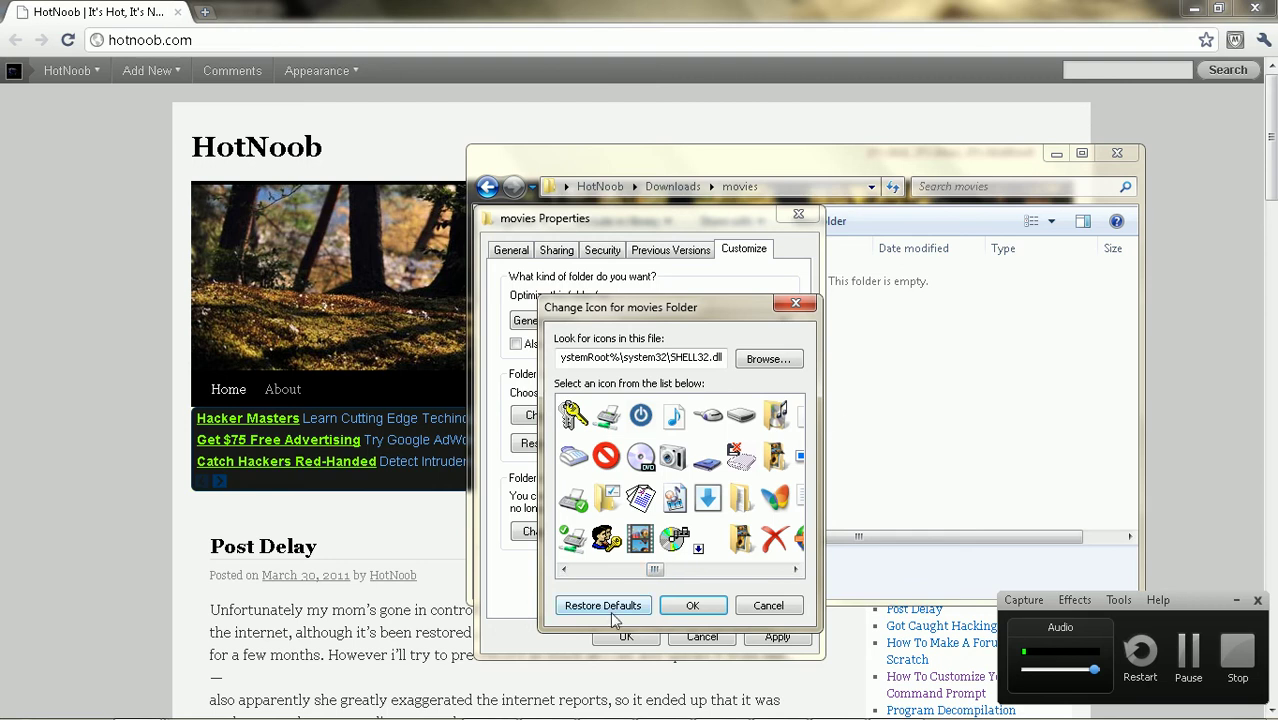
left_click(640, 538)
left_click(692, 606)
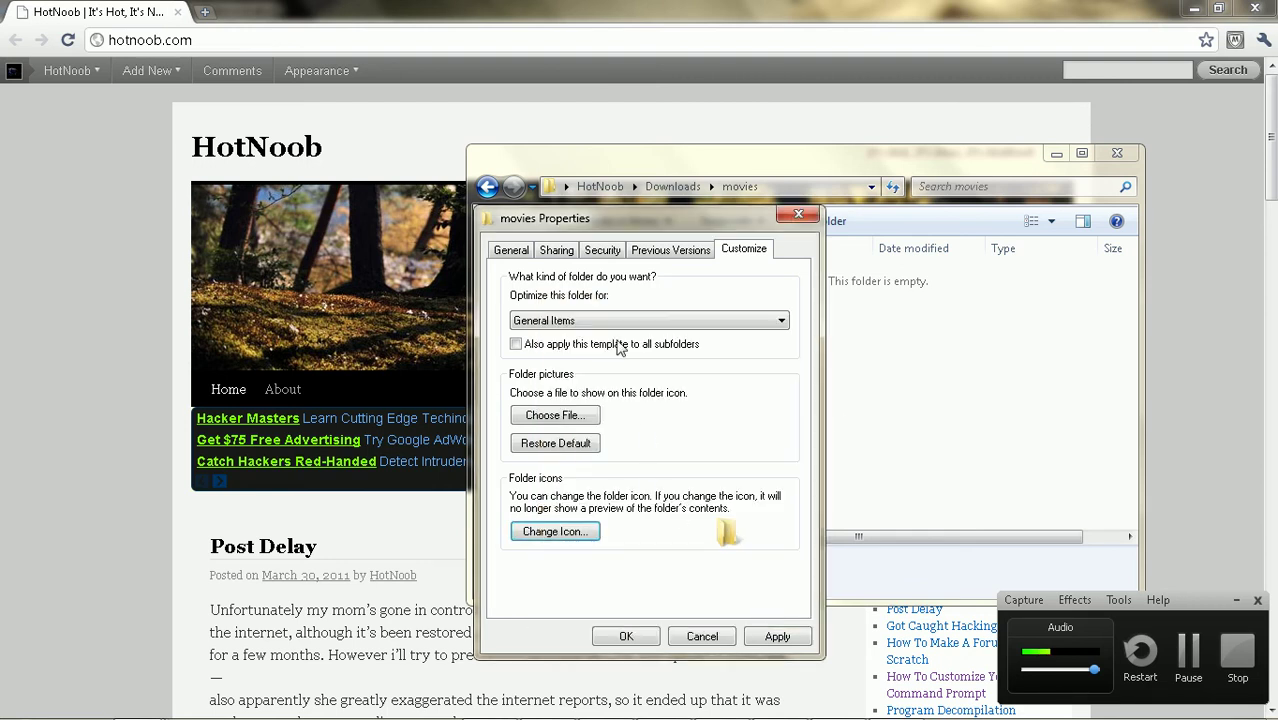
Keep the folder optimized for General Items and return to the General tab
left_click(556, 336)
left_click(560, 333)
left_click(511, 250)
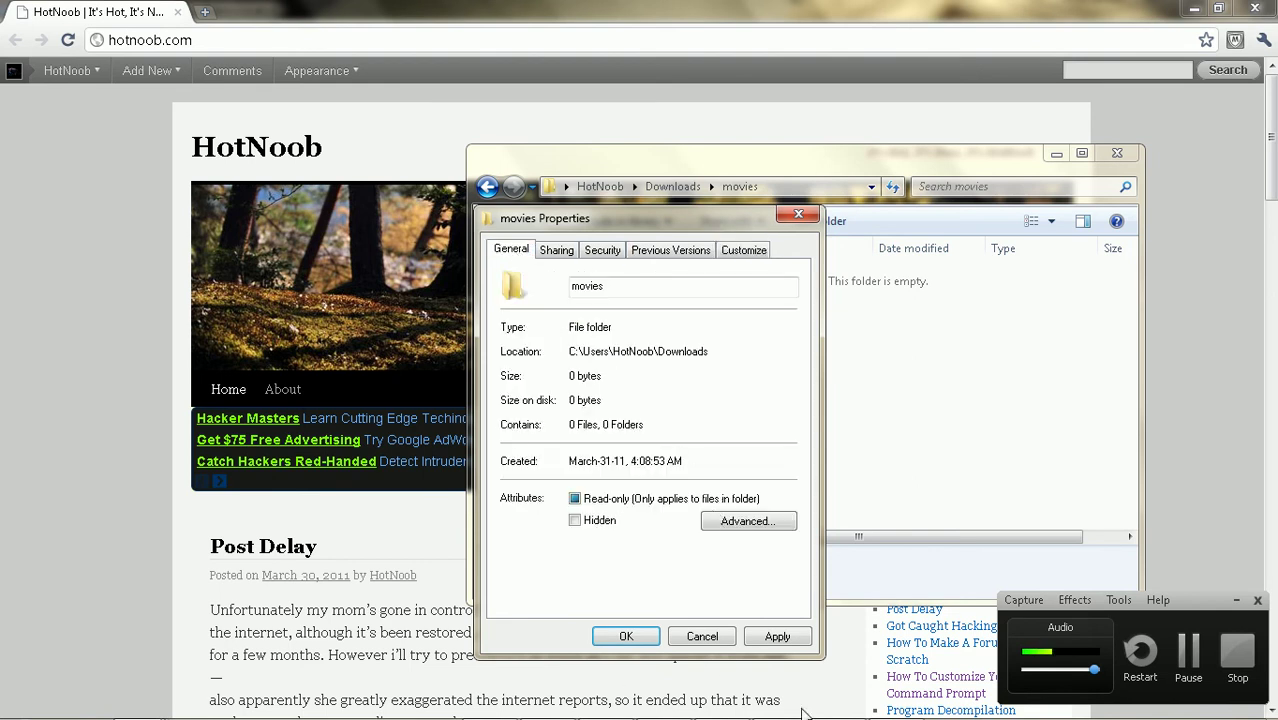
In Advanced Attributes, re-enable content indexing and clear ready for archiving, then confirm
left_click(756, 521)
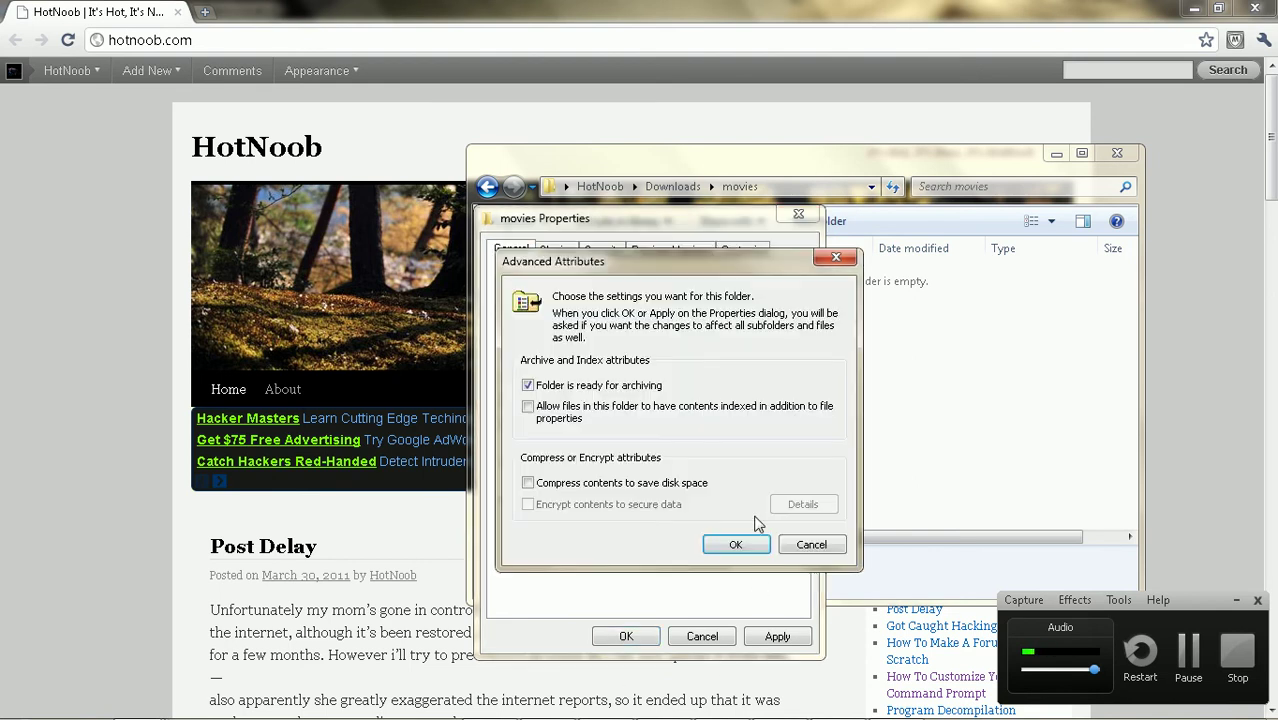
left_click(530, 408)
left_click(528, 386)
left_click(737, 545)
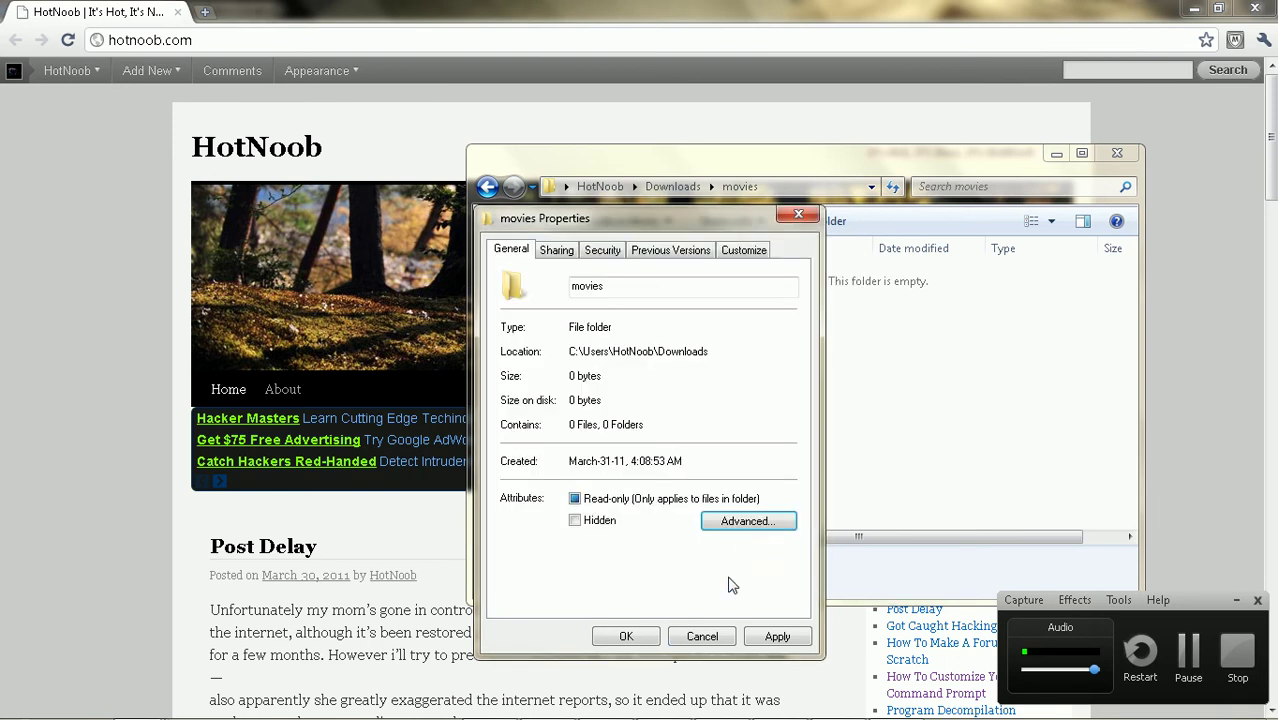
Close the movies properties without applying, then open the Acer (C:) drive from Computer
left_click(701, 636)
scroll(596, 366, "down", 5)
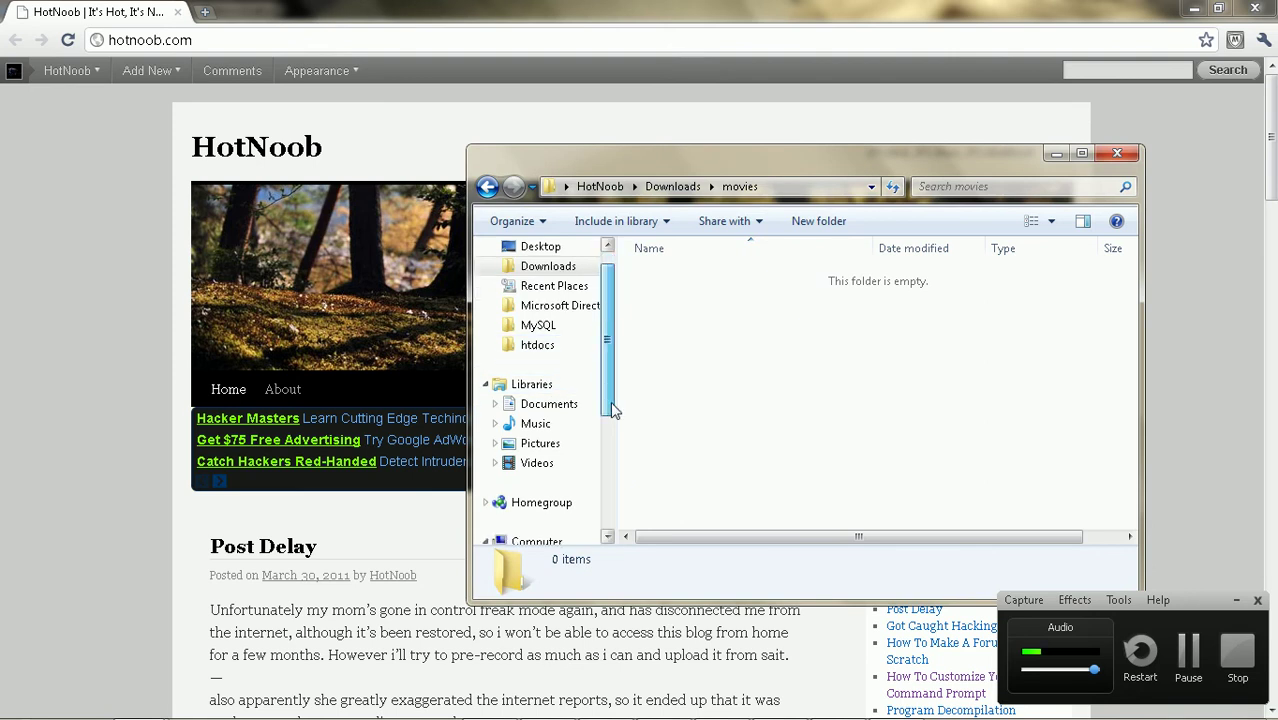
mouse_move(900, 715)
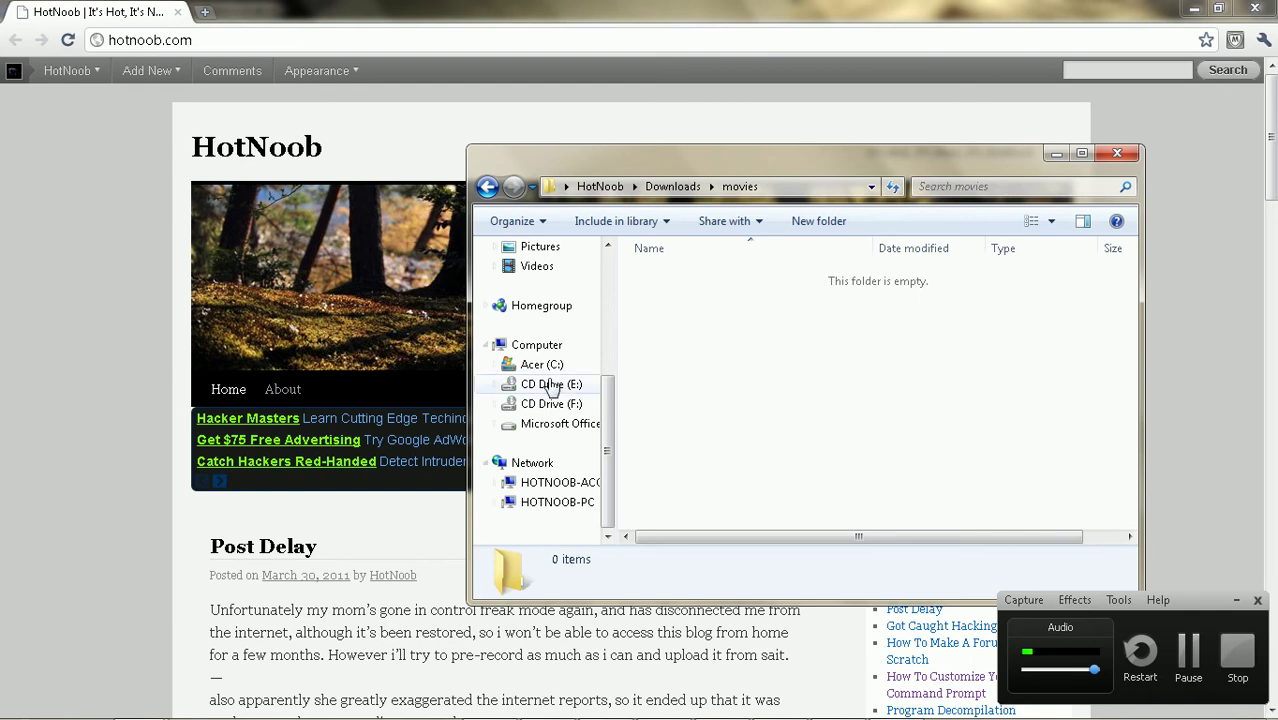
scroll(605, 470, "up", 5)
scroll(610, 484, "down", 5)
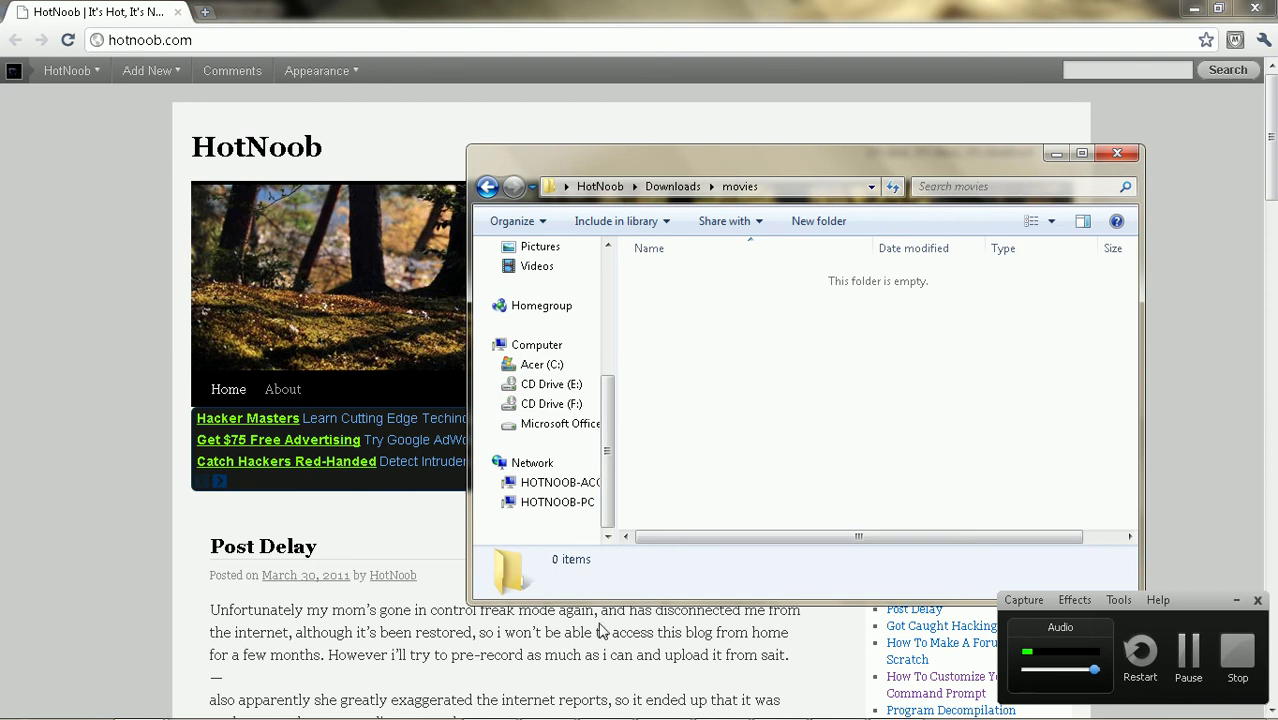
left_click(24, 700)
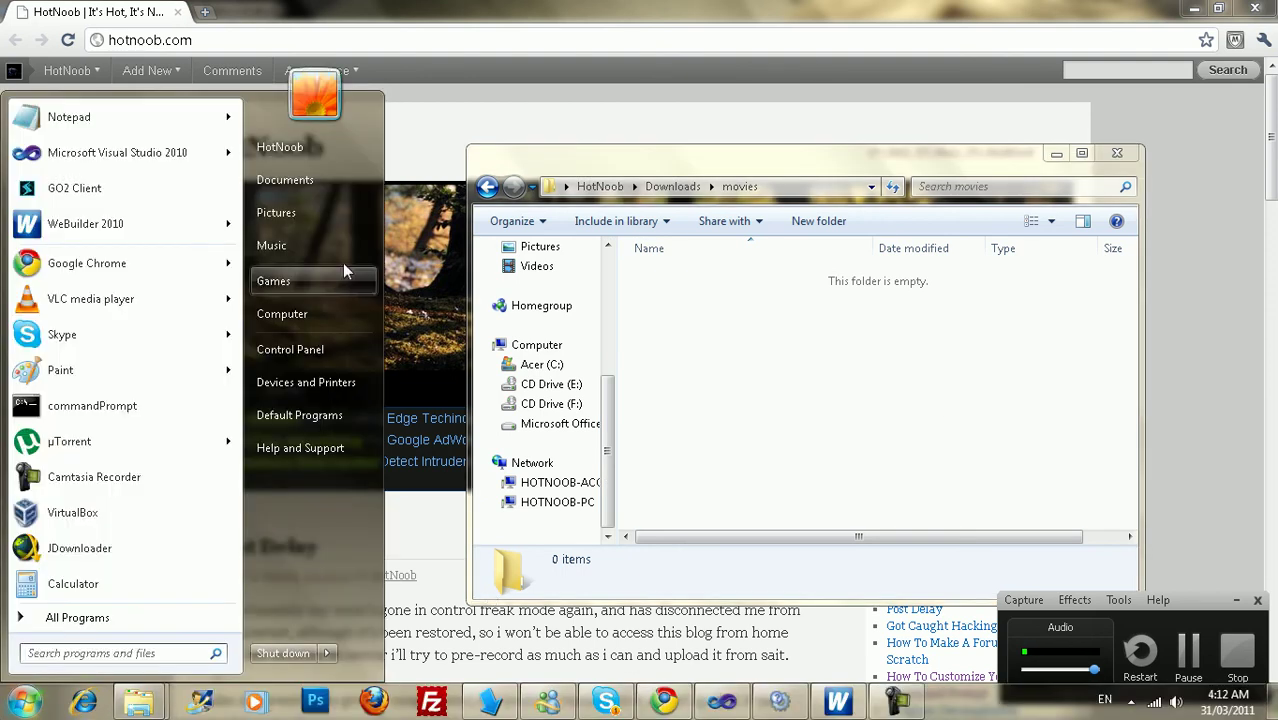
left_click(285, 314)
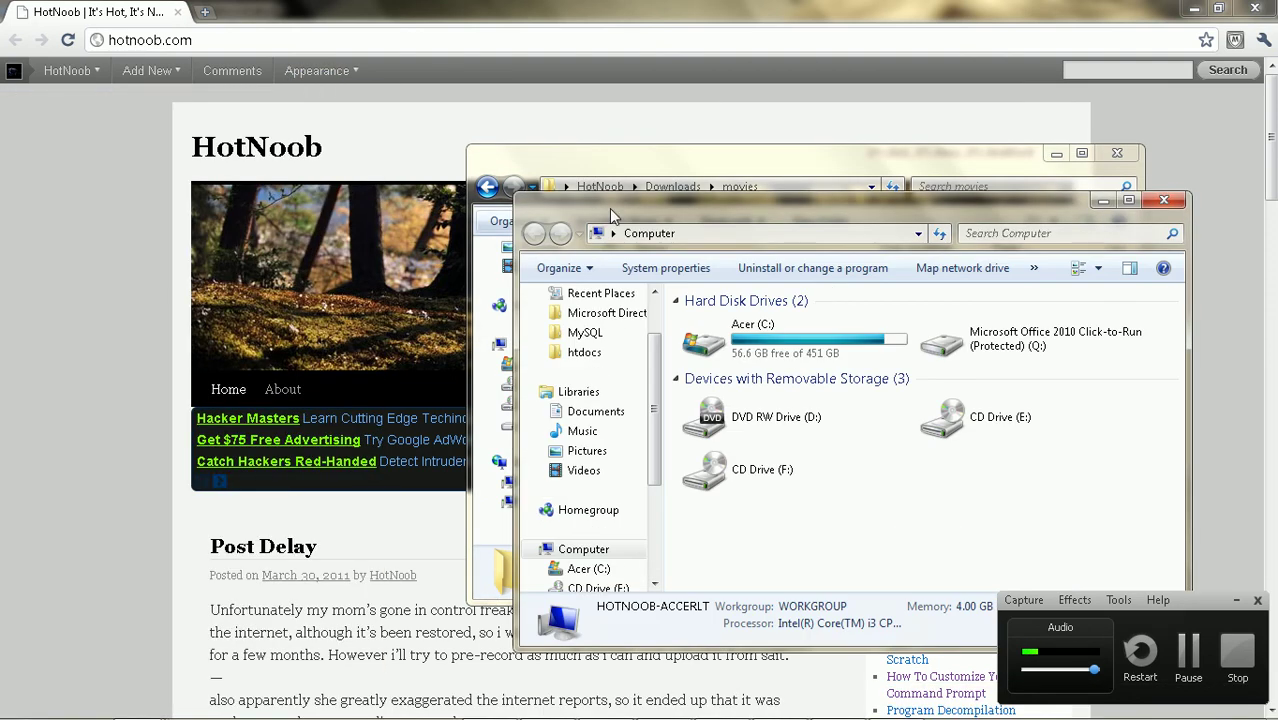
double_click(736, 355)
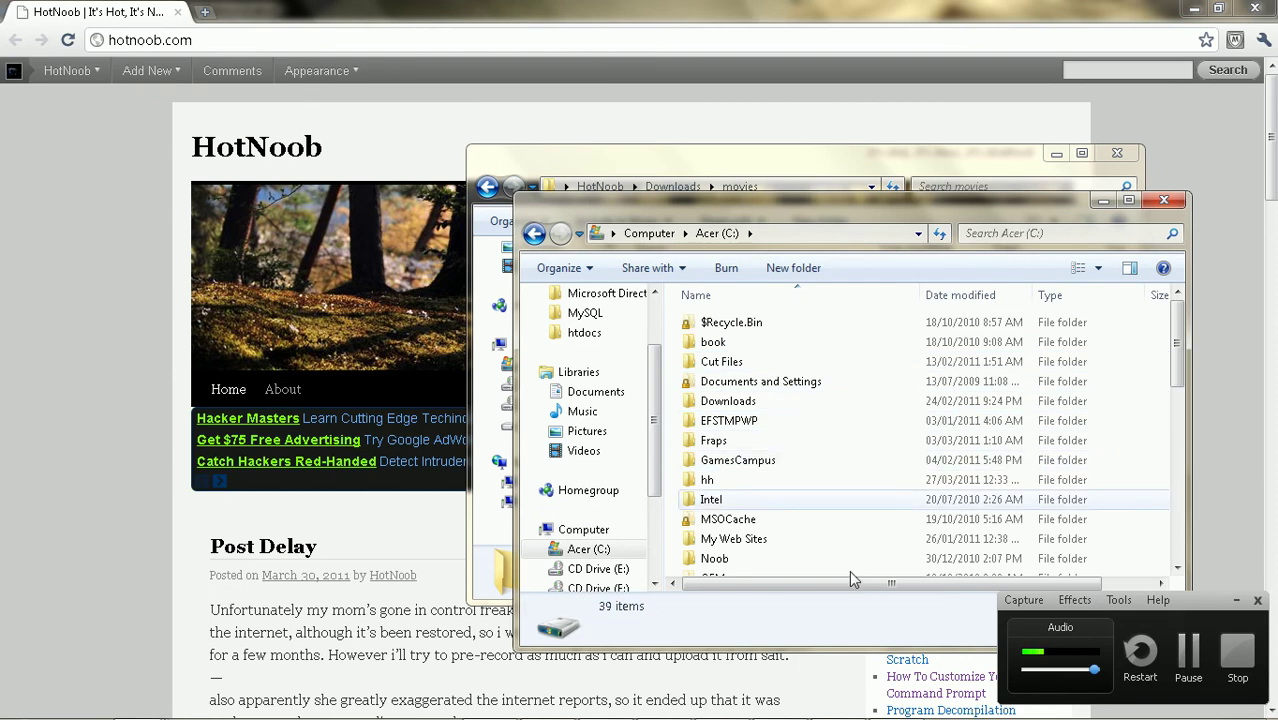
Open the Program Files folder on C: and scroll through its 61 items
scroll(845, 565, "down", 6)
scroll(815, 458, "up", 6)
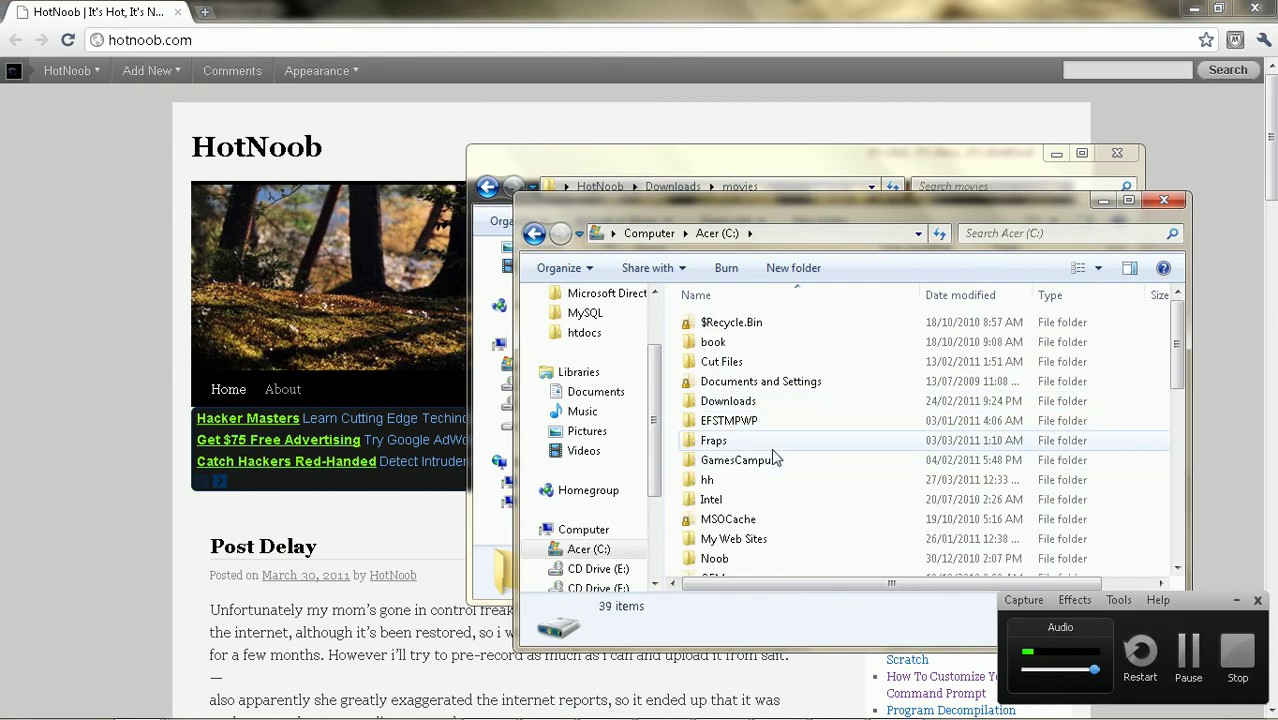
scroll(772, 455, "down", 2)
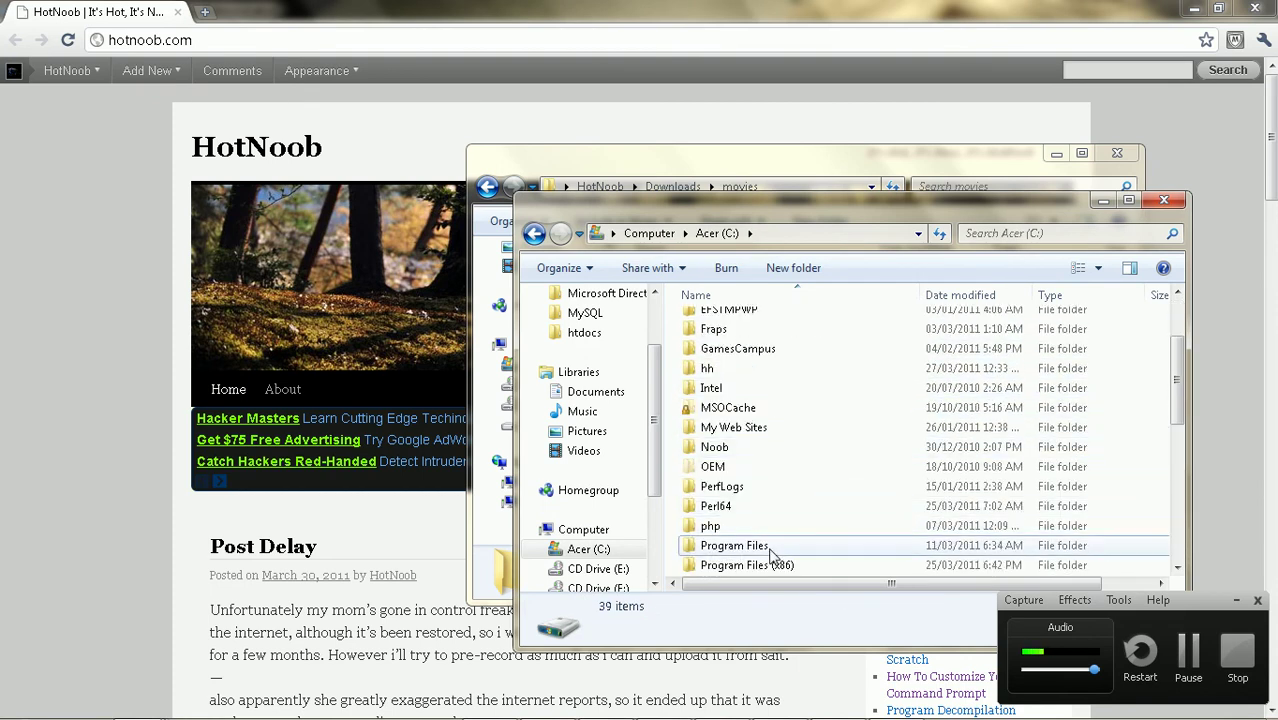
double_click(735, 545)
scroll(762, 400, "down", 15)
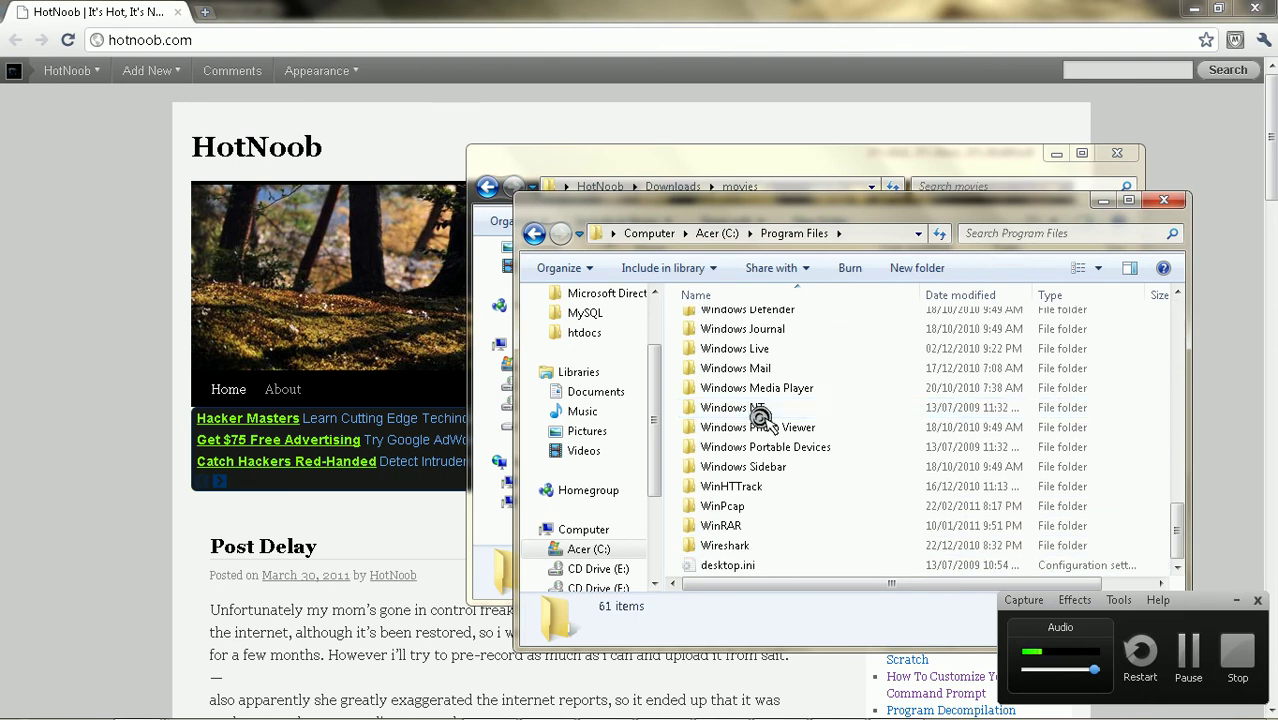
left_click(762, 414)
key("BackSpace")
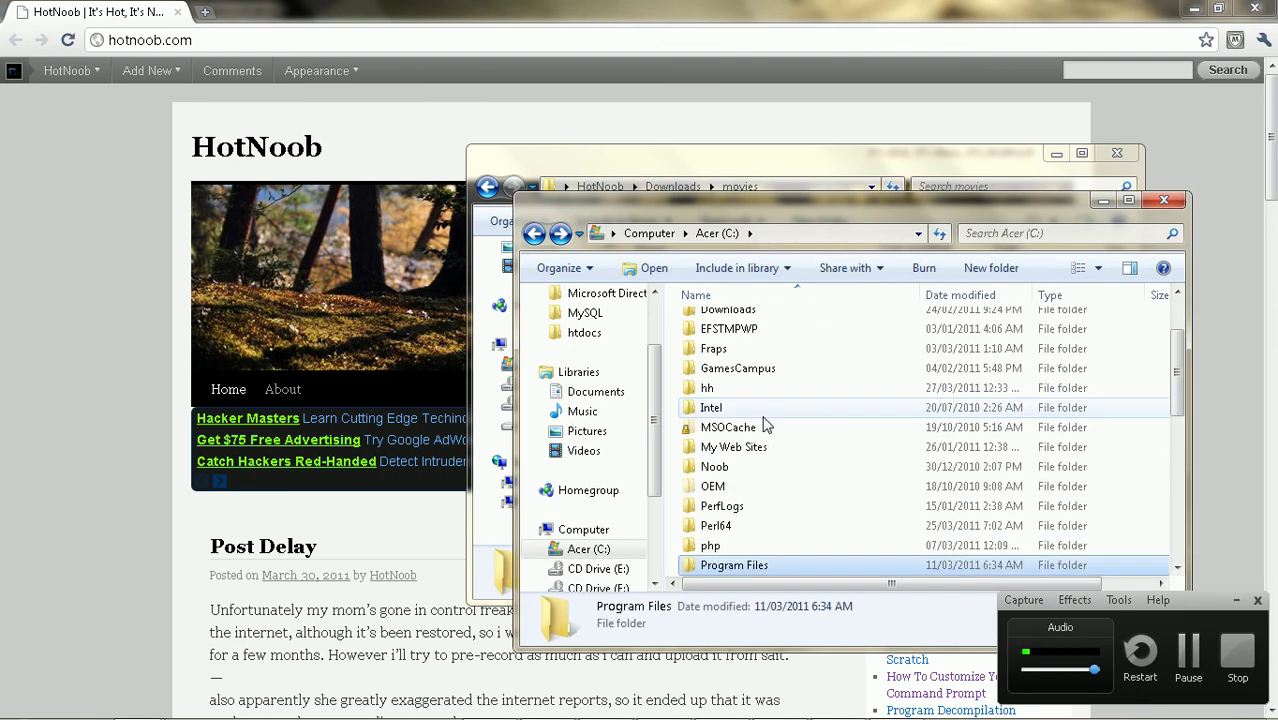
double_click(757, 566)
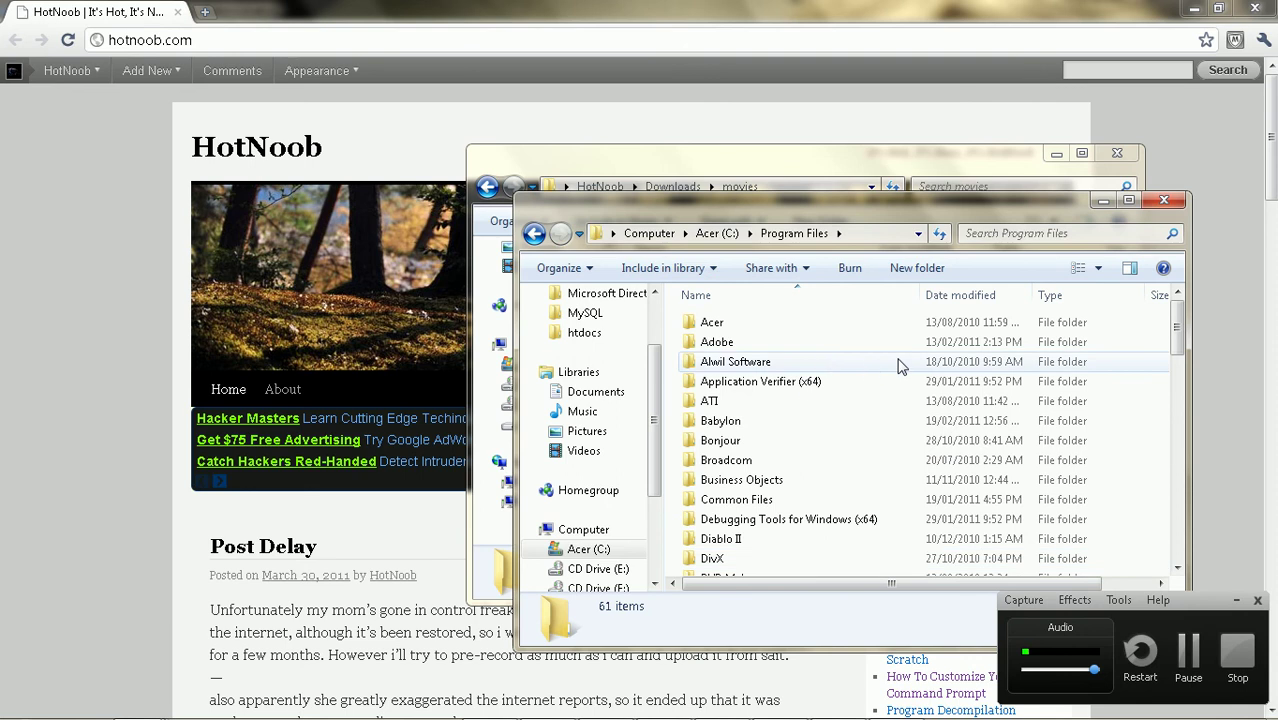
scroll(898, 366, "down", 15)
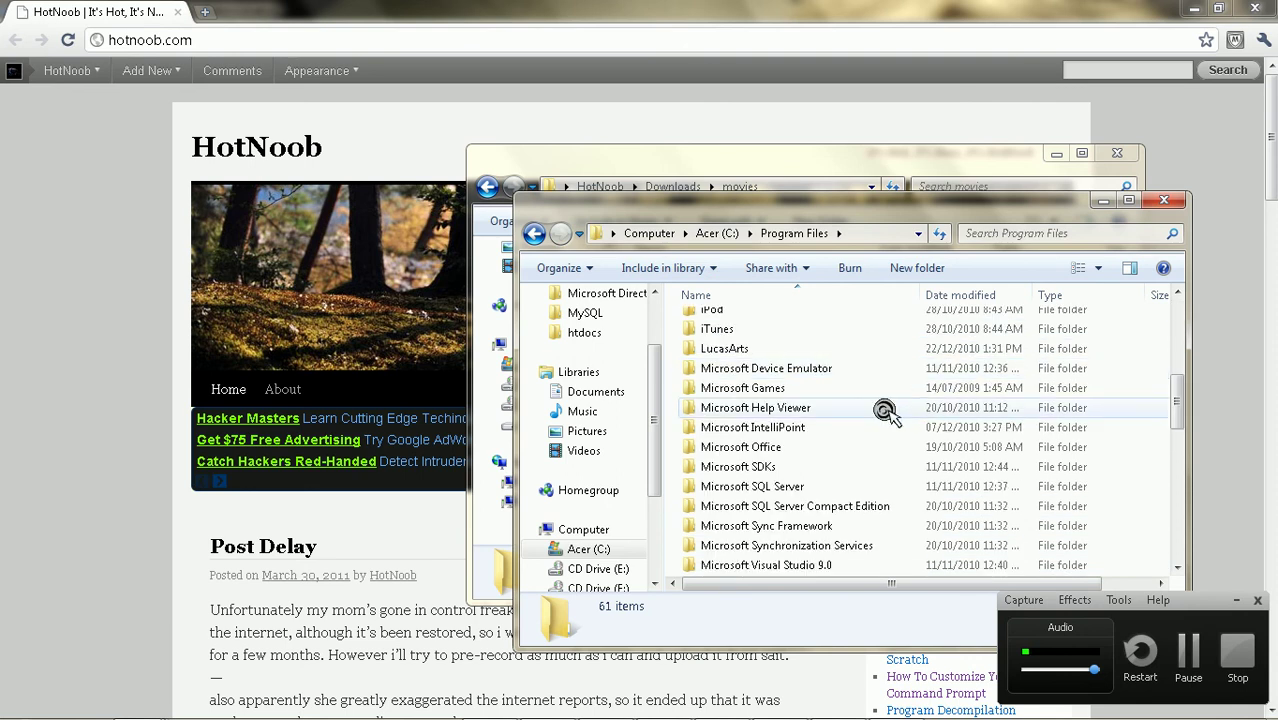
scroll(873, 470, "up", 15)
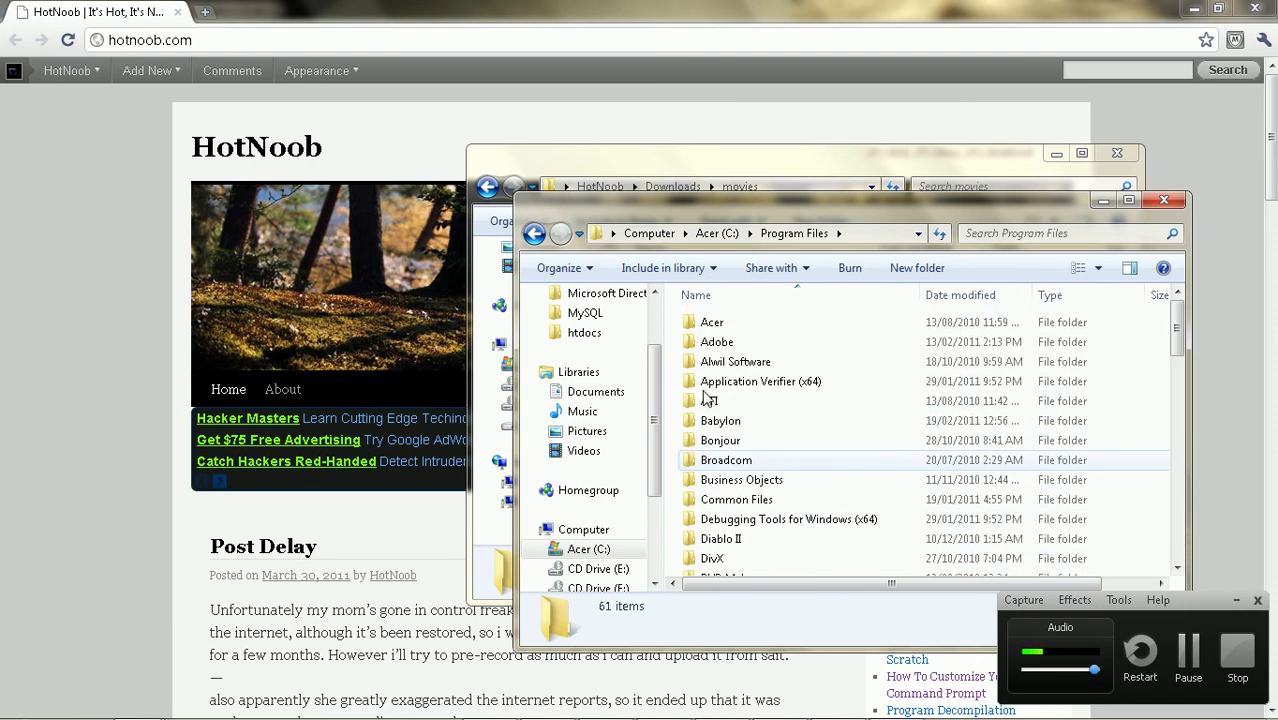
Open the Program Files folder's Properties and review its Sharing settings
right_click(1108, 367)
left_click(1082, 644)
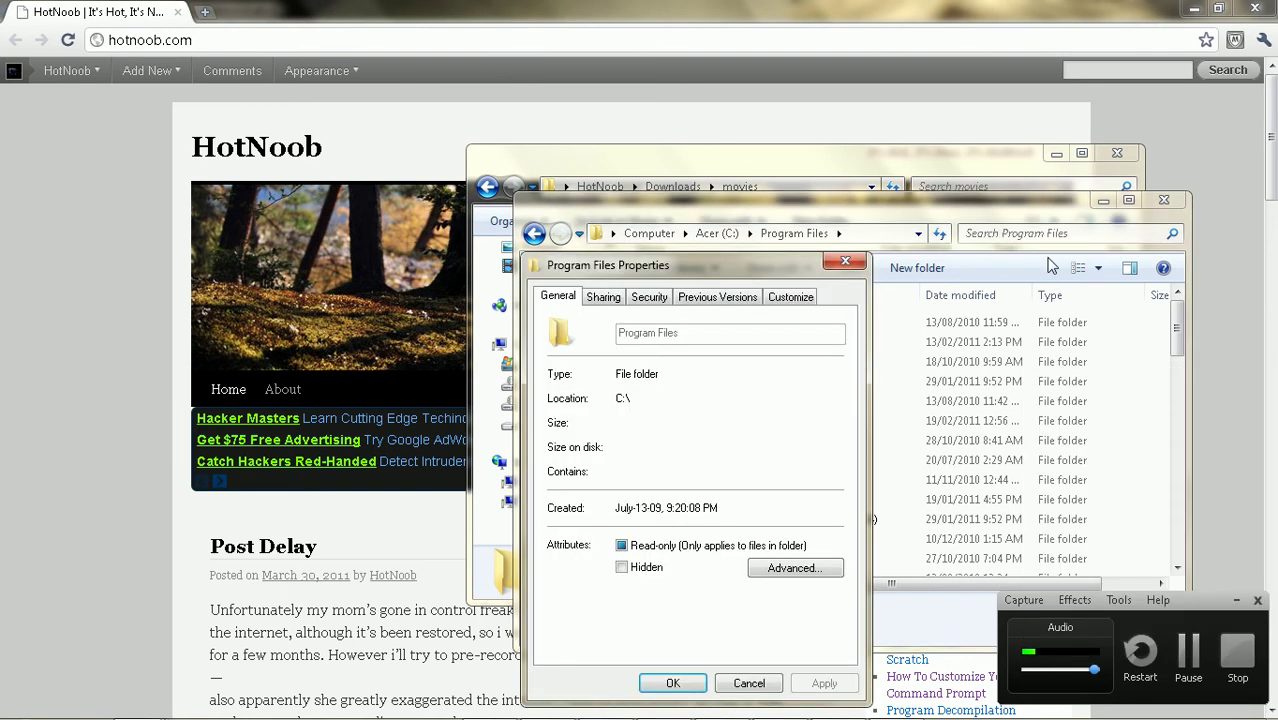
left_click(604, 296)
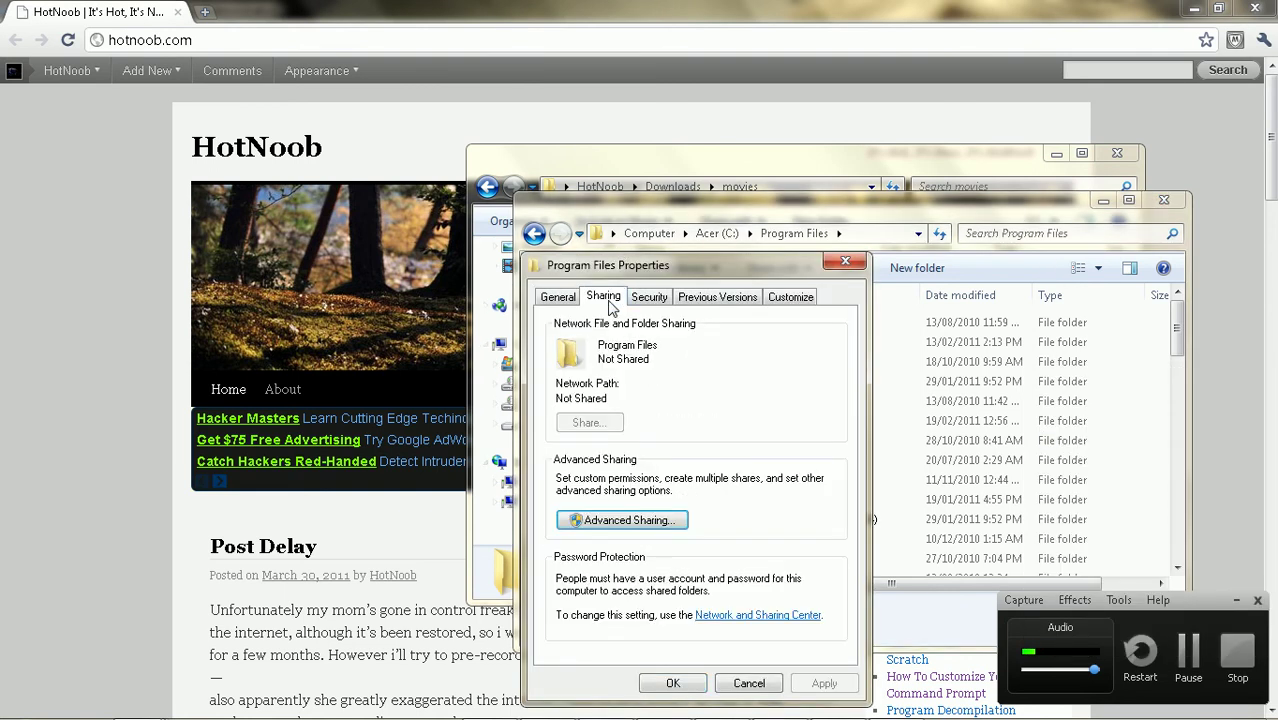
left_click(558, 296)
Check Program Files' indexing attribute, cancel without saving, and go up to Acer (C:)
left_click(762, 568)
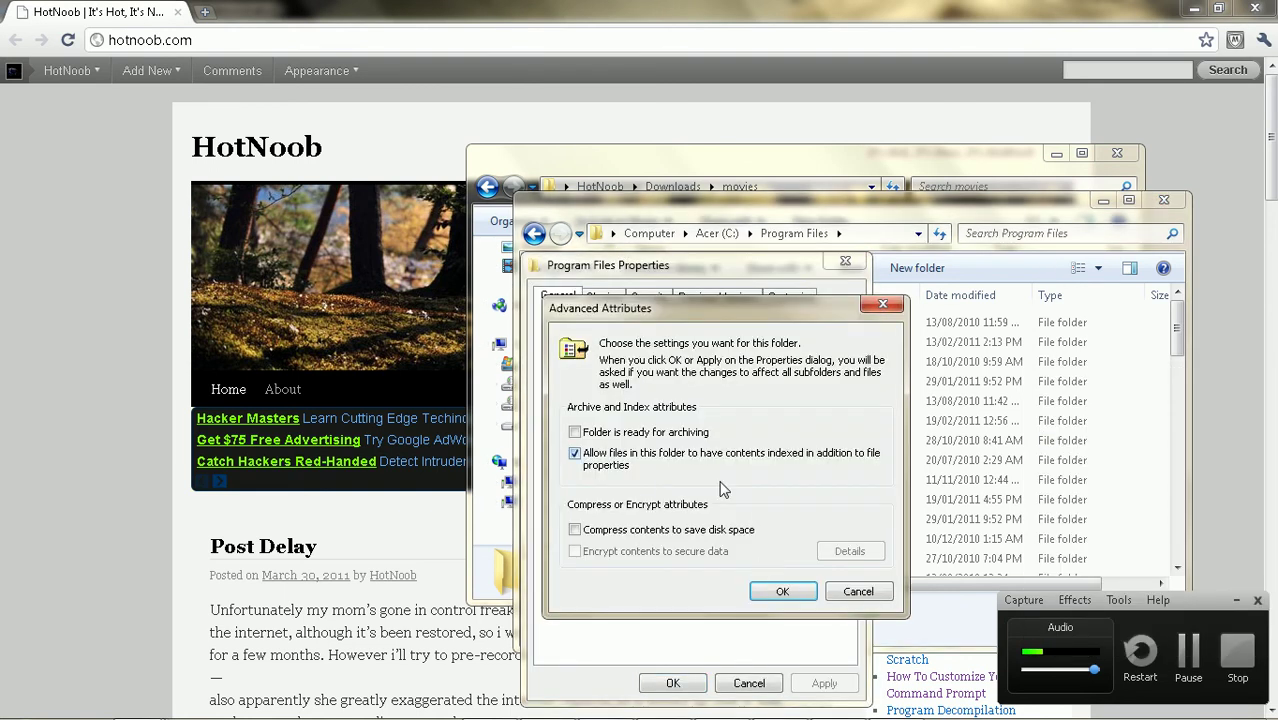
left_click(622, 462)
left_click(843, 591)
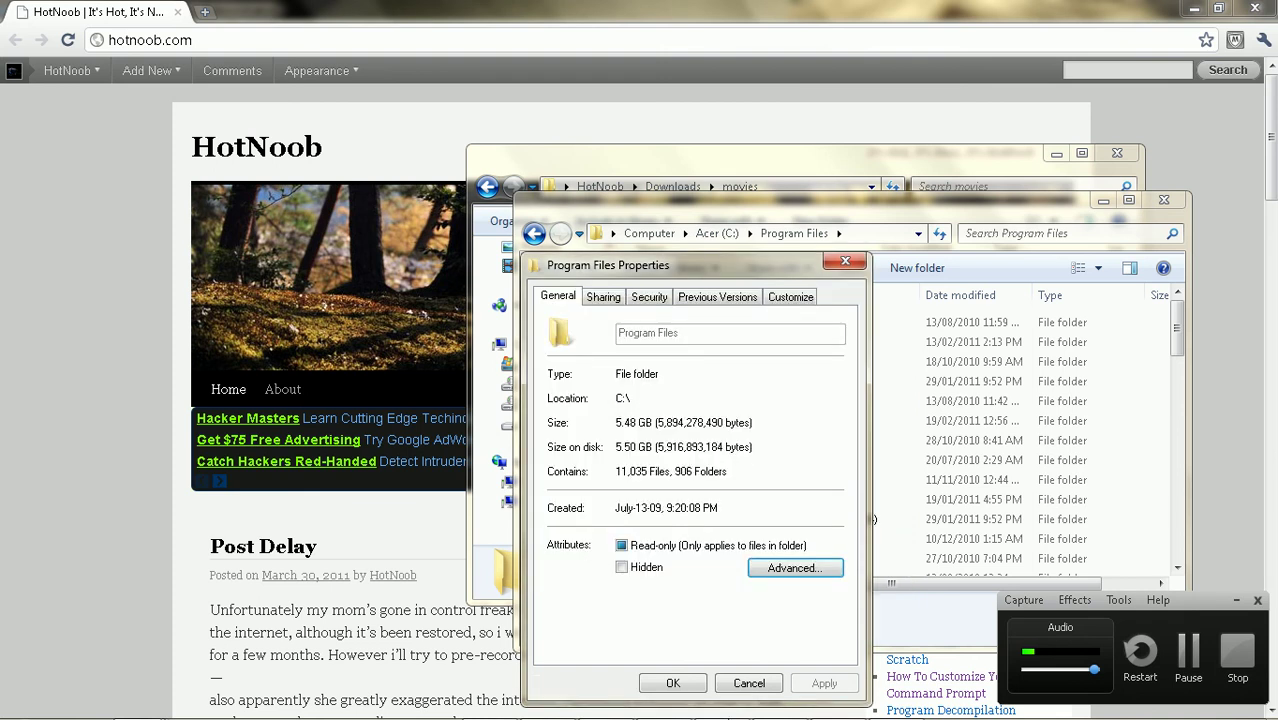
left_click(749, 683)
left_click(717, 233)
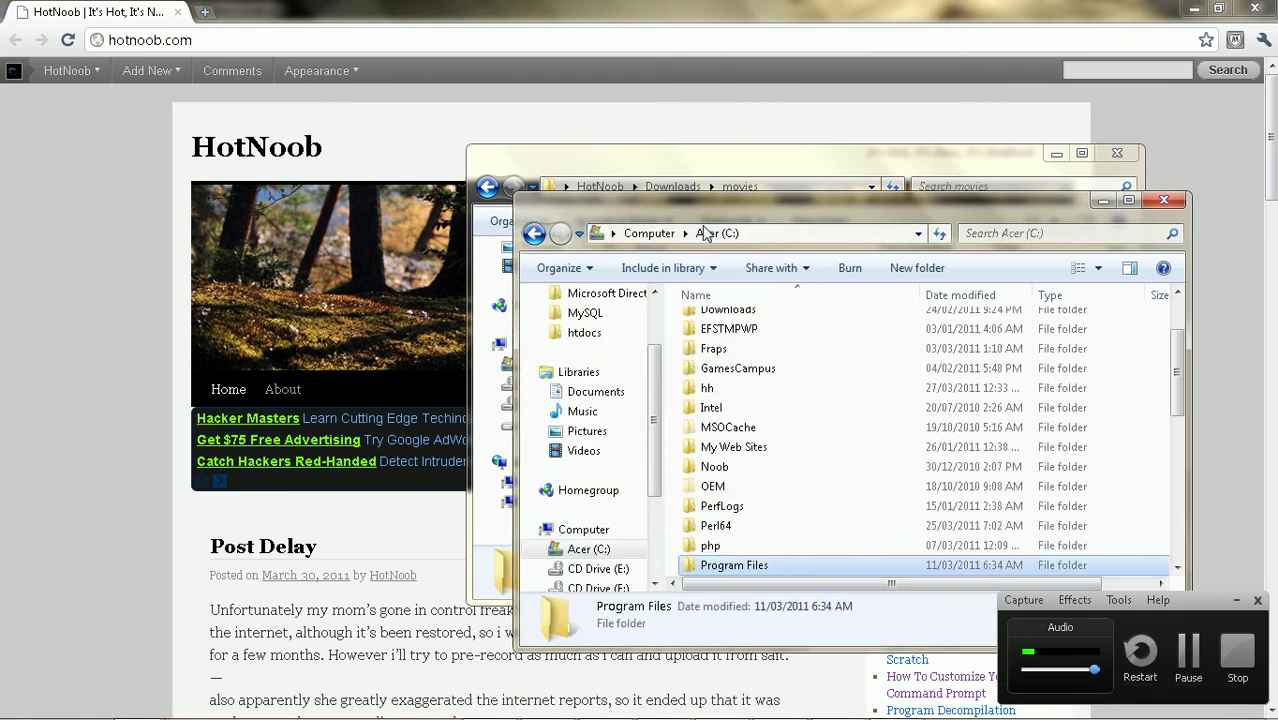
scroll(845, 442, "down", 7)
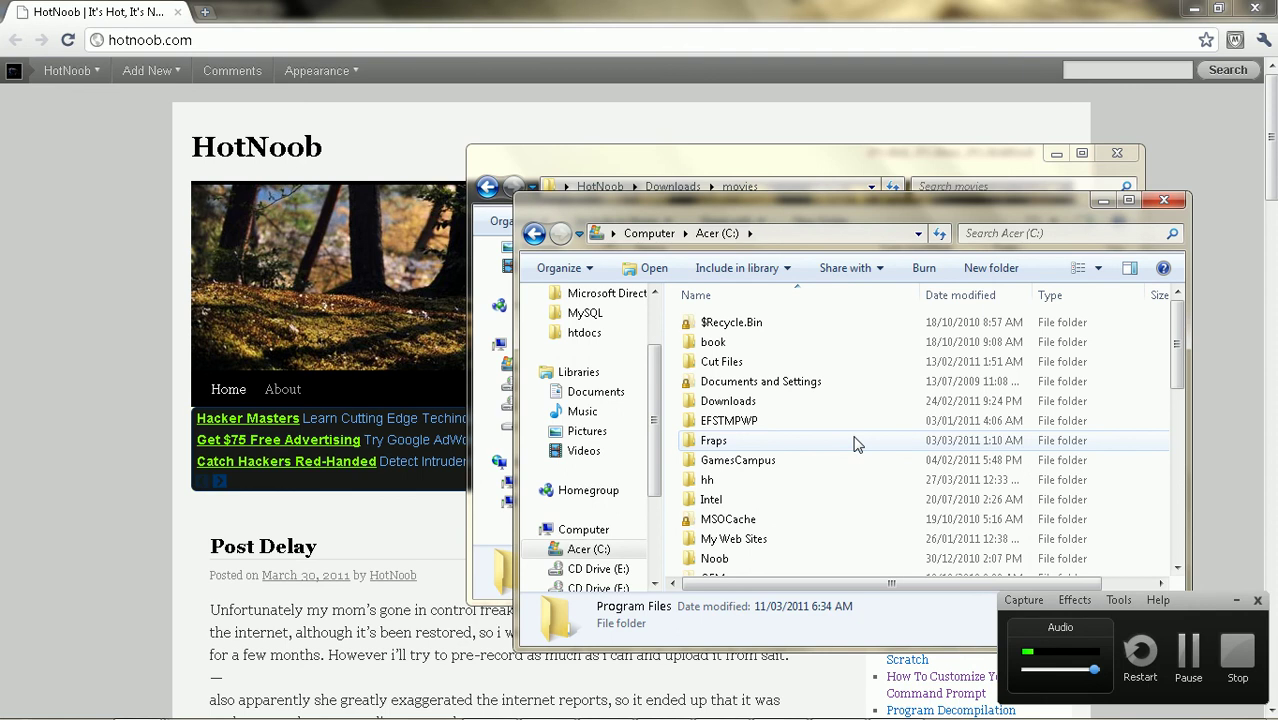
scroll(852, 455, "down", 7)
left_click(738, 410)
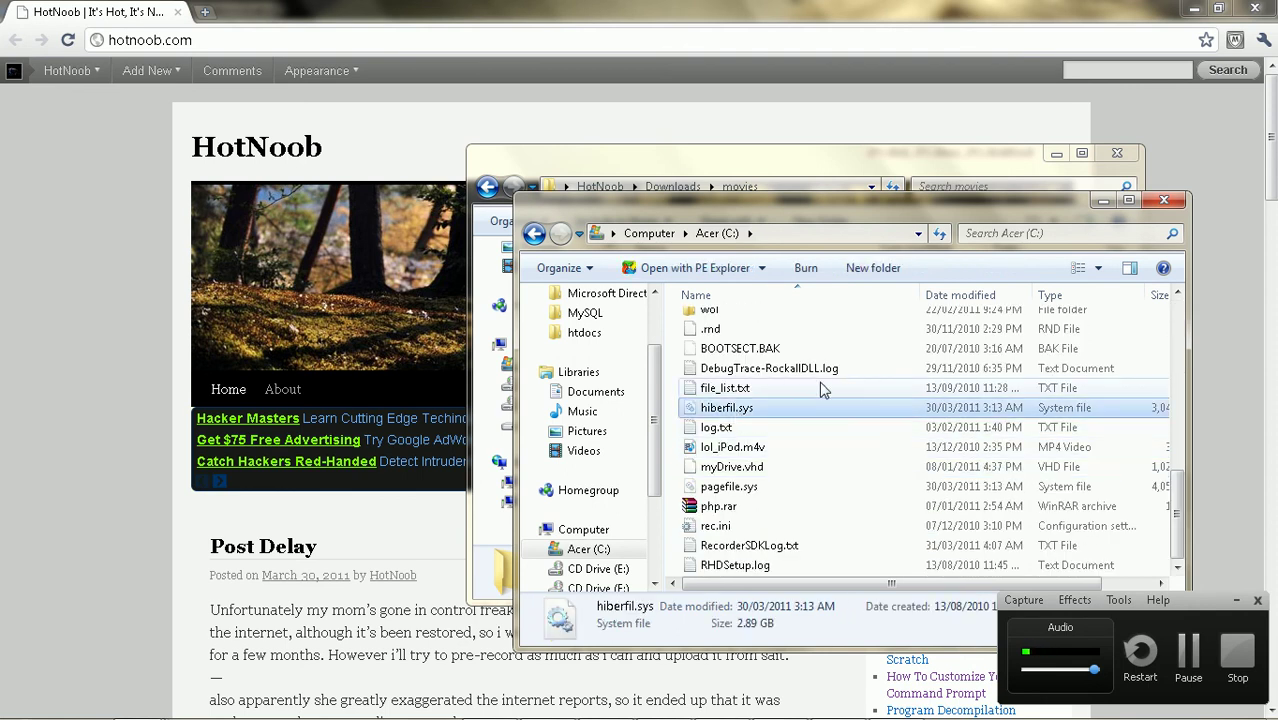
left_click(735, 492)
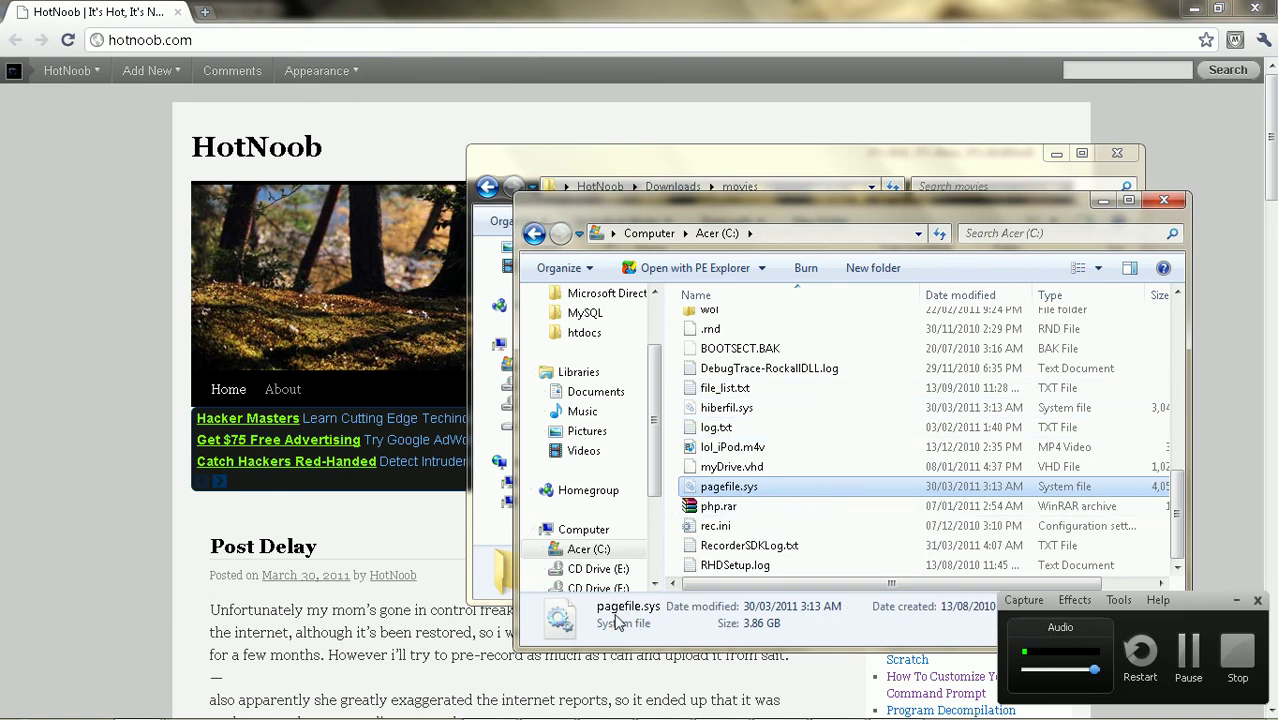
scroll(822, 390, "up", 10)
scroll(819, 363, "down", 10)
left_click(727, 408)
left_click(735, 388)
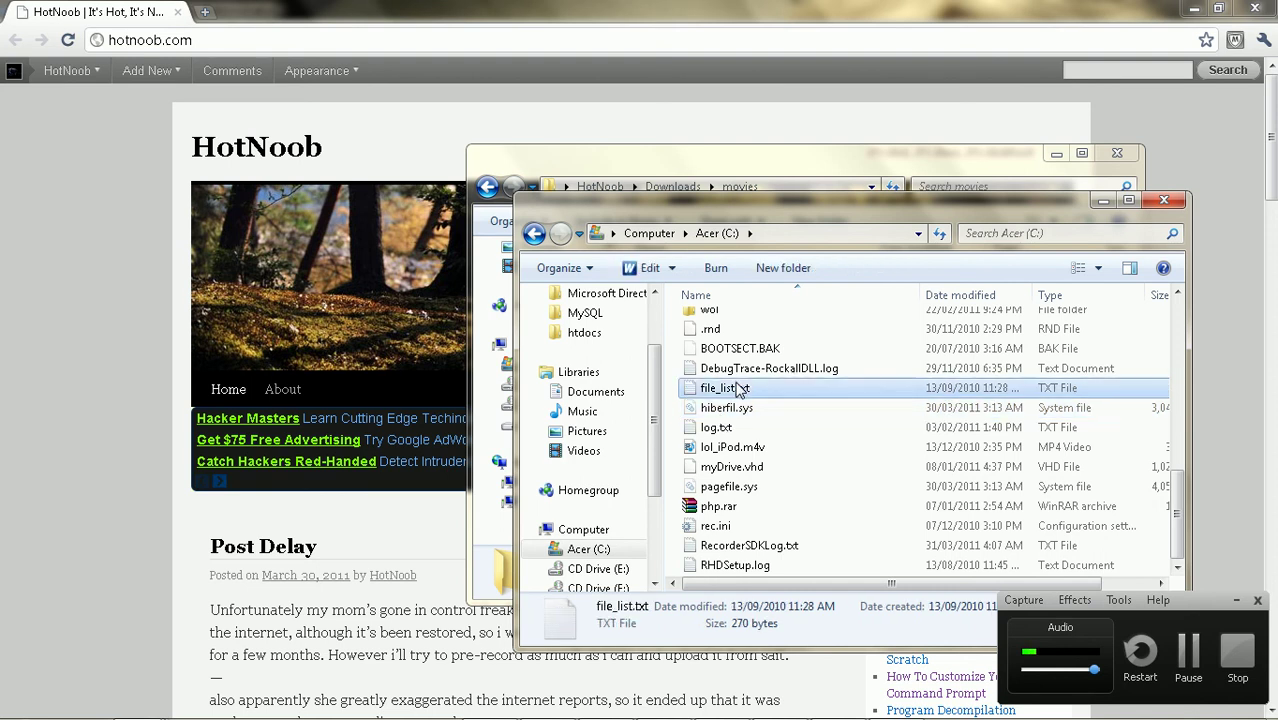
scroll(740, 388, "up", 10)
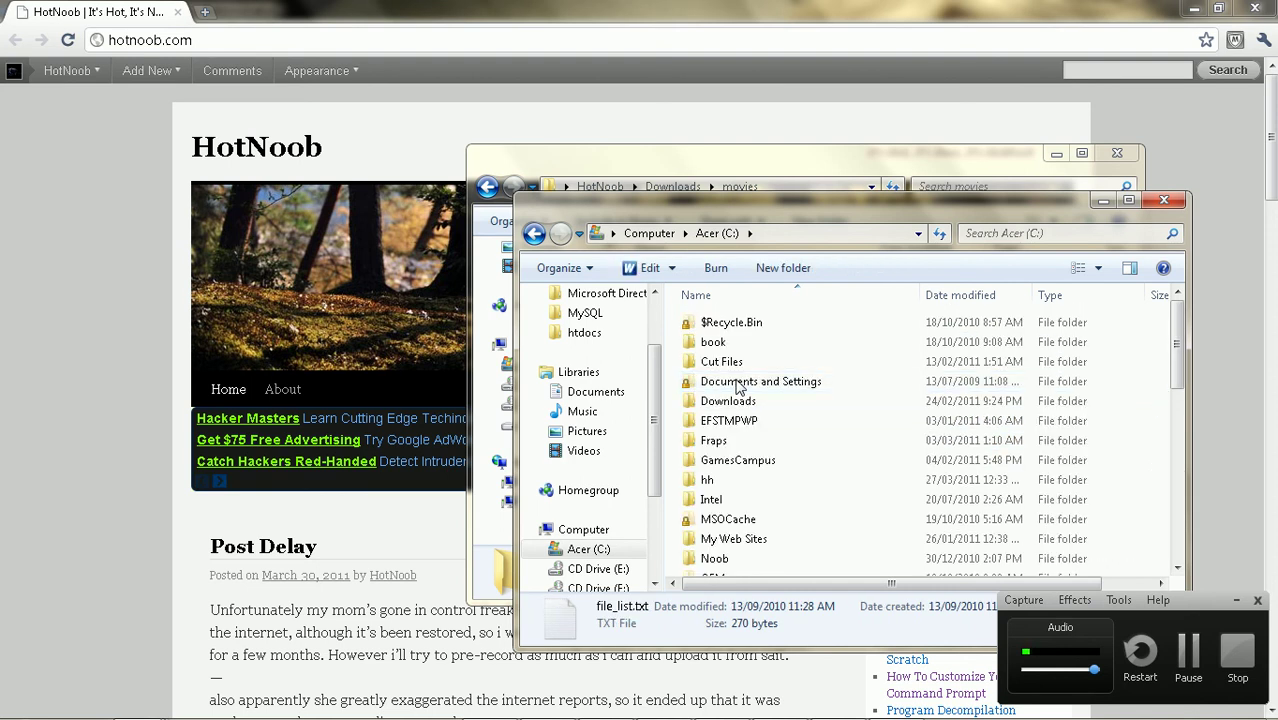
left_click(828, 165)
key("alt+Tab")
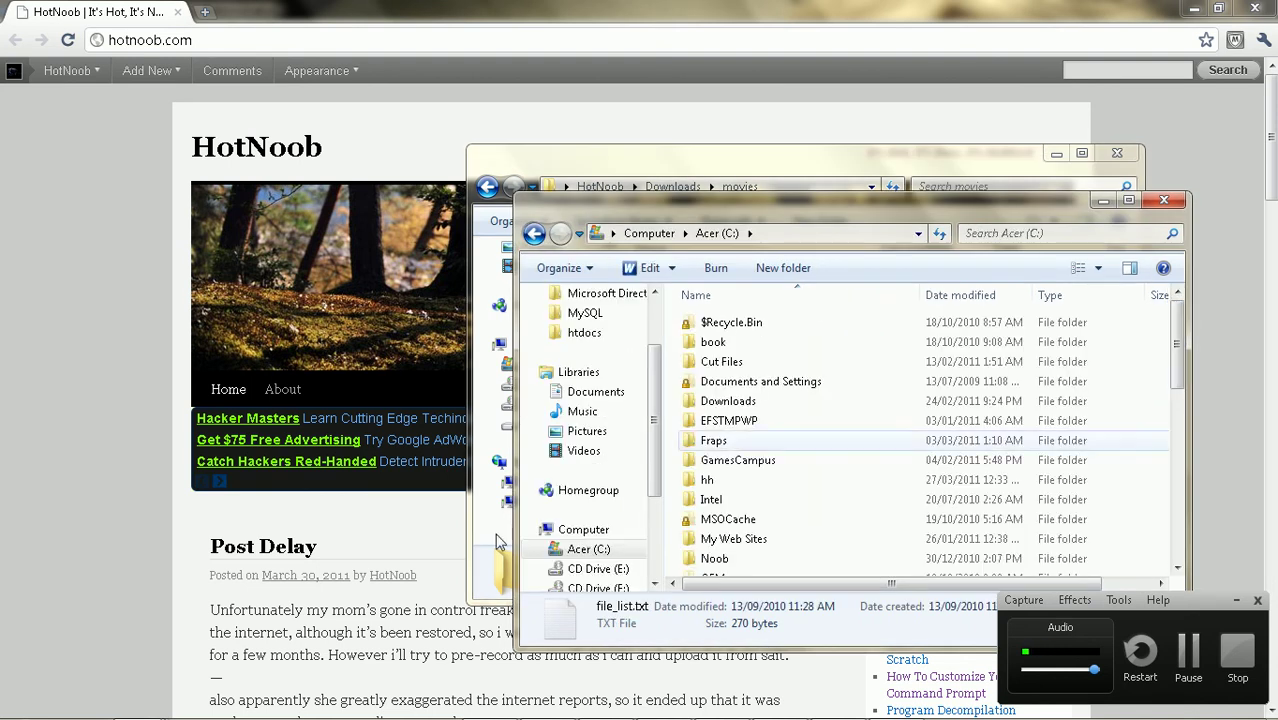
left_click(588, 549)
Select HOTNOOB-PC in the navigation pane and dismiss the program launcher
scroll(588, 549, "down", 3)
left_click(576, 549)
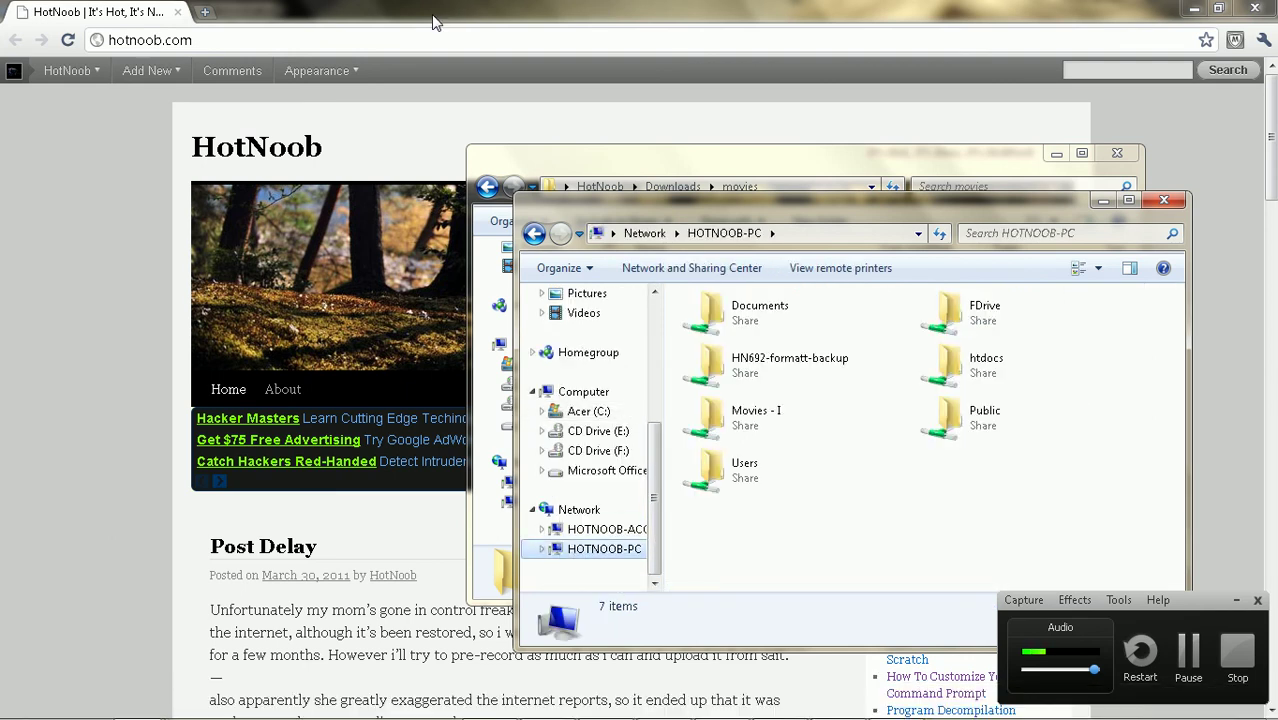
key("super")
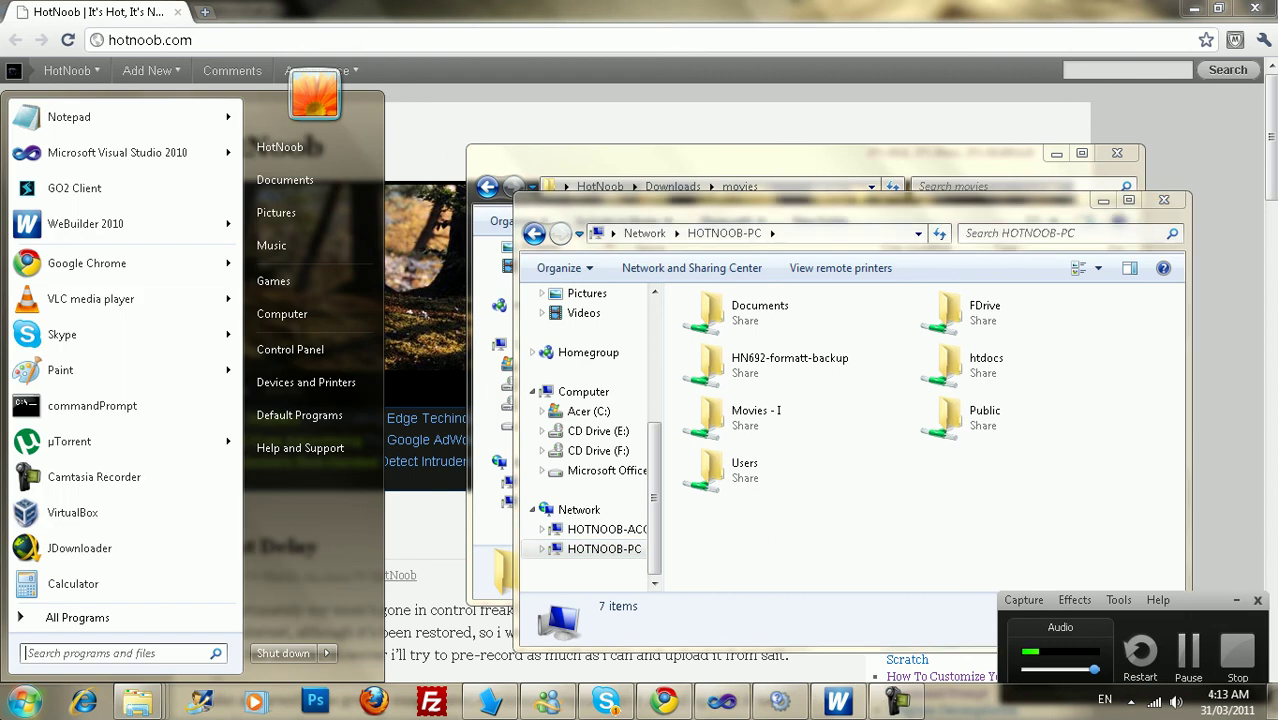
left_click(712, 581)
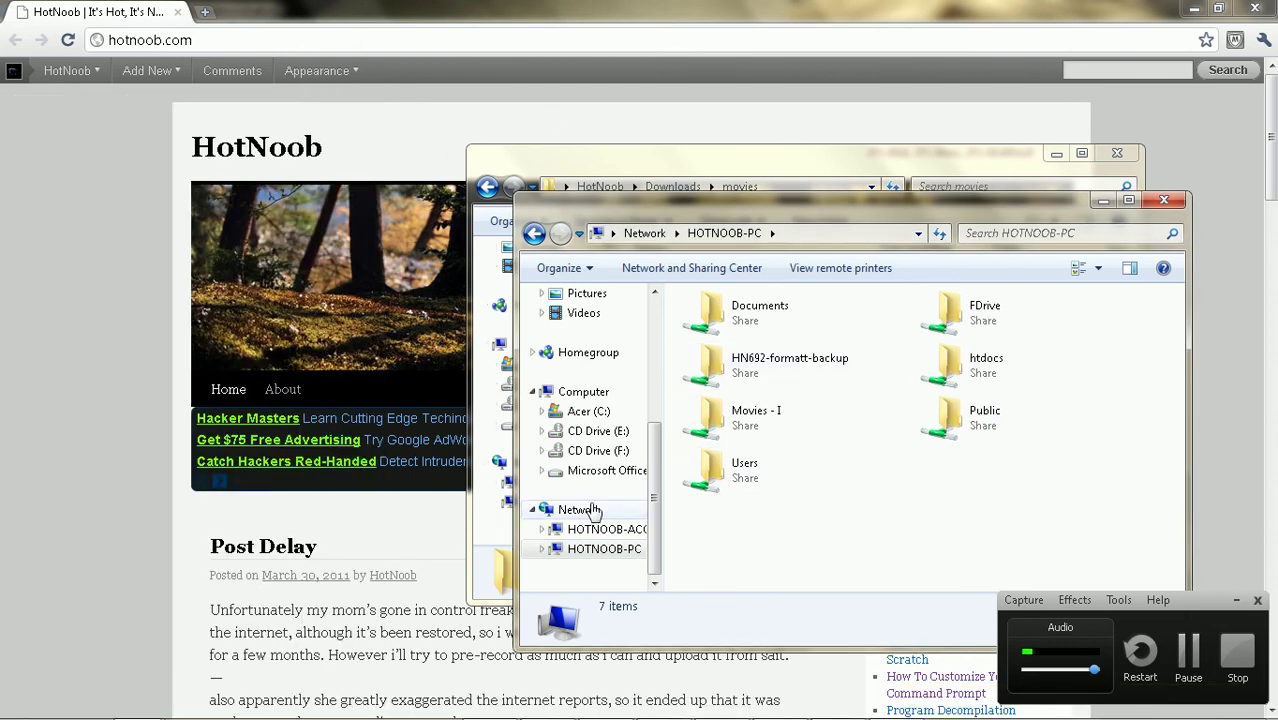
Browse Network to HOTNOOB-PC and open its Movies - I share
left_click(562, 509)
left_click(626, 532)
left_click(613, 549)
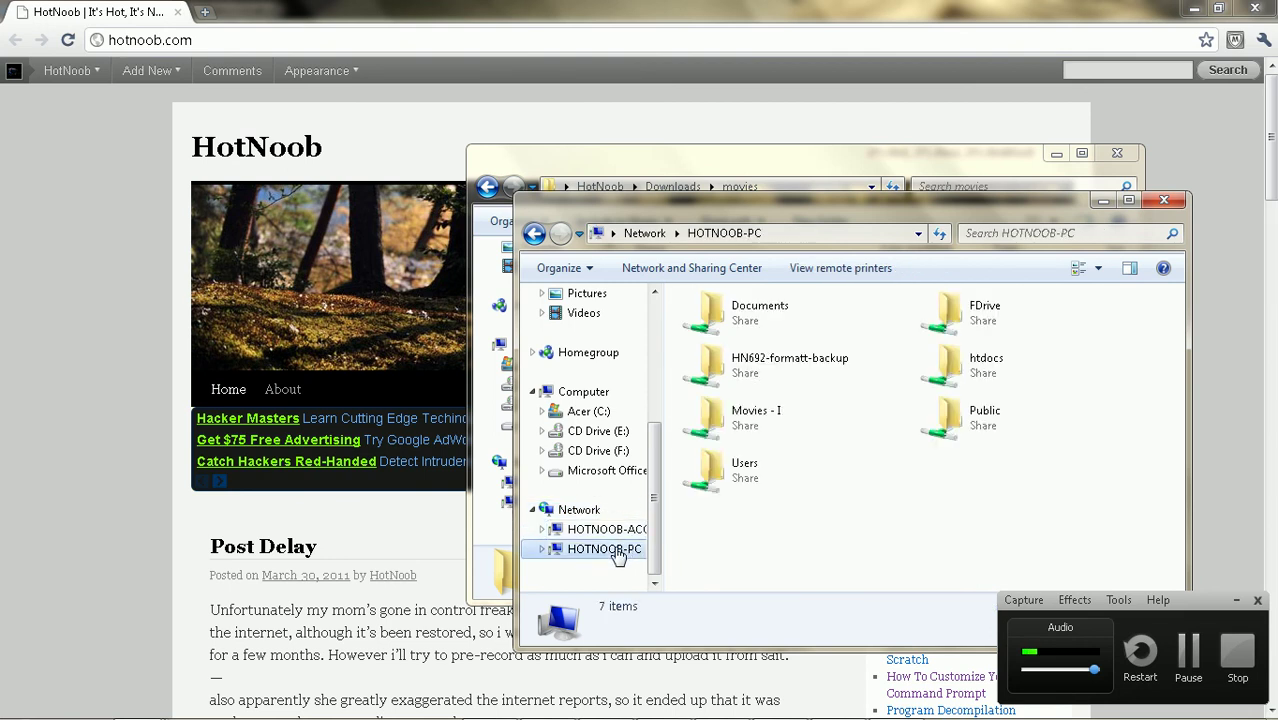
left_click(742, 425)
double_click(742, 425)
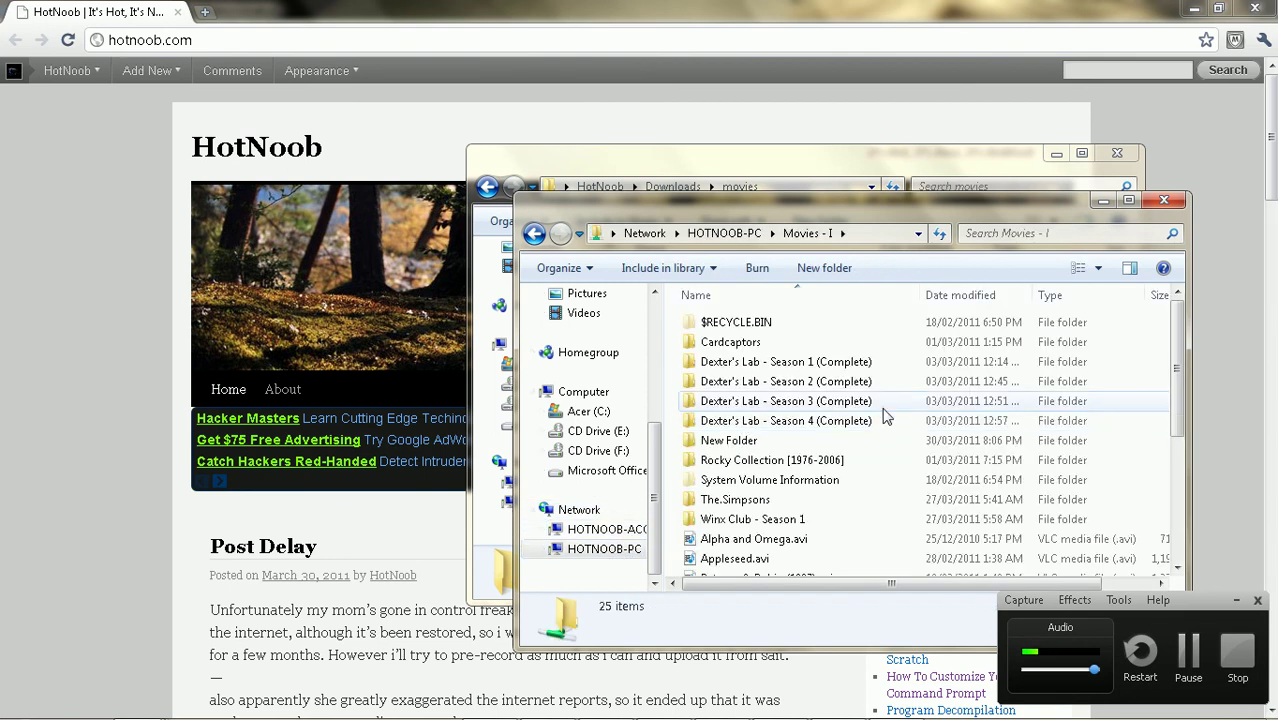
Look through the share's items, including Legend of the Guardians (2010).avi and Dexter's Lab - Season 1
scroll(884, 414, "down", 4)
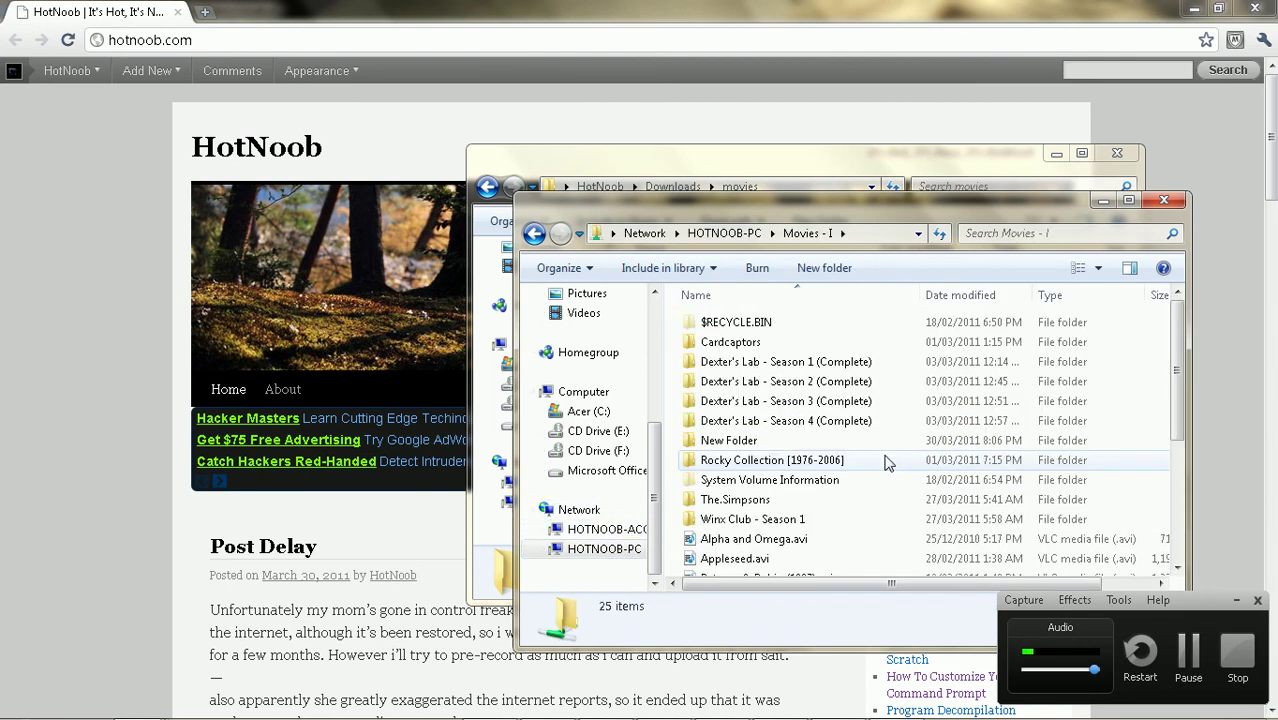
scroll(884, 458, "down", 4)
left_click(742, 470)
scroll(742, 478, "up", 4)
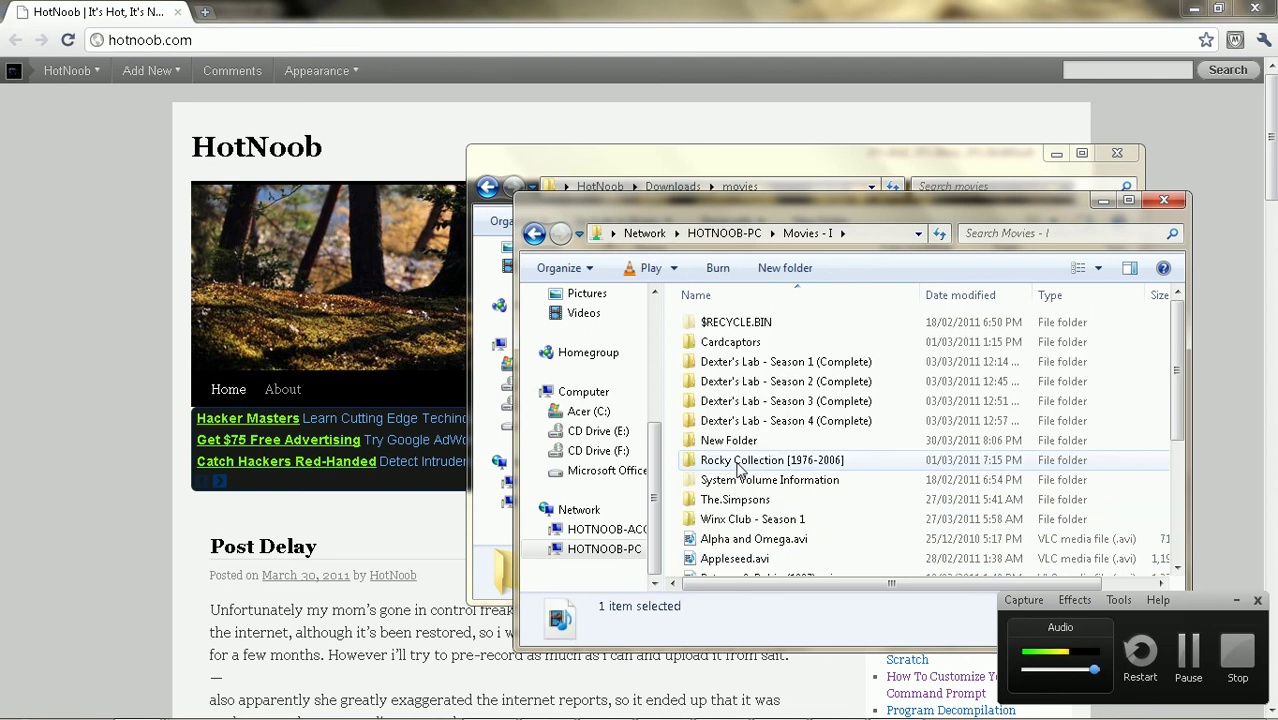
left_click(745, 464)
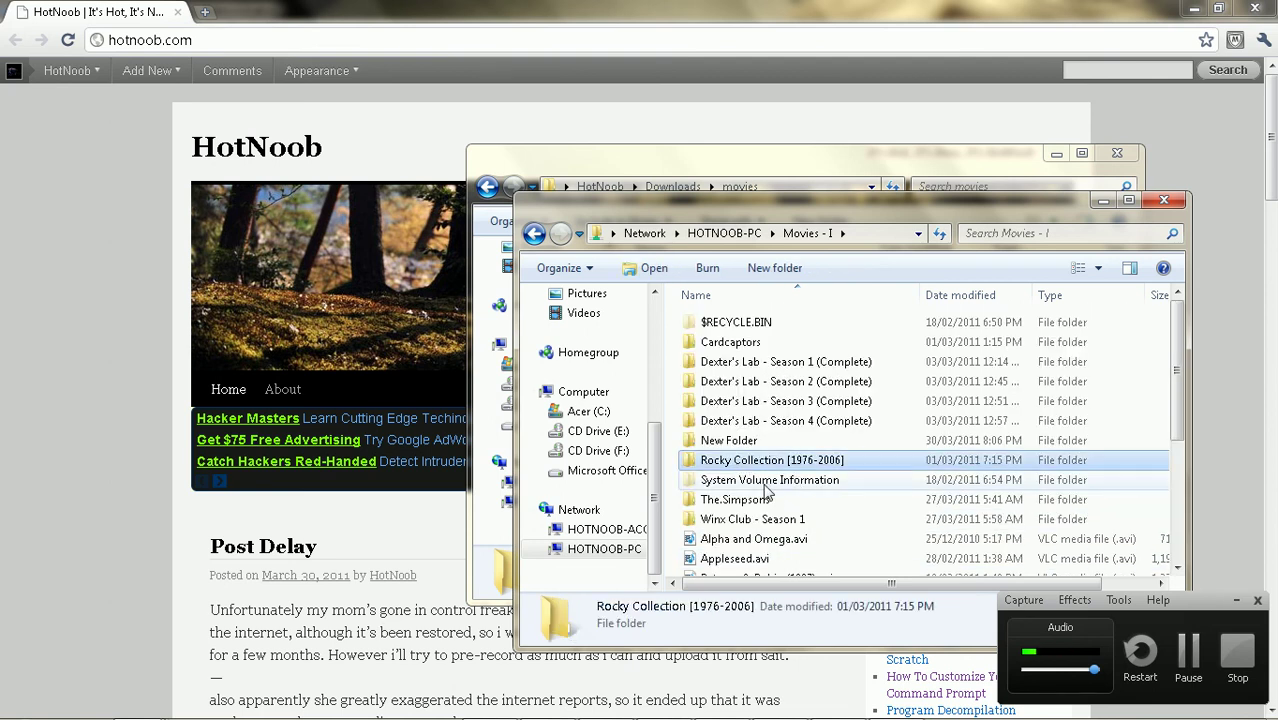
left_click(768, 484)
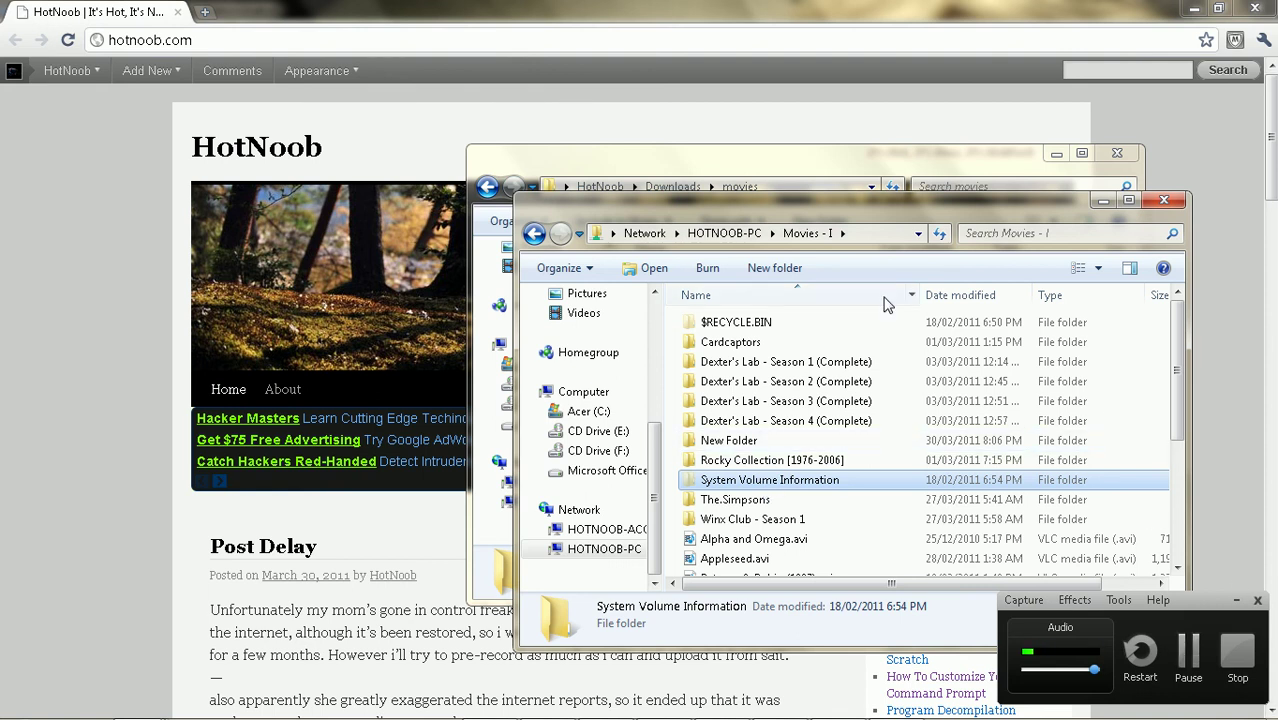
left_click(840, 361)
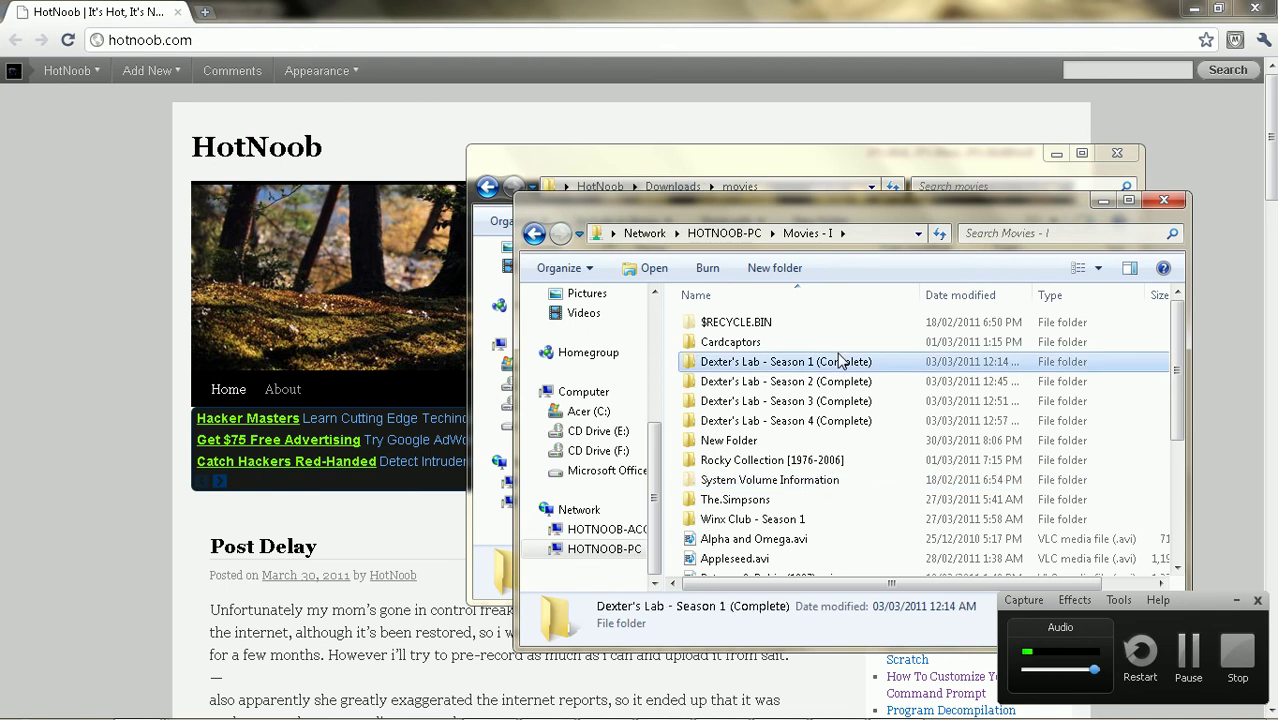
scroll(840, 370, "down", 4)
scroll(838, 390, "up", 4)
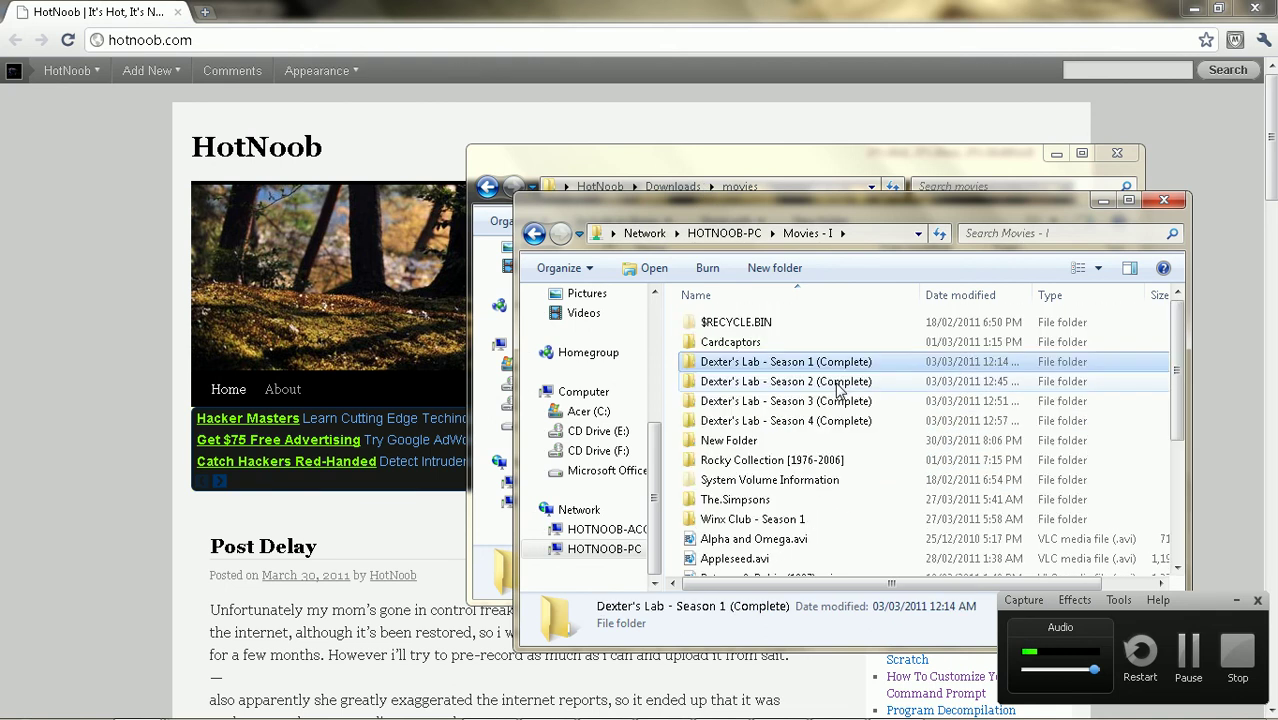